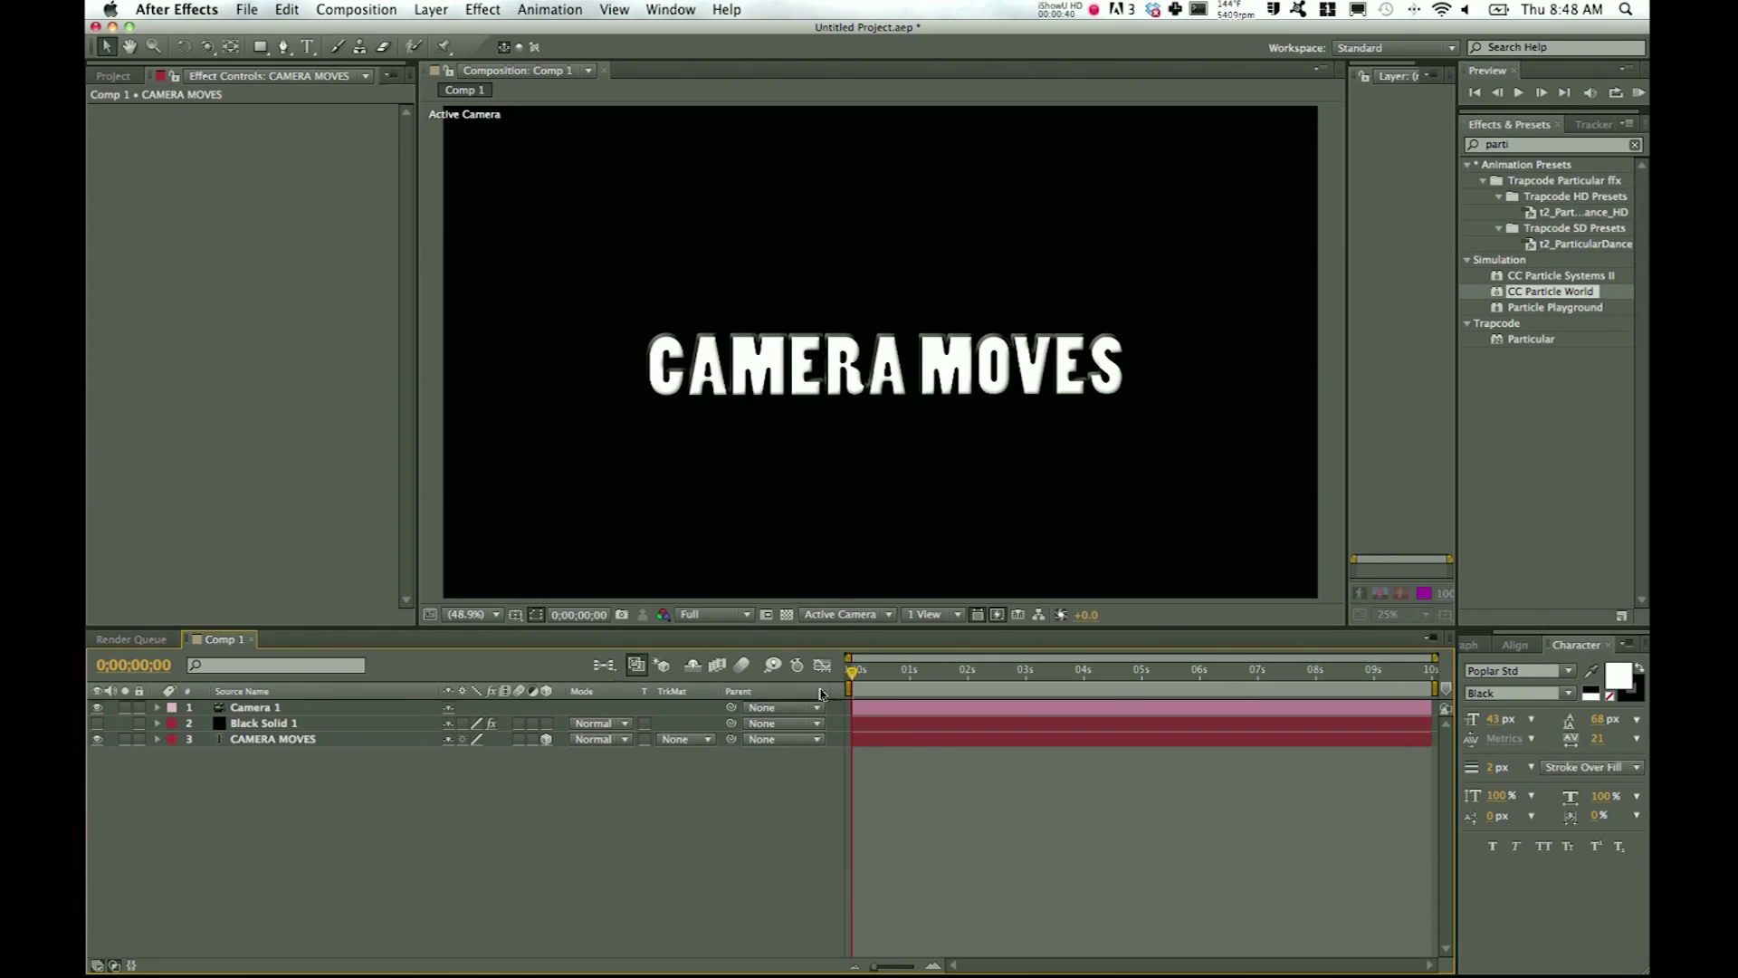
# Step: Delete the existing Camera 1 layer
pyautogui.moveTo(851, 674)
pyautogui.mouseDown()
pyautogui.moveTo(1243, 681)
pyautogui.moveTo(817, 681)
pyautogui.mouseUp()
pyautogui.click(249, 714)
pyautogui.press('Delete')
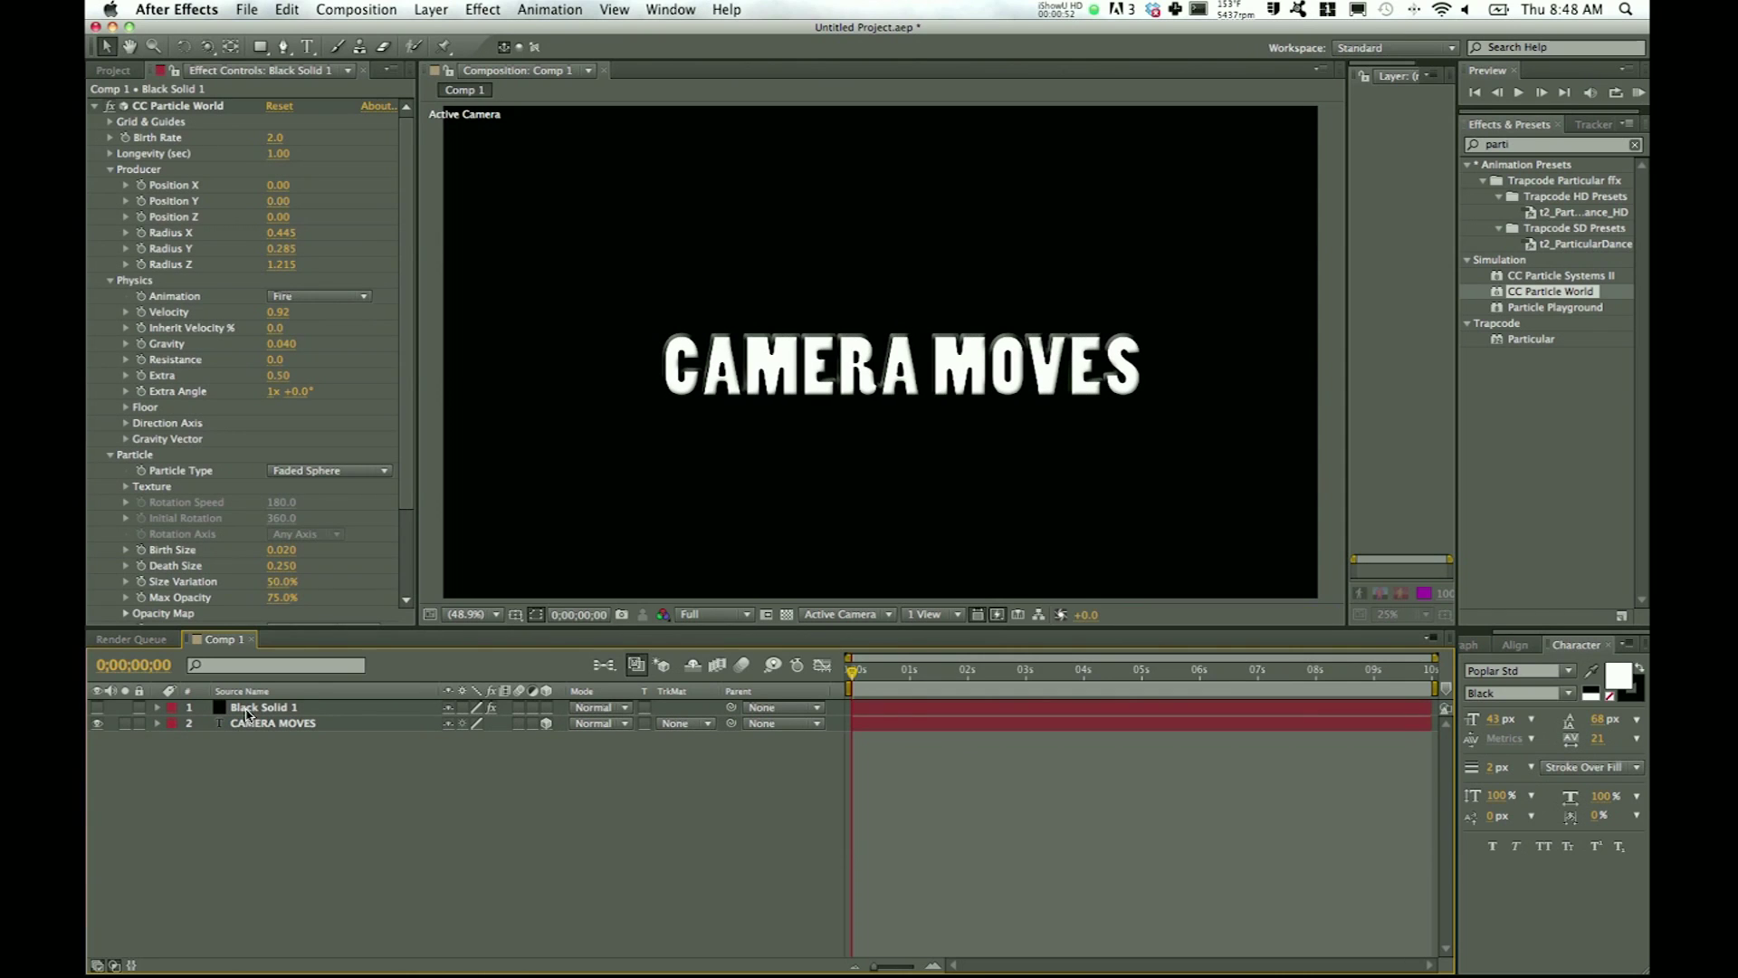
# Step: Switch 3D off for the CAMERA MOVES text layer
pyautogui.click(264, 723)
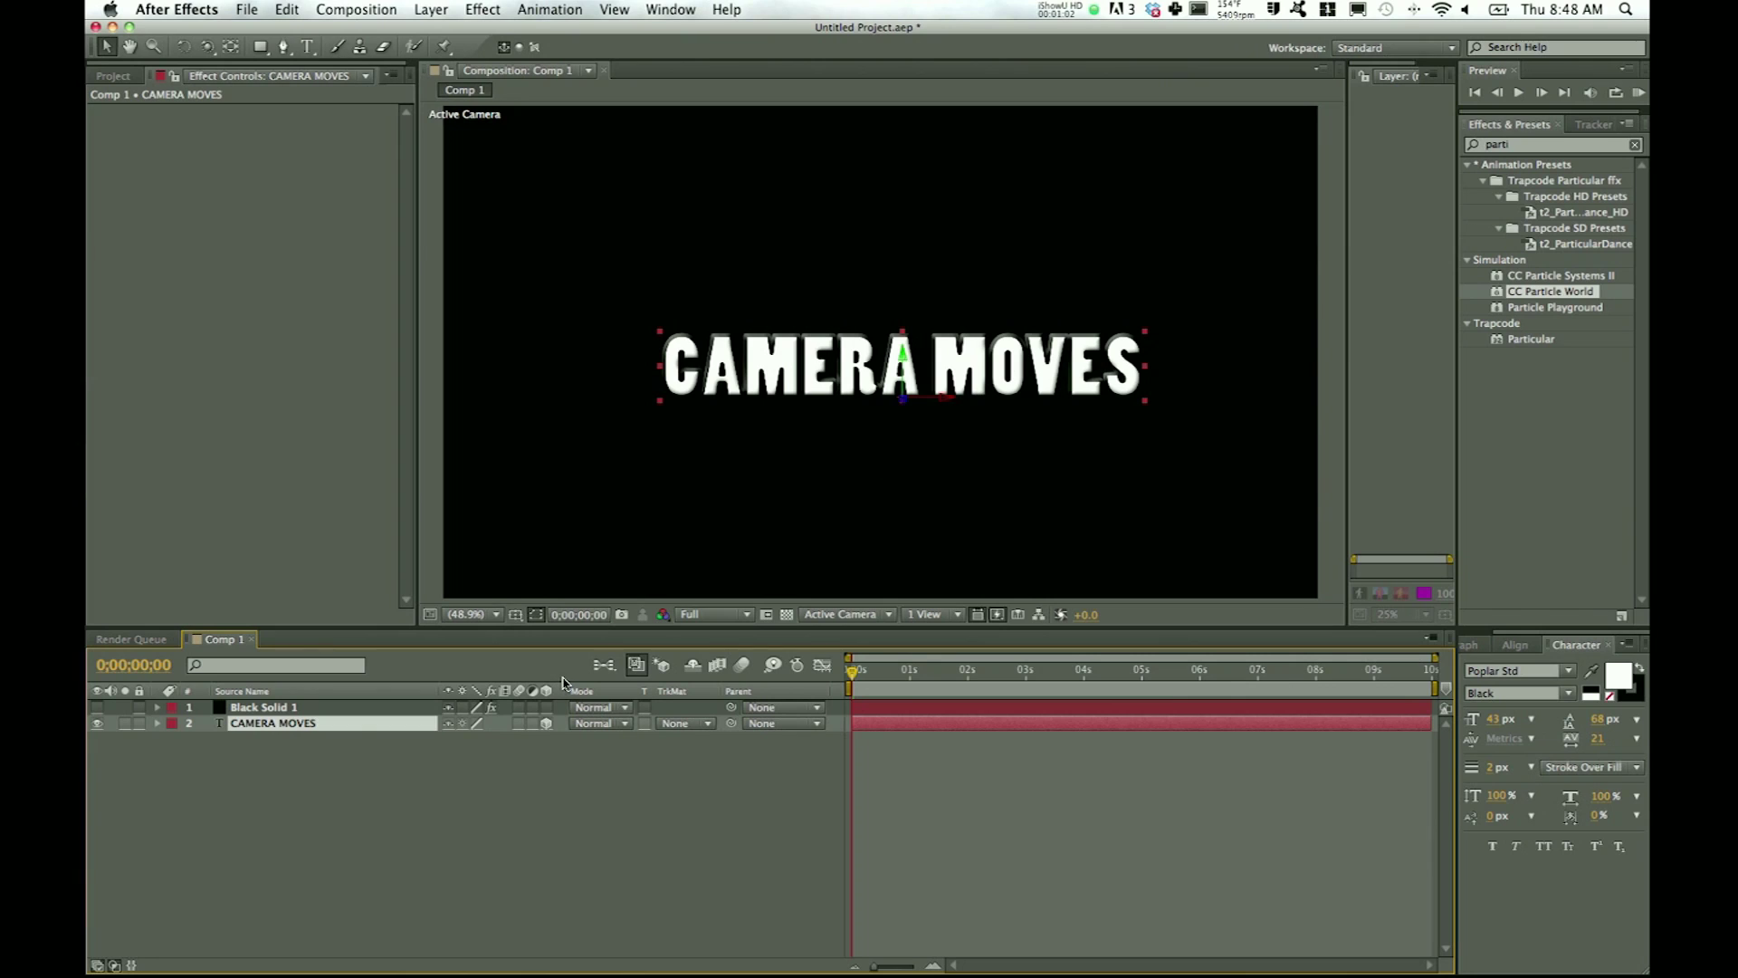
pyautogui.click(550, 903)
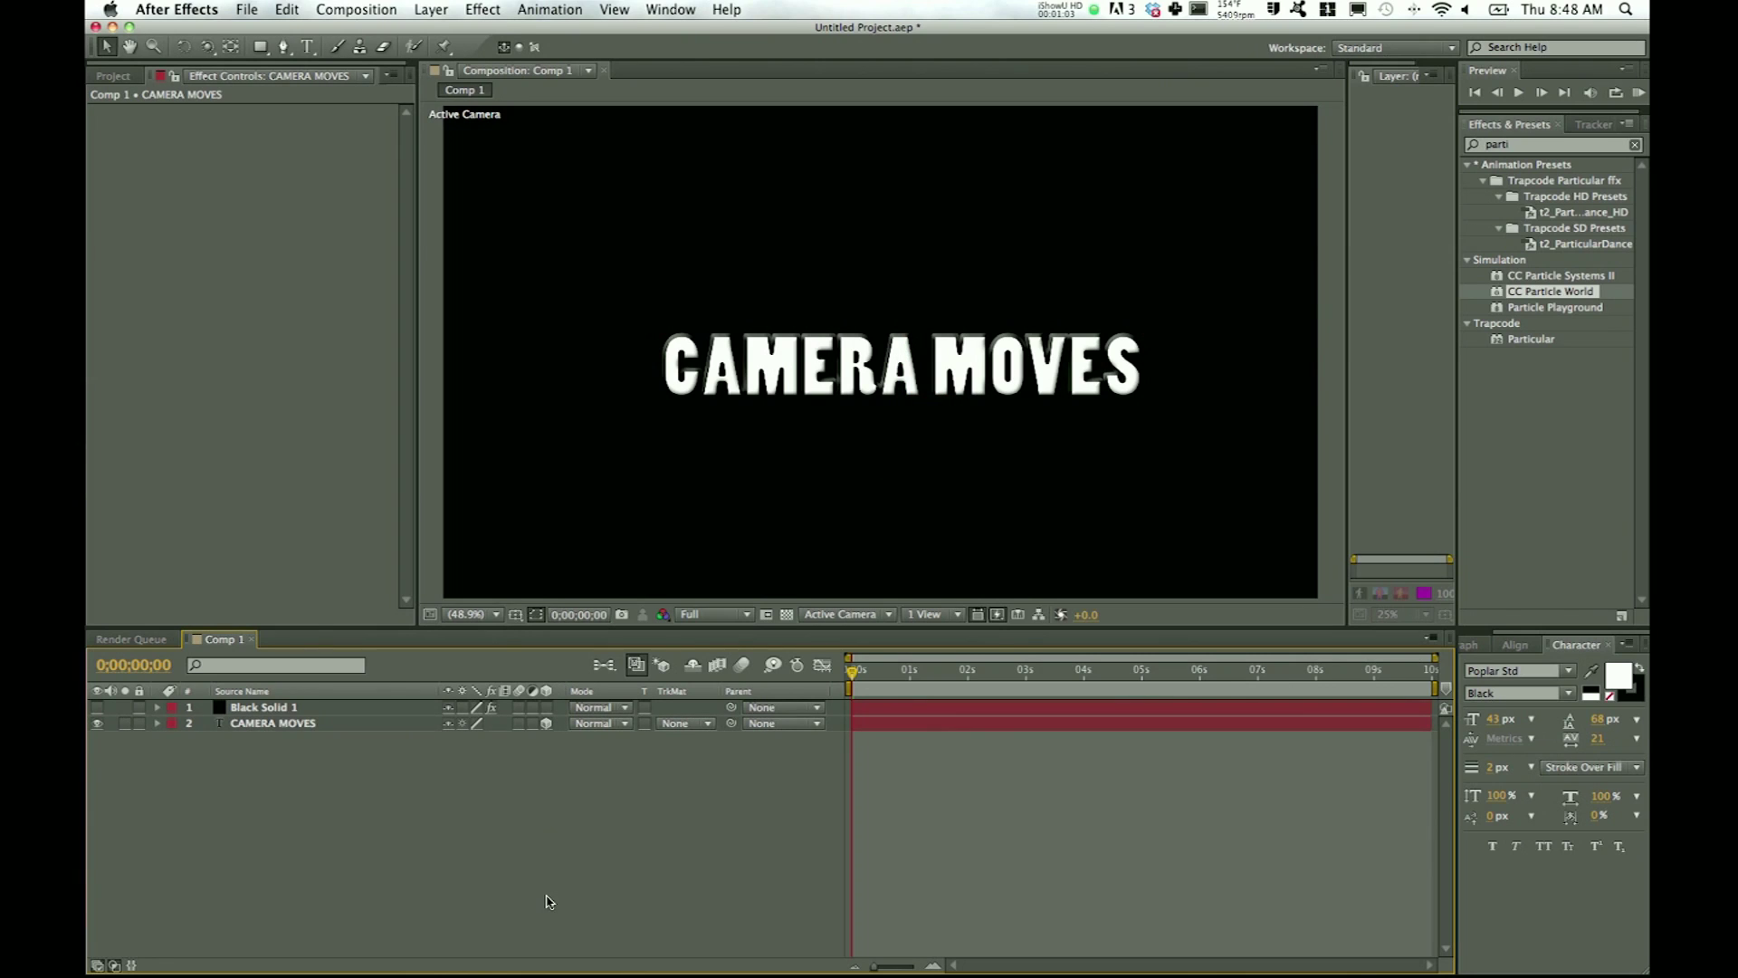
pyautogui.click(546, 724)
pyautogui.click(546, 724)
pyautogui.click(546, 724)
# Step: Start a new camera layer and look through its lens preset list
pyautogui.click(430, 9)
pyautogui.moveTo(466, 32)
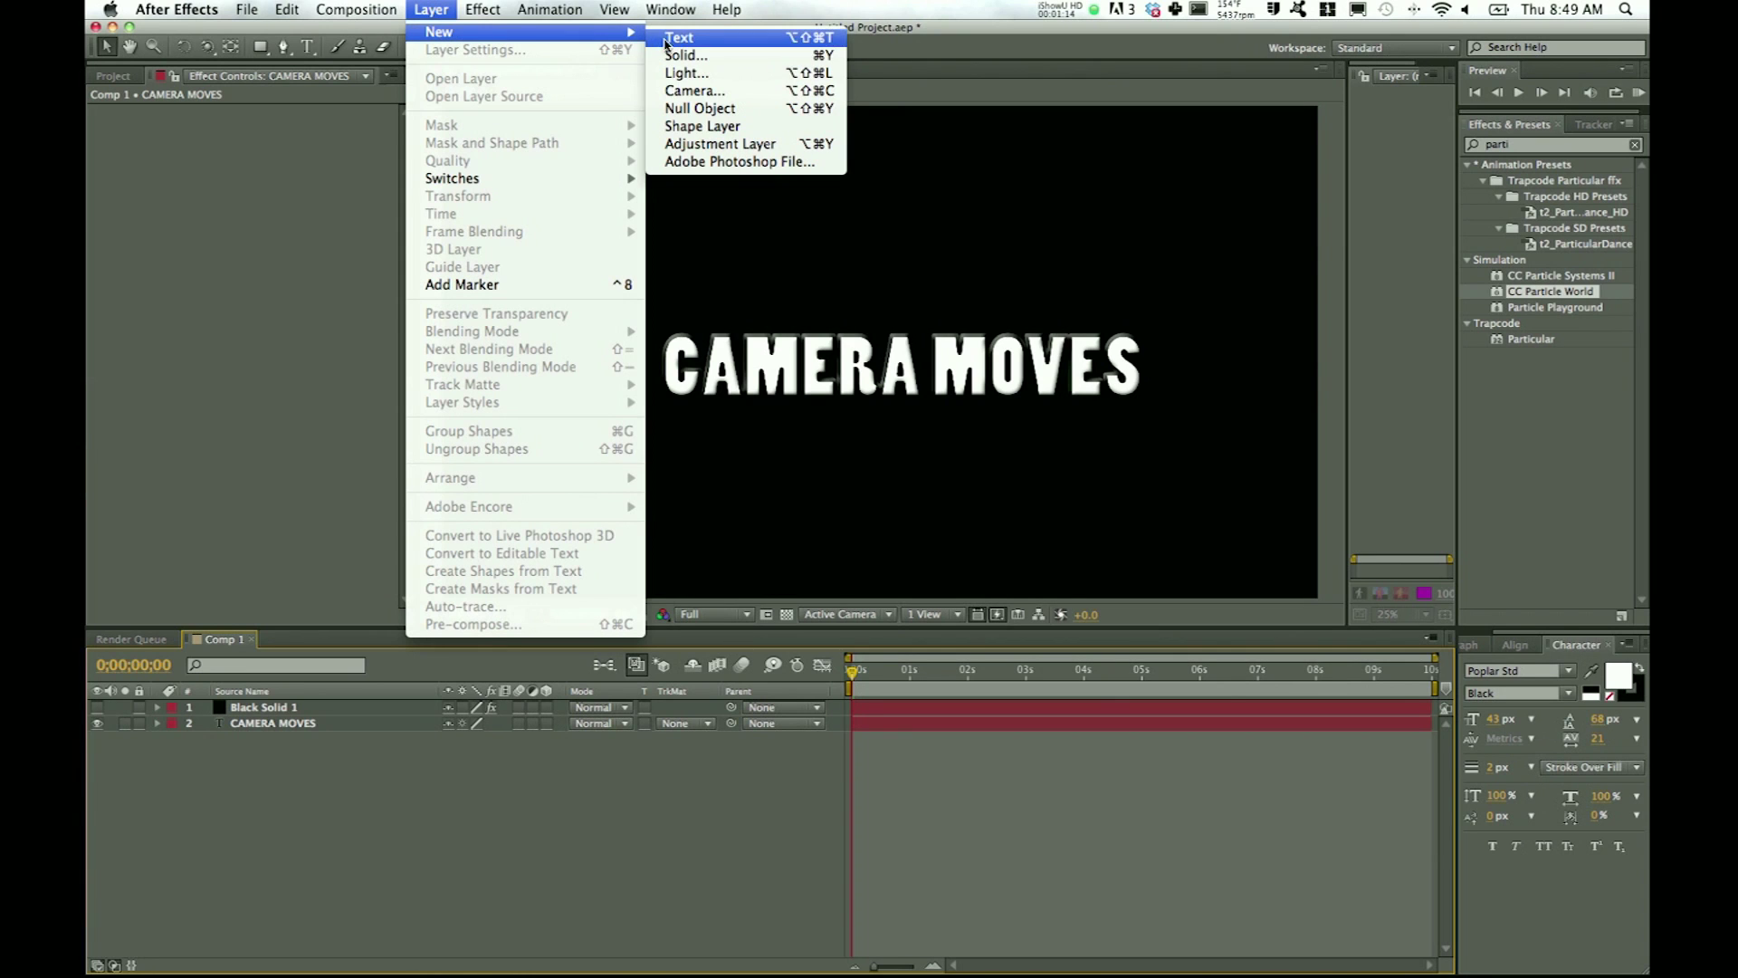
pyautogui.click(663, 91)
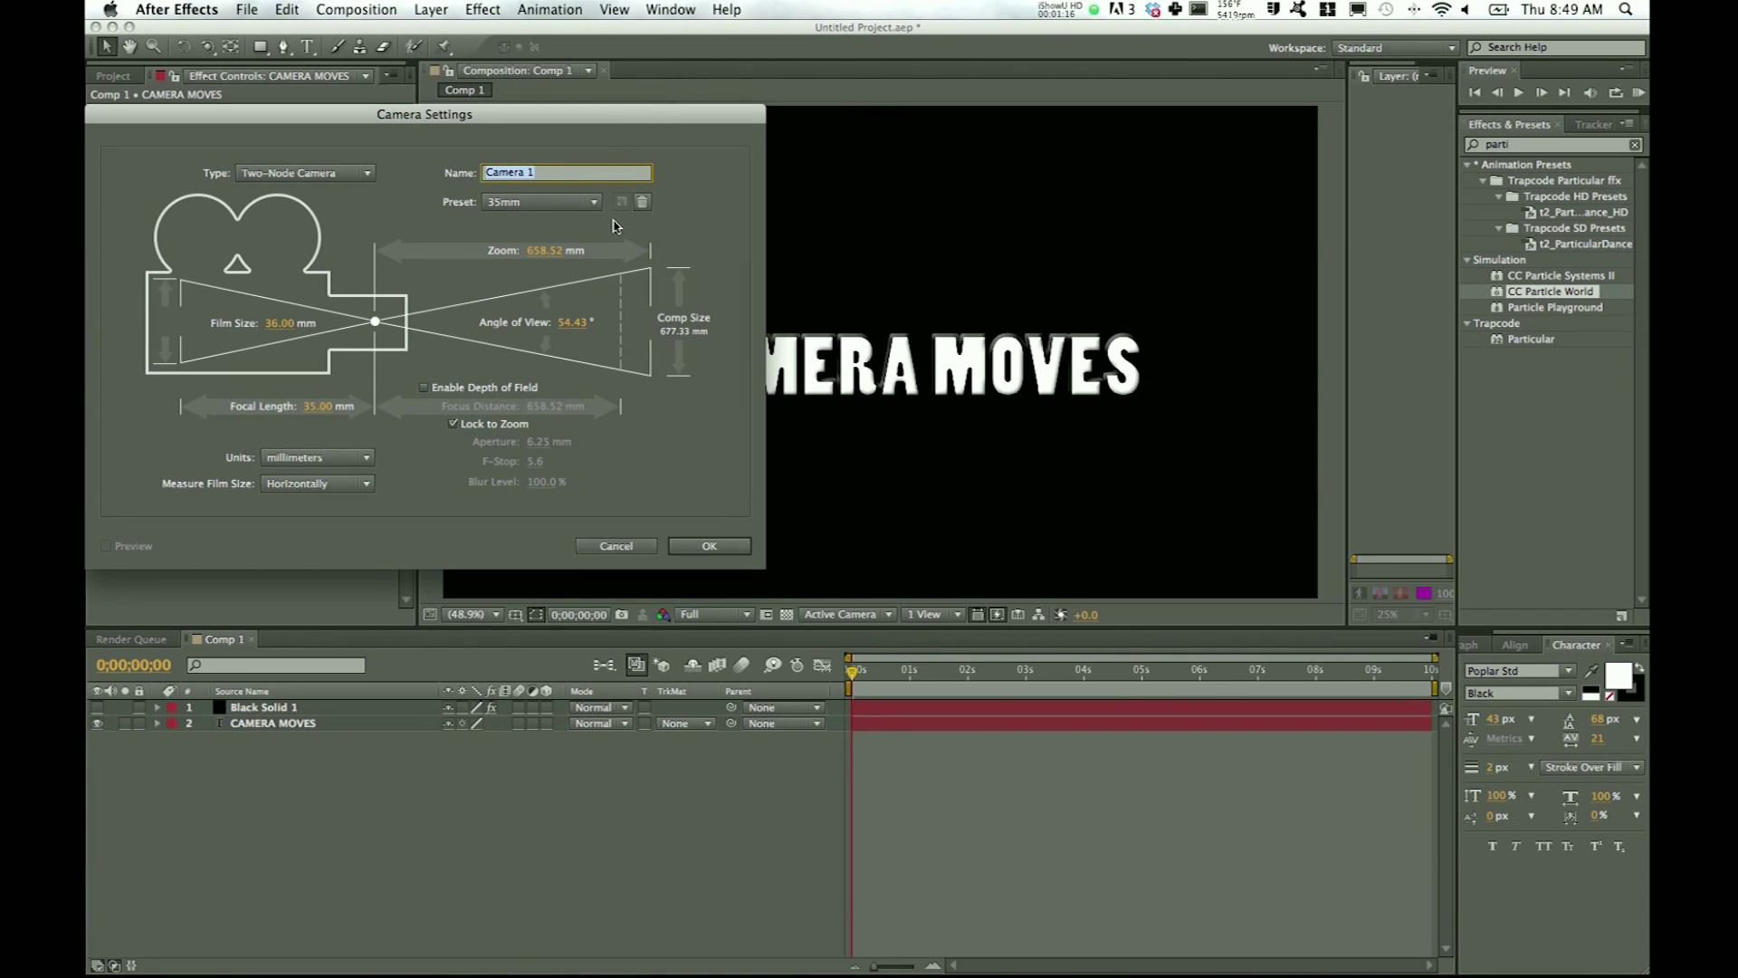
pyautogui.click(521, 204)
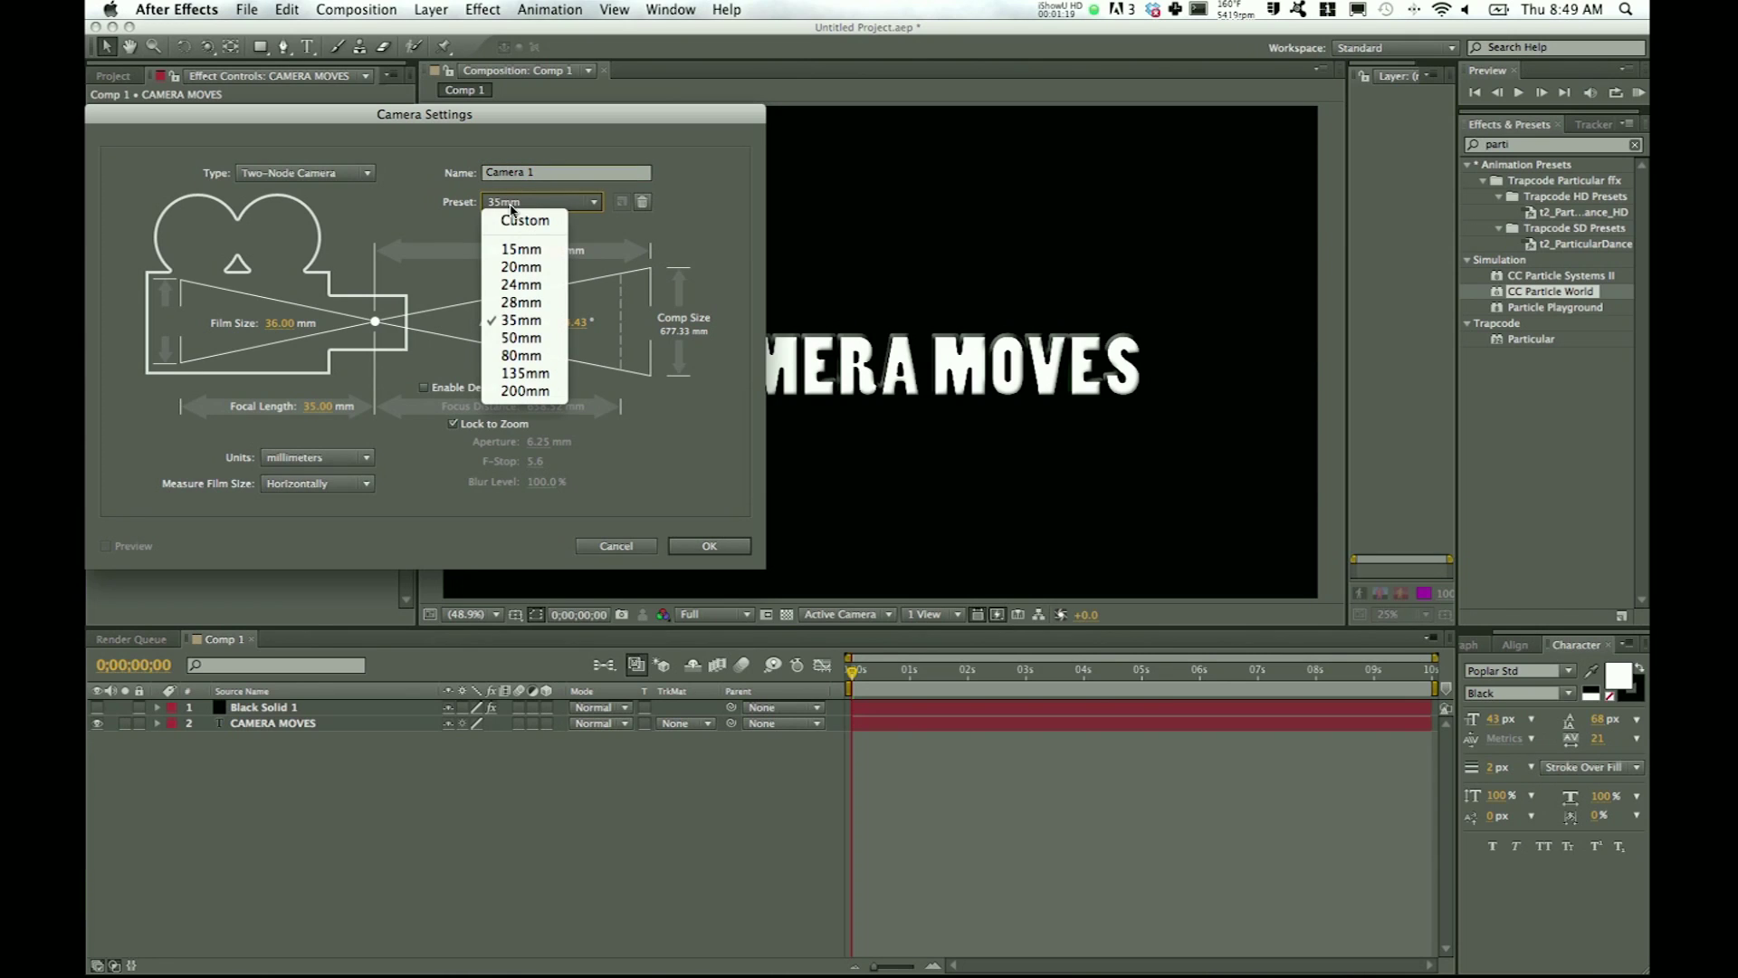
pyautogui.click(549, 322)
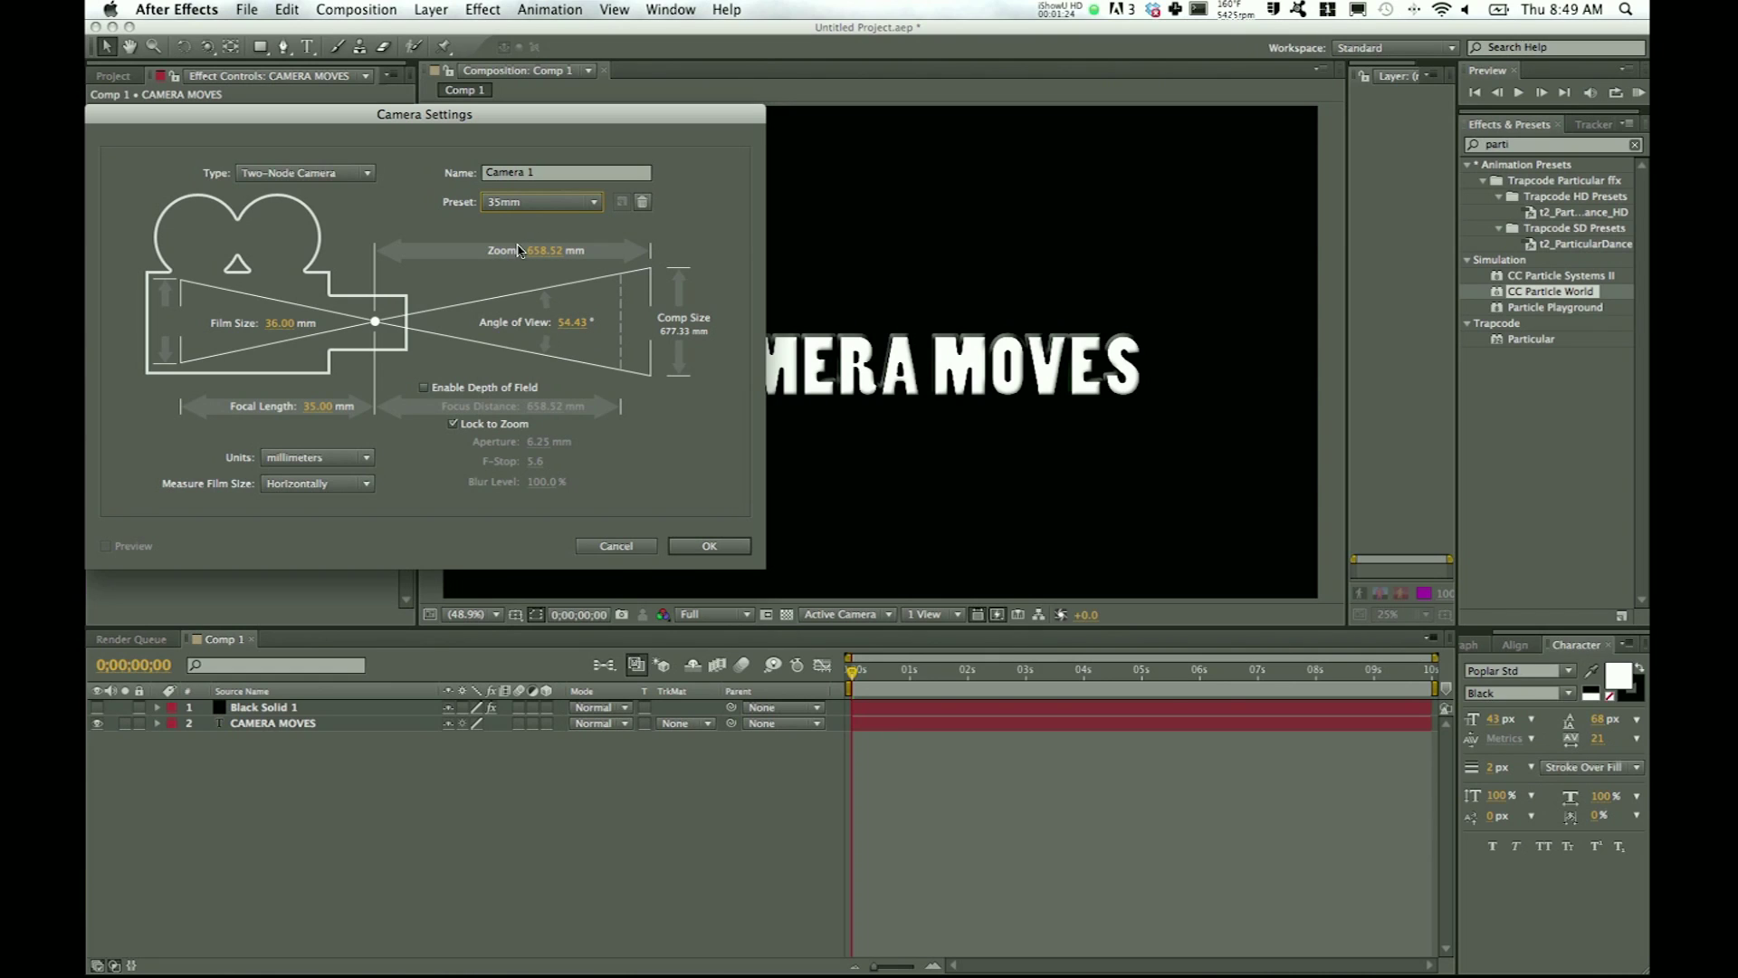
# Step: Try a 37° angle of view, then revert to the 35mm preset and create the camera
pyautogui.click(572, 323)
pyautogui.write('37')
pyautogui.press('Return')
pyautogui.click(562, 202)
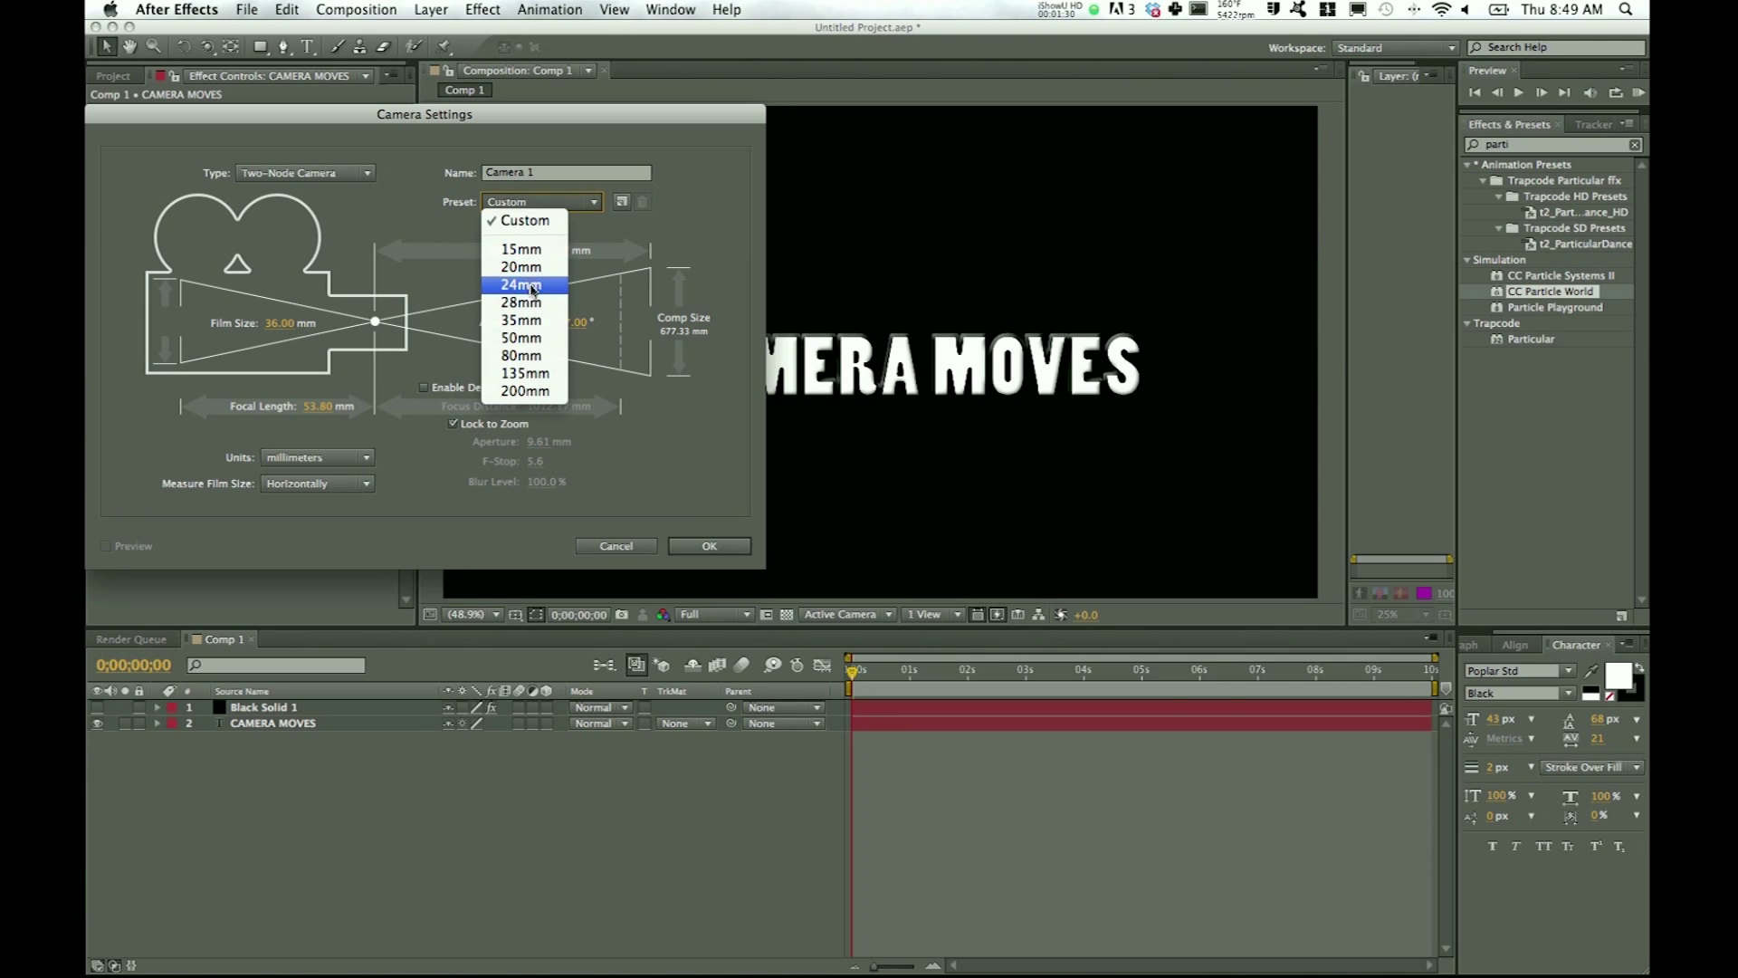
pyautogui.click(529, 319)
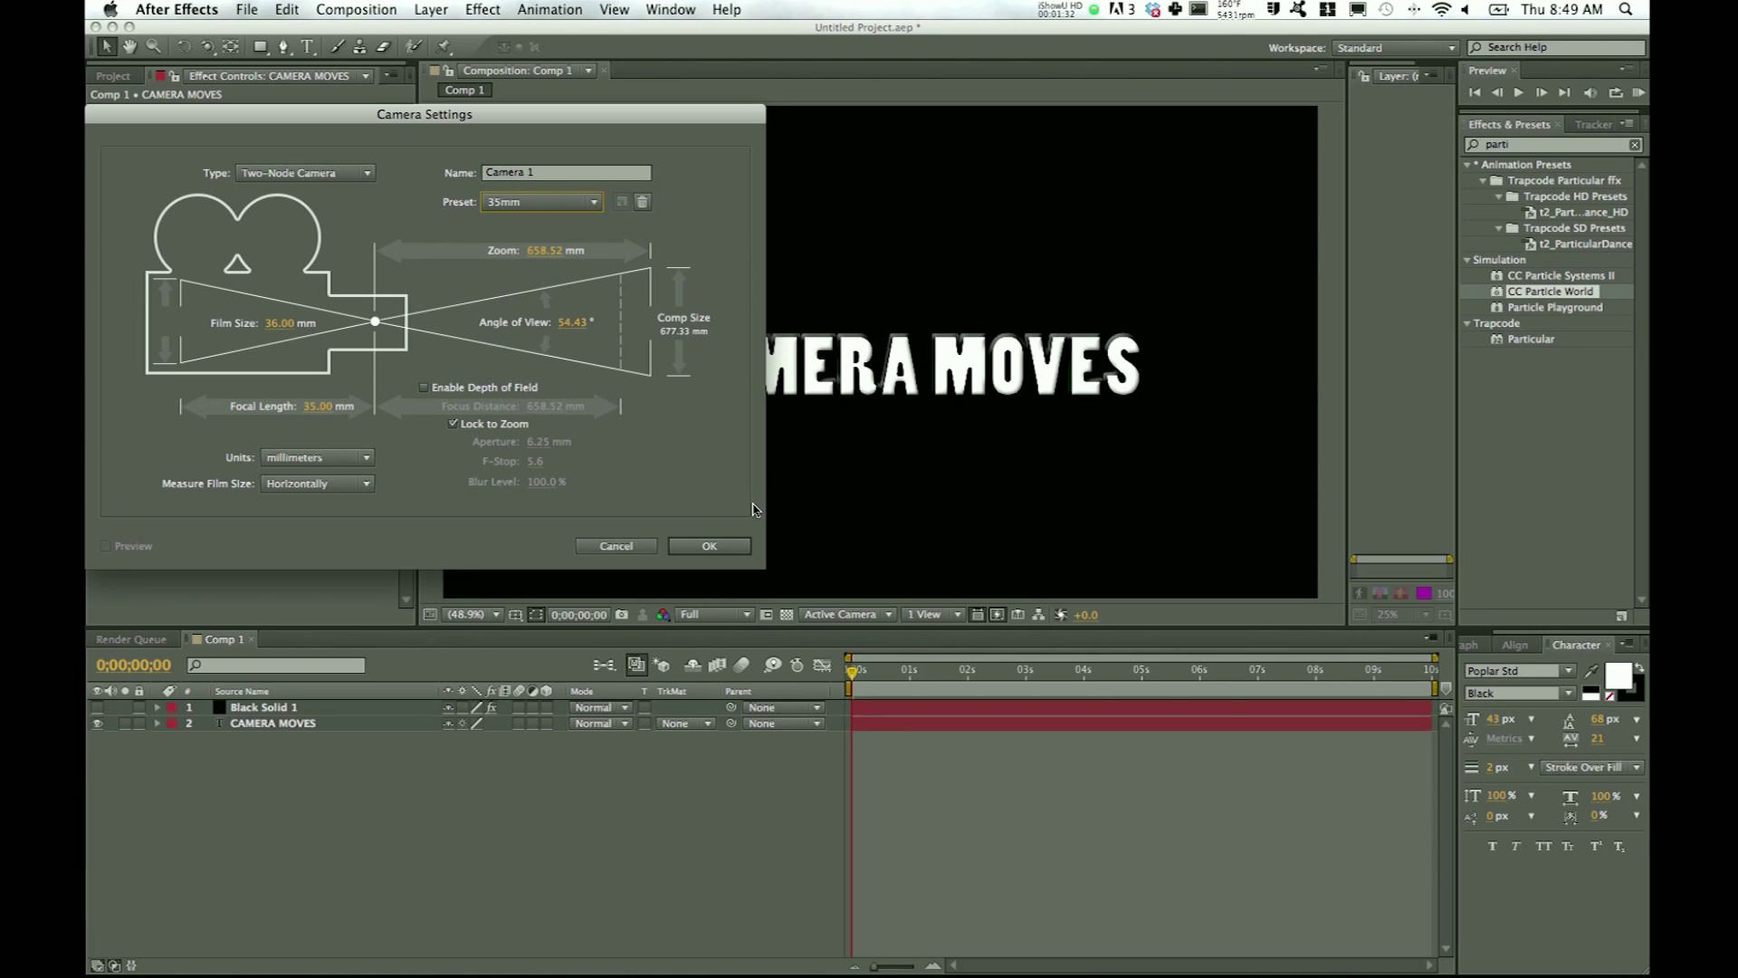
pyautogui.click(709, 547)
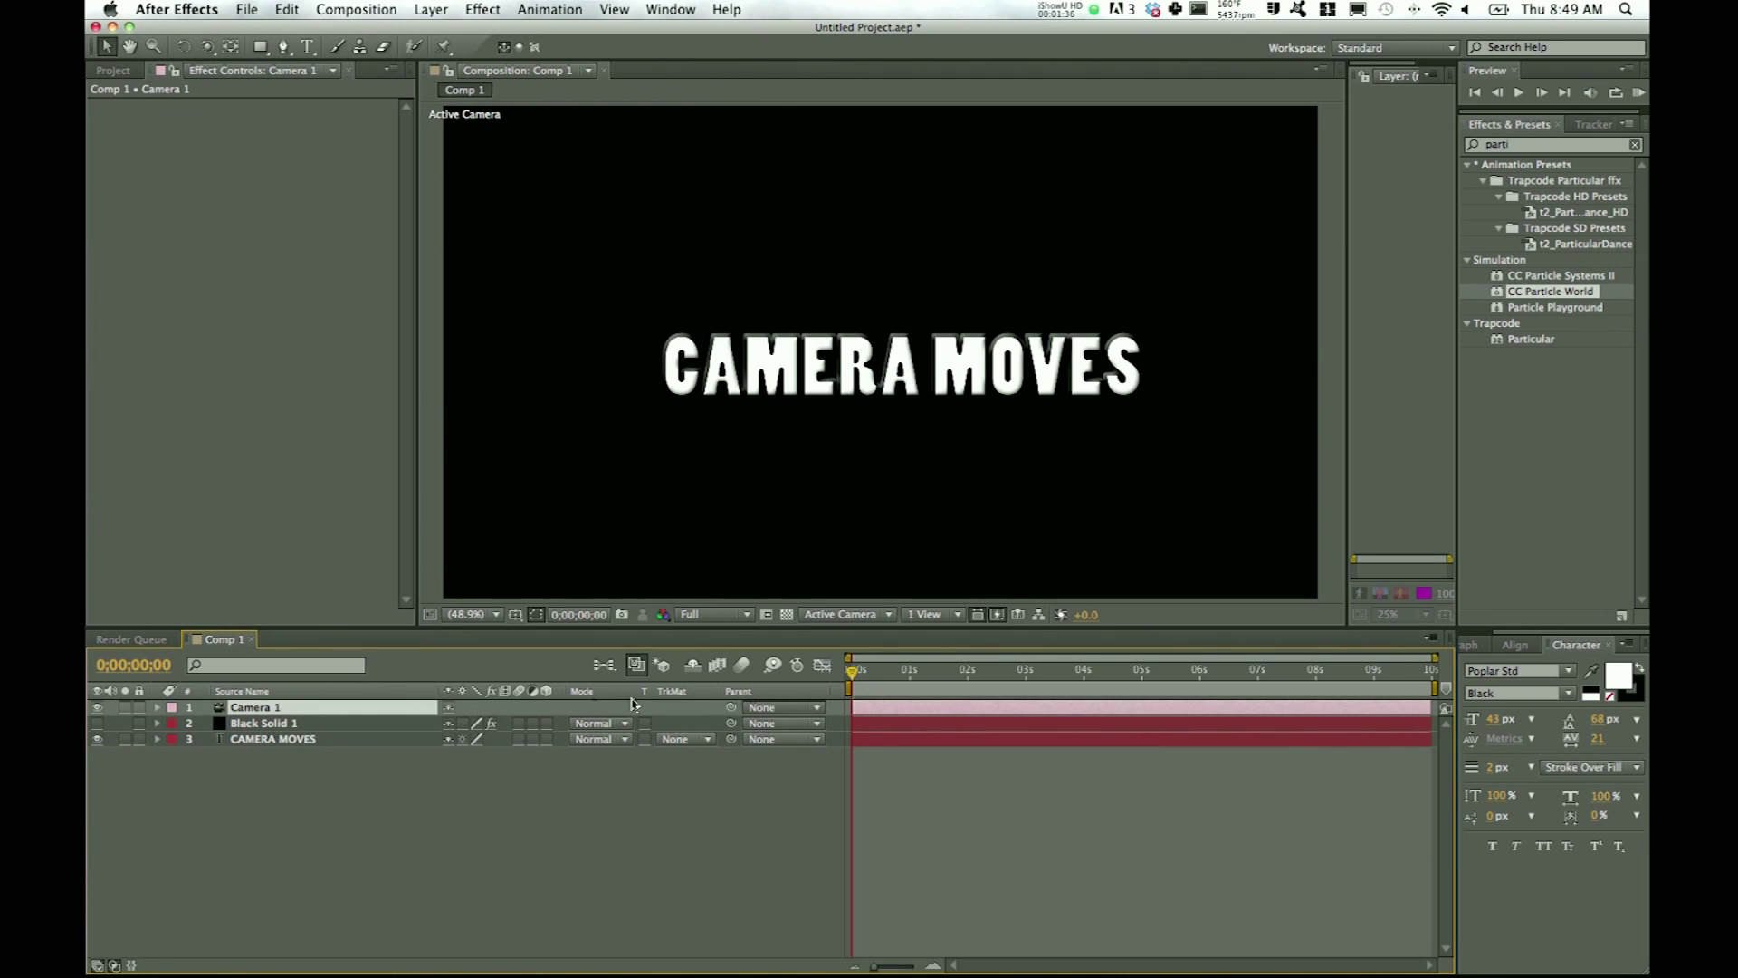
# Step: Pick the Orbit Camera Tool and turn 3D back on for CAMERA MOVES
pyautogui.click(206, 48)
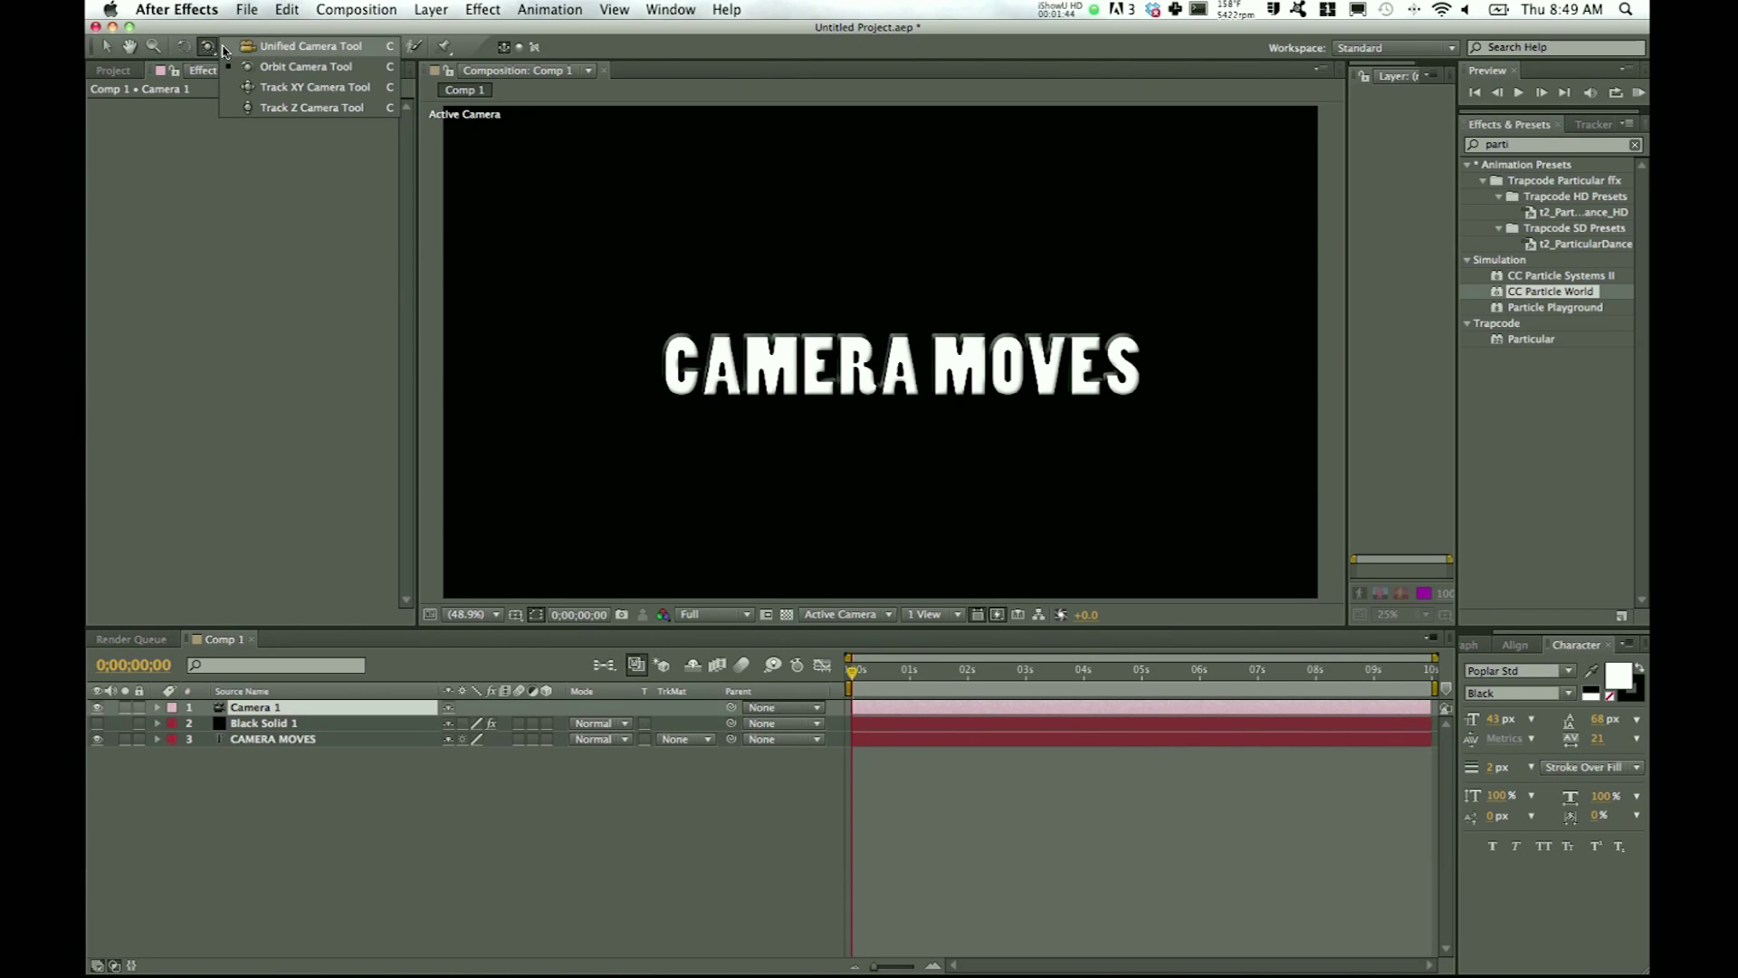
pyautogui.click(266, 72)
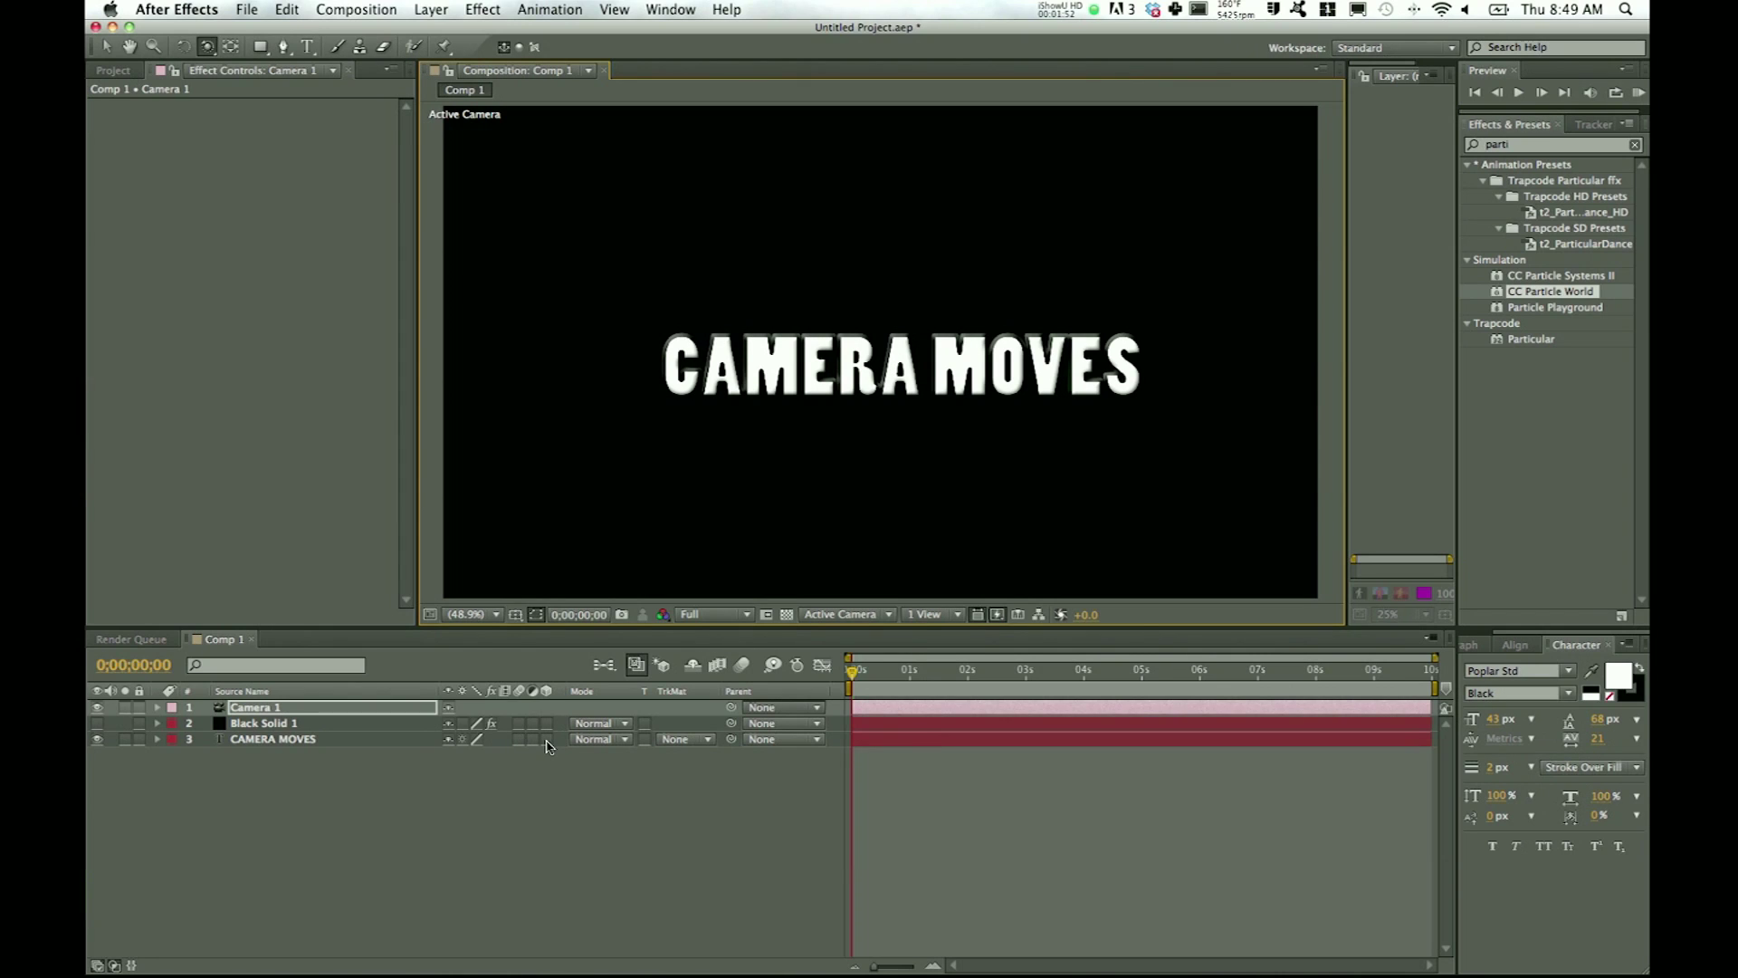
pyautogui.press('Return')
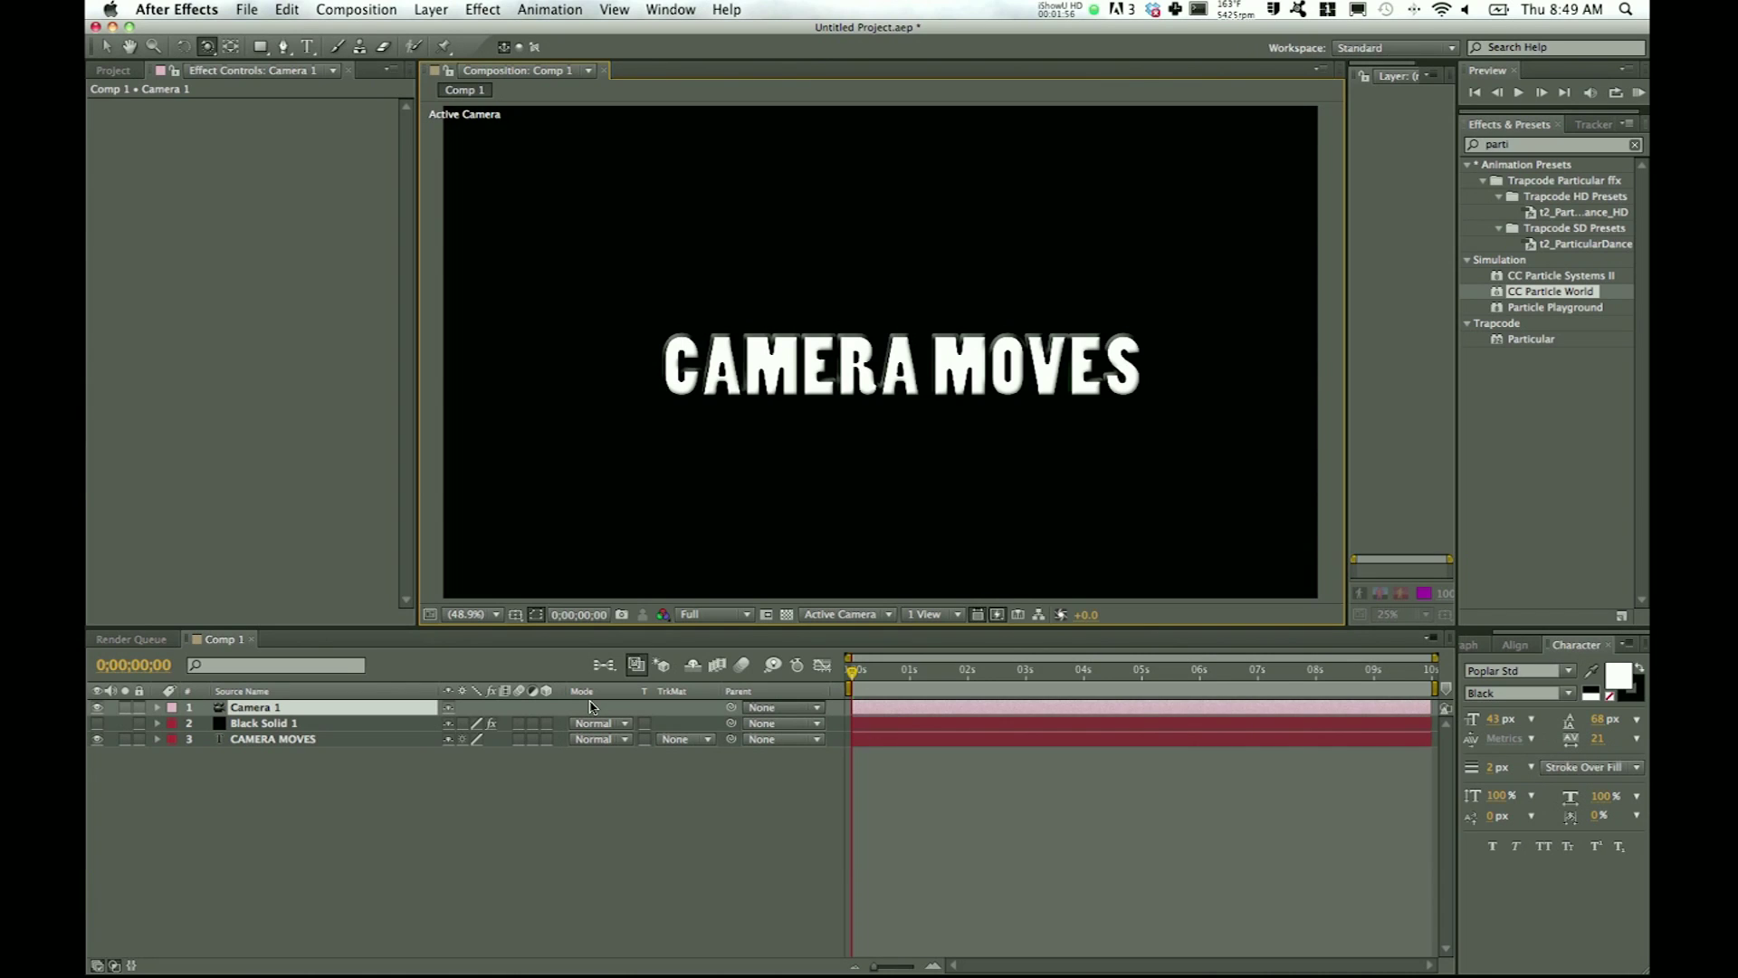
pyautogui.click(546, 739)
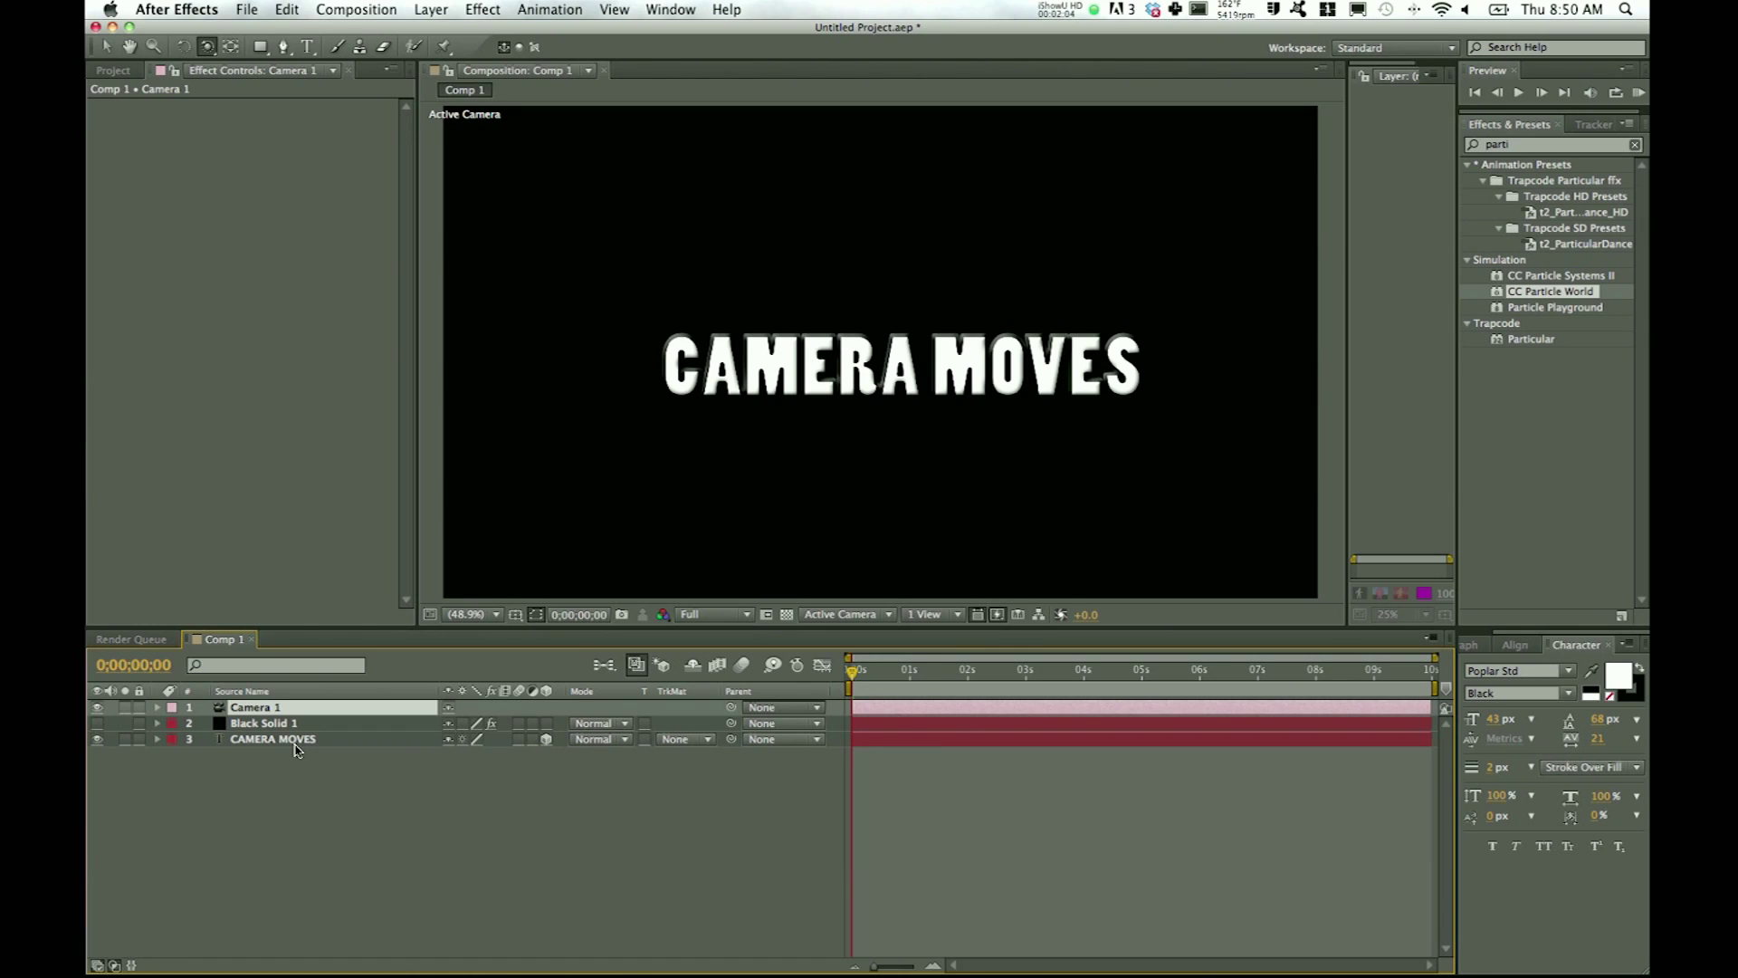
pyautogui.click(730, 369)
pyautogui.moveTo(729, 369)
pyautogui.mouseDown()
pyautogui.moveTo(869, 358)
pyautogui.moveTo(752, 346)
pyautogui.moveTo(737, 438)
pyautogui.moveTo(660, 470)
pyautogui.moveTo(696, 517)
pyautogui.moveTo(780, 516)
pyautogui.moveTo(691, 431)
pyautogui.moveTo(851, 317)
pyautogui.moveTo(784, 257)
pyautogui.moveTo(758, 367)
pyautogui.moveTo(670, 360)
pyautogui.moveTo(667, 287)
pyautogui.moveTo(722, 256)
pyautogui.moveTo(733, 221)
pyautogui.moveTo(725, 362)
pyautogui.mouseUp()
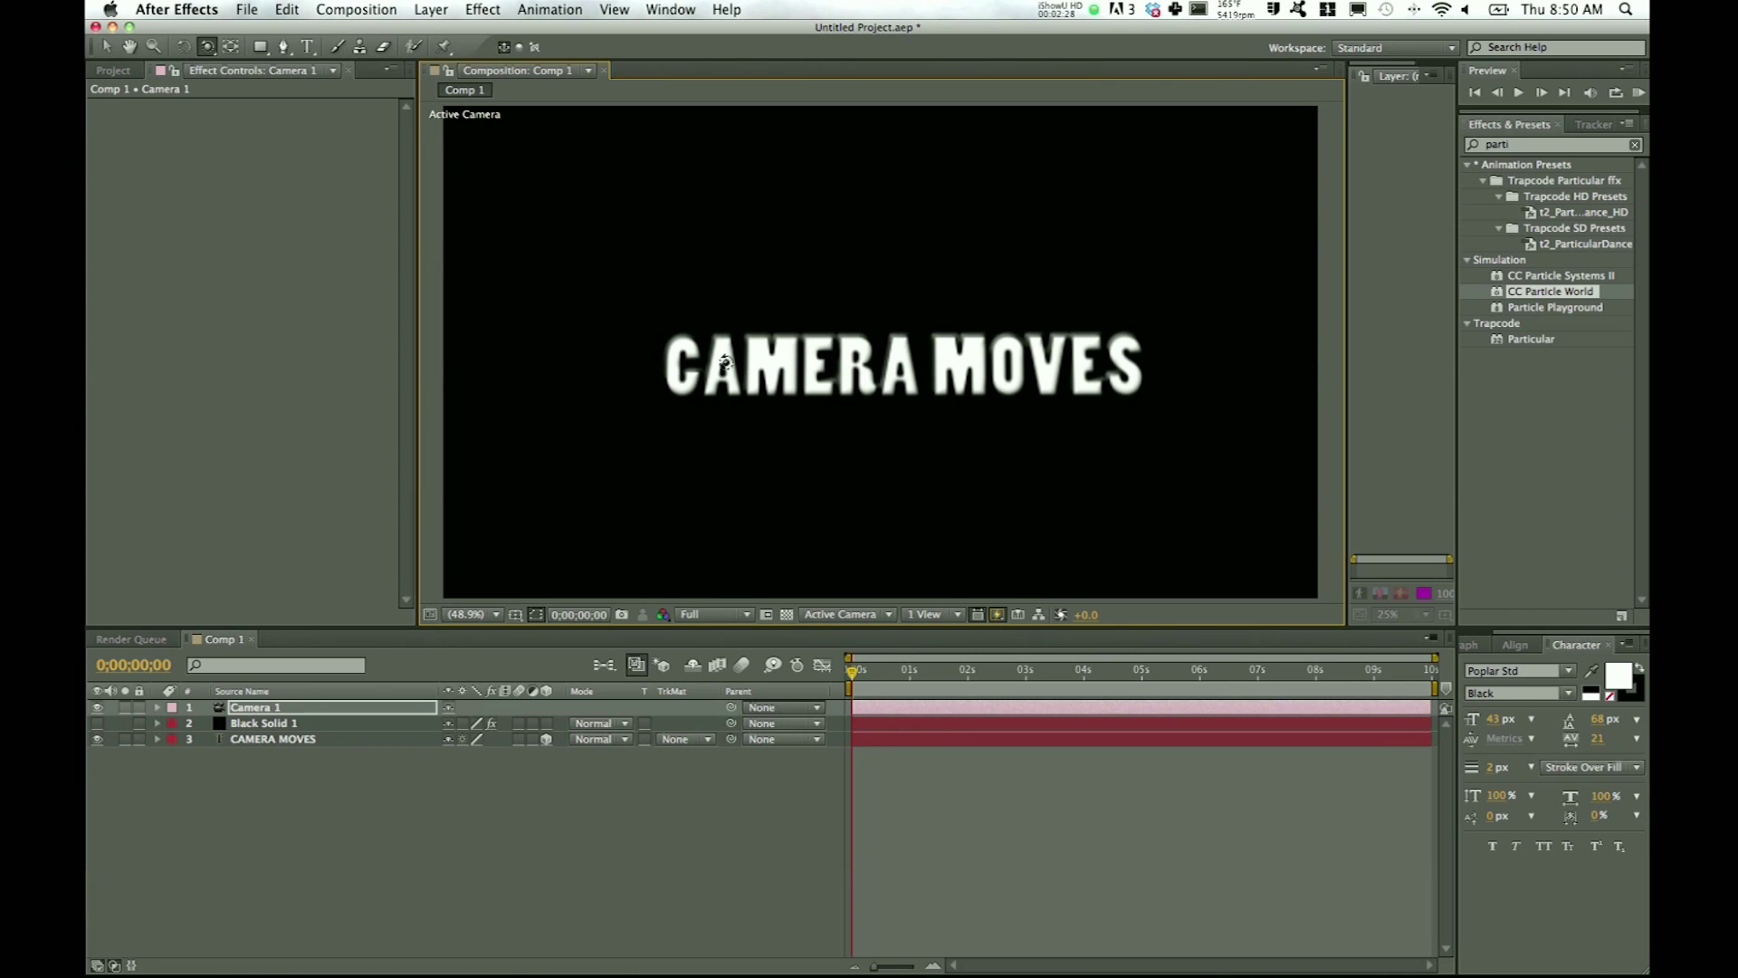
pyautogui.press('.')
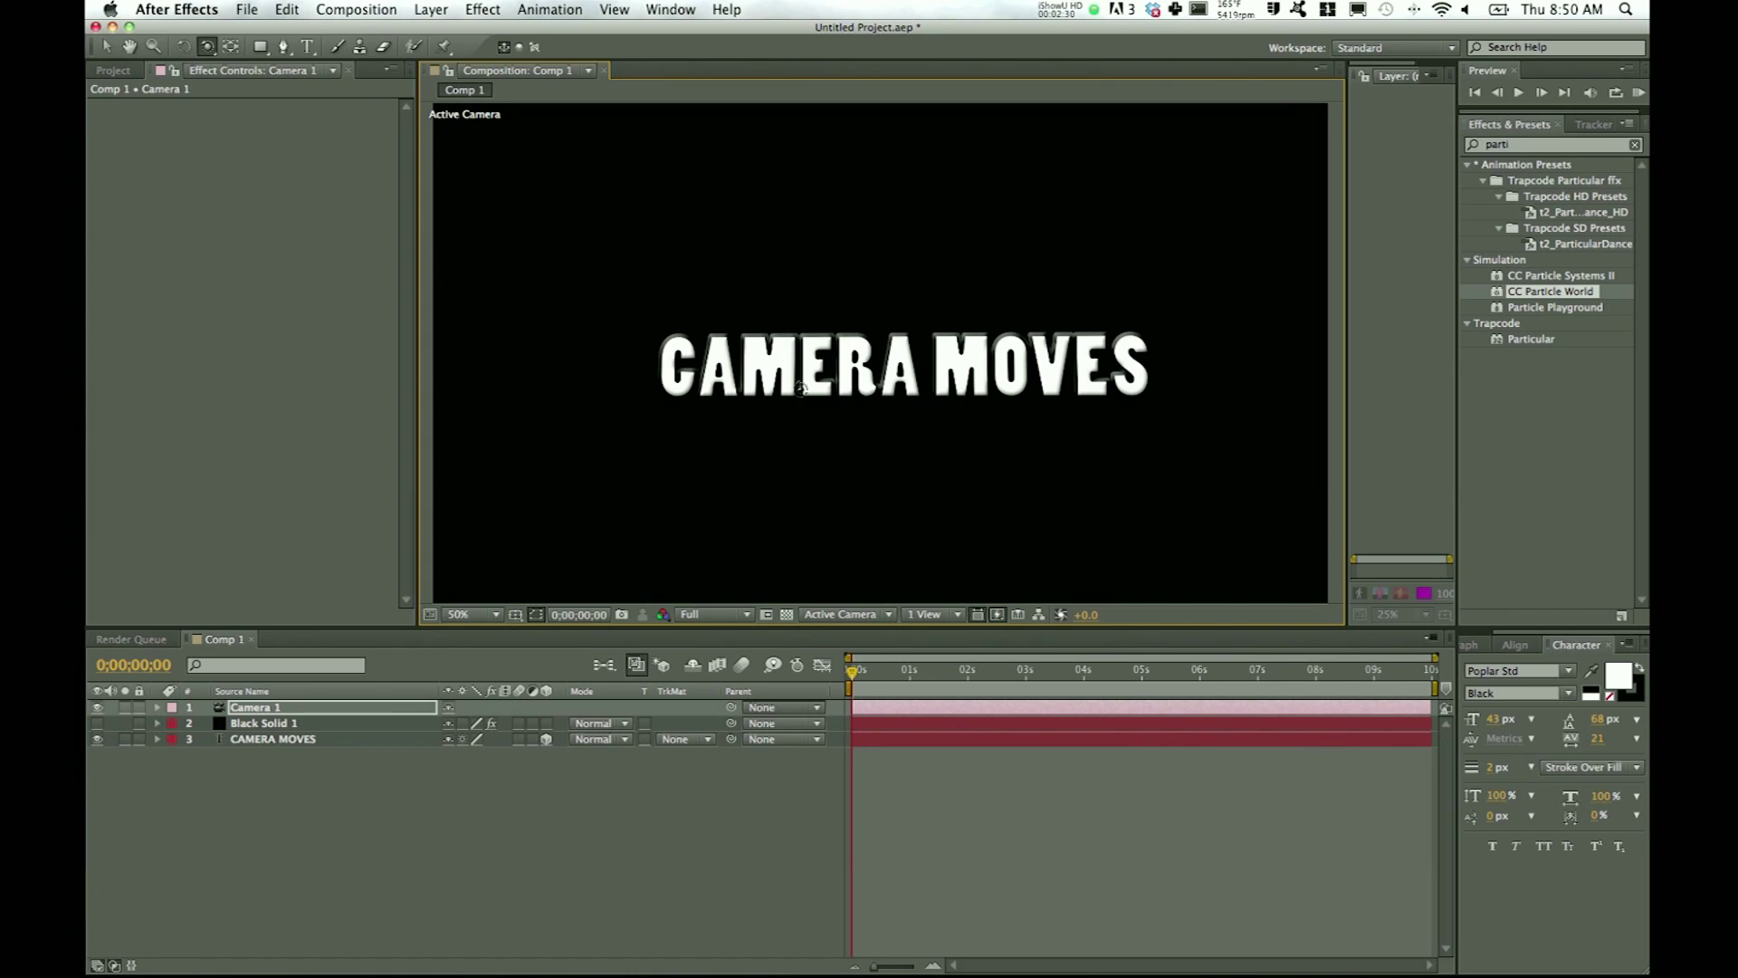
pyautogui.moveTo(796, 377); pyautogui.dragTo(795, 387)
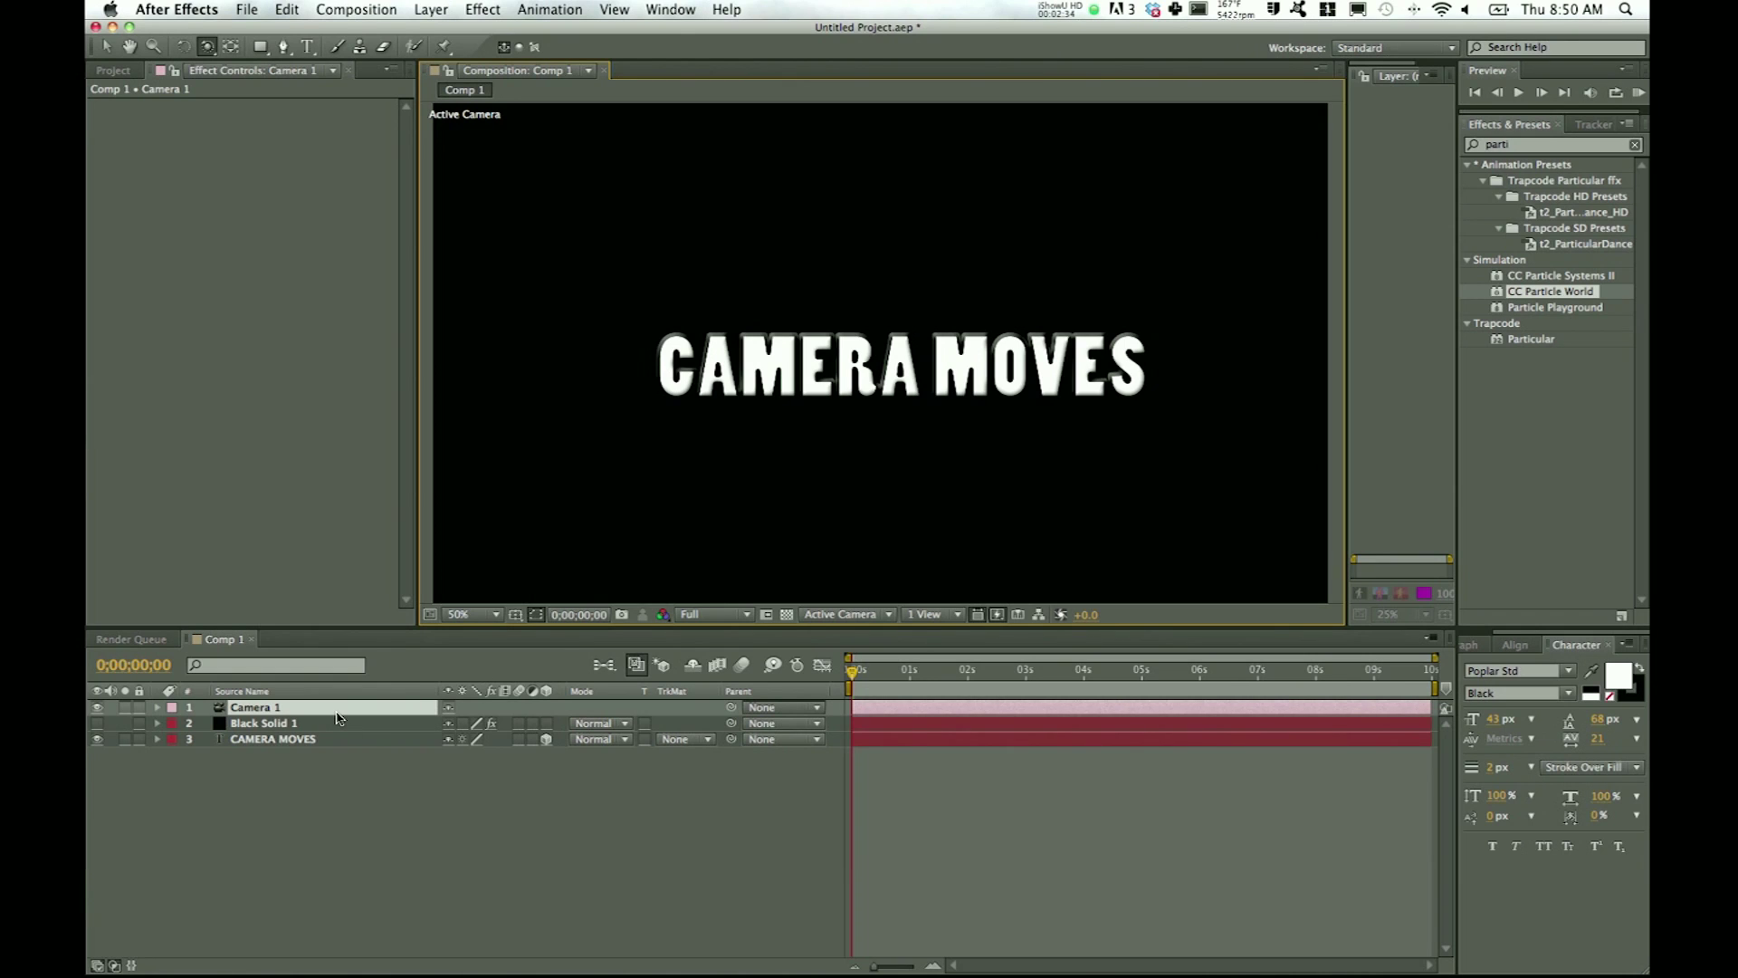
pyautogui.press('p')
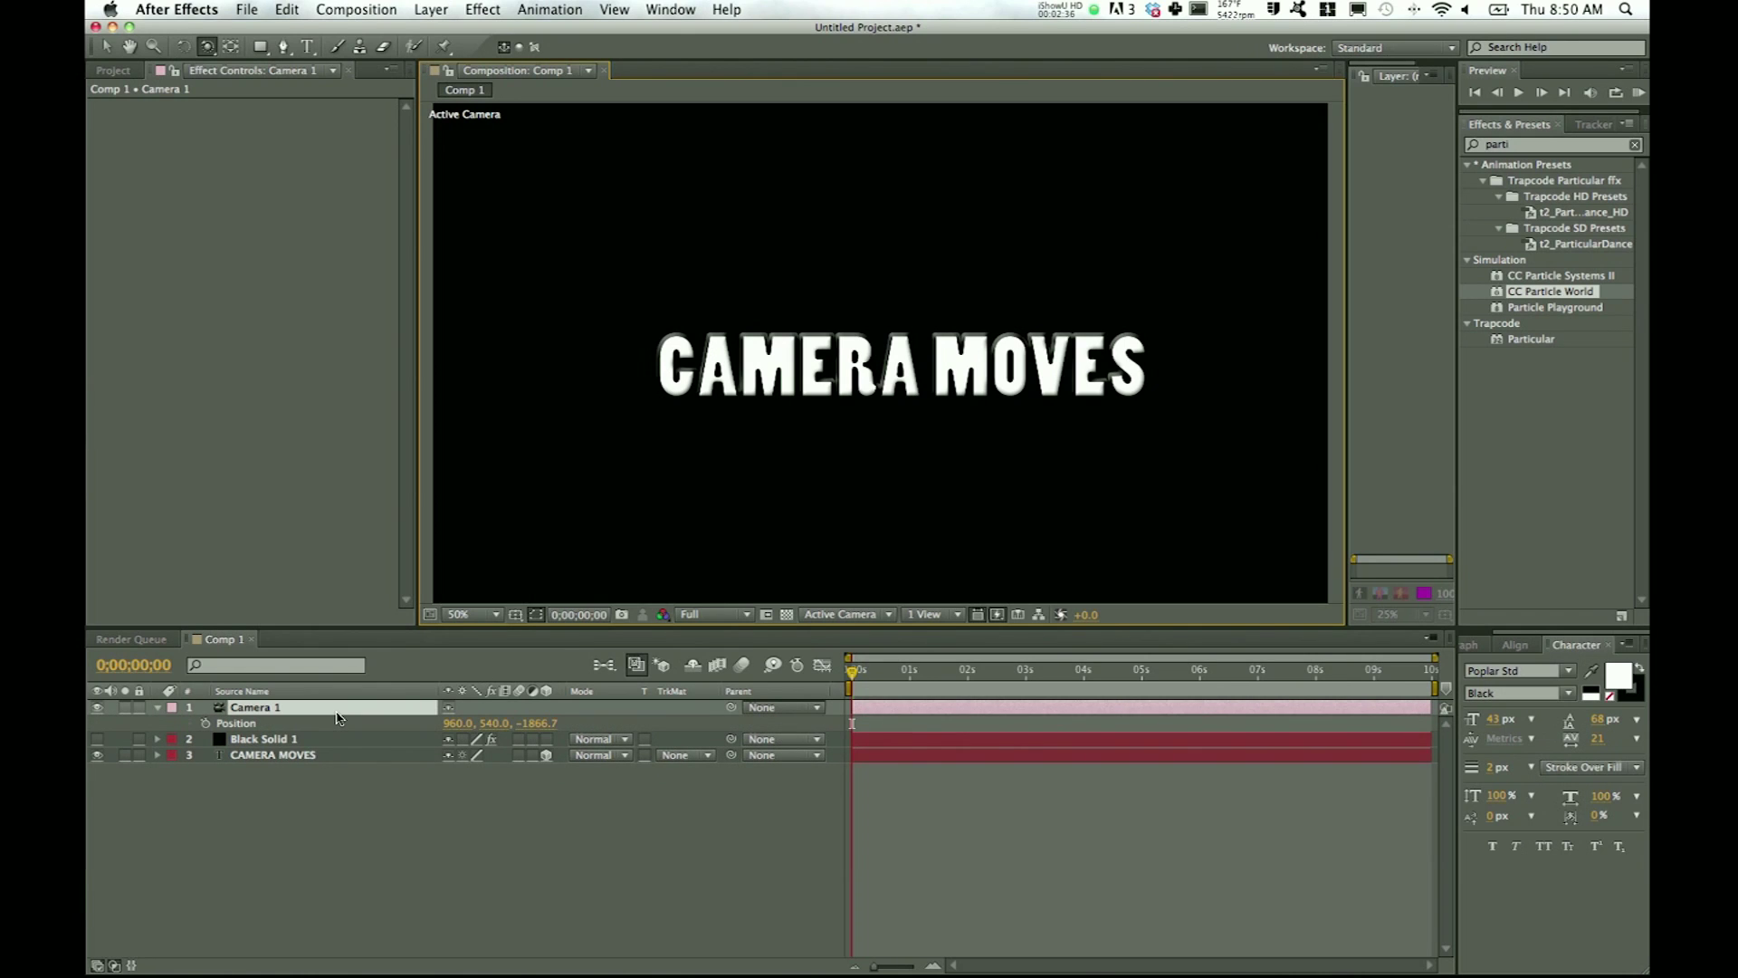
# Step: Set starting keyframes on Camera 1's Position and Point of Interest
pyautogui.click(205, 723)
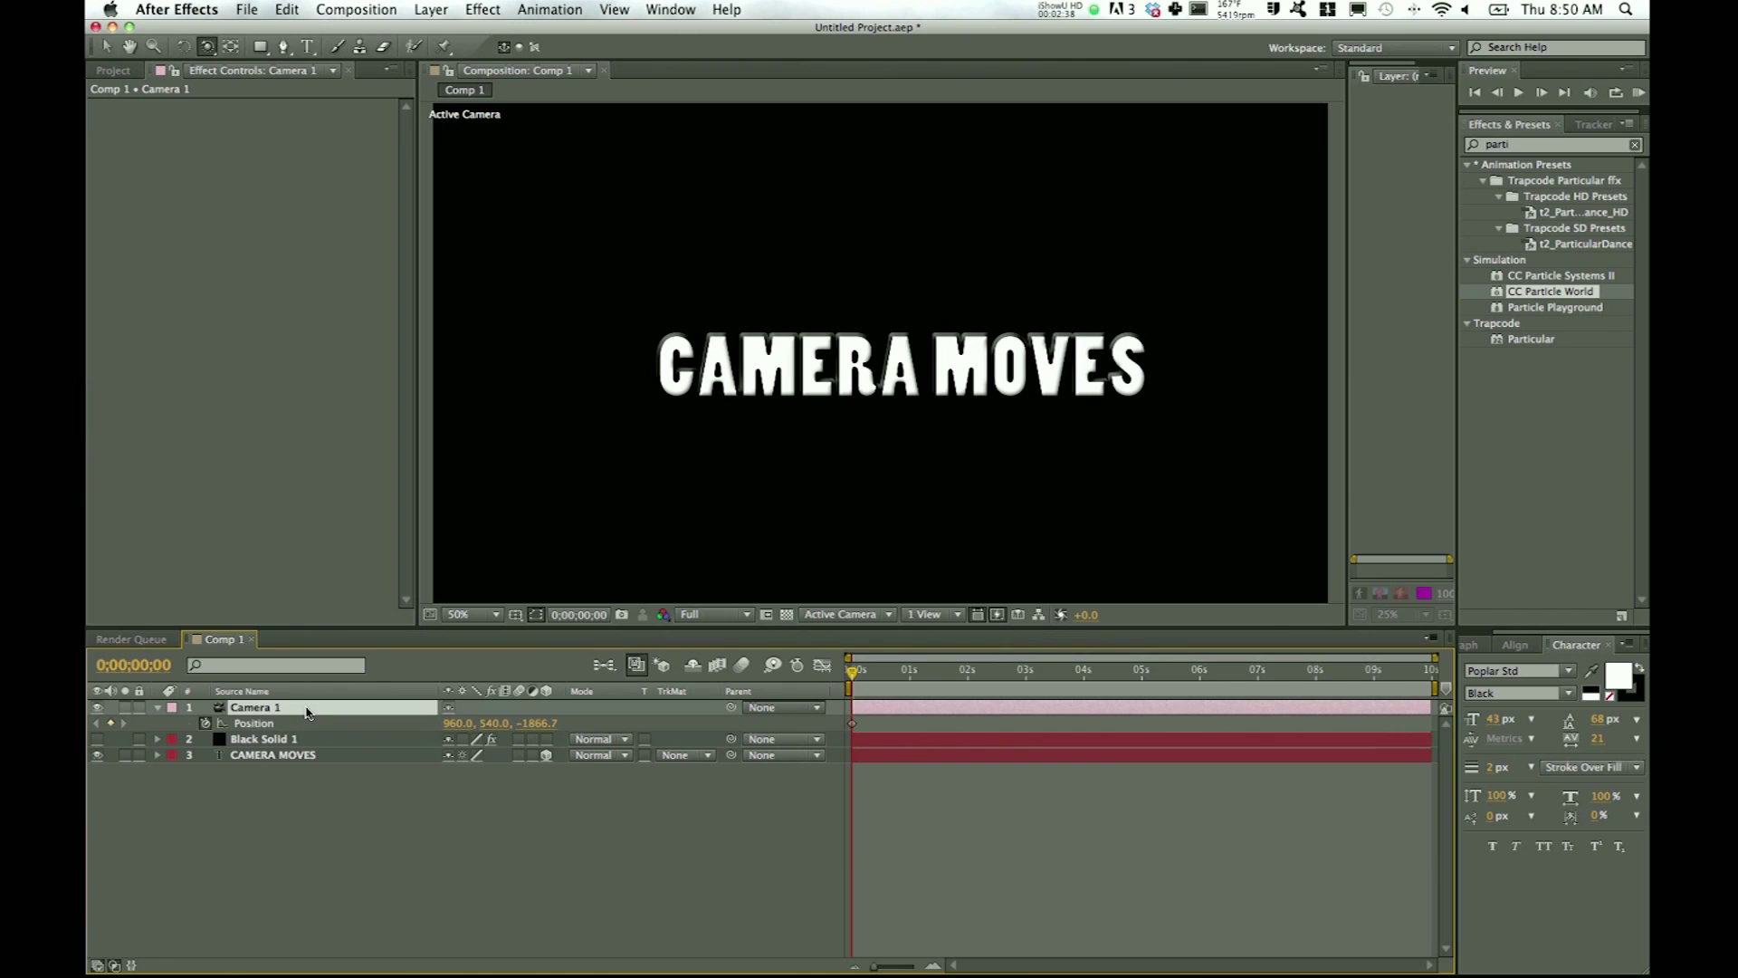
pyautogui.press('a')
pyautogui.click(205, 724)
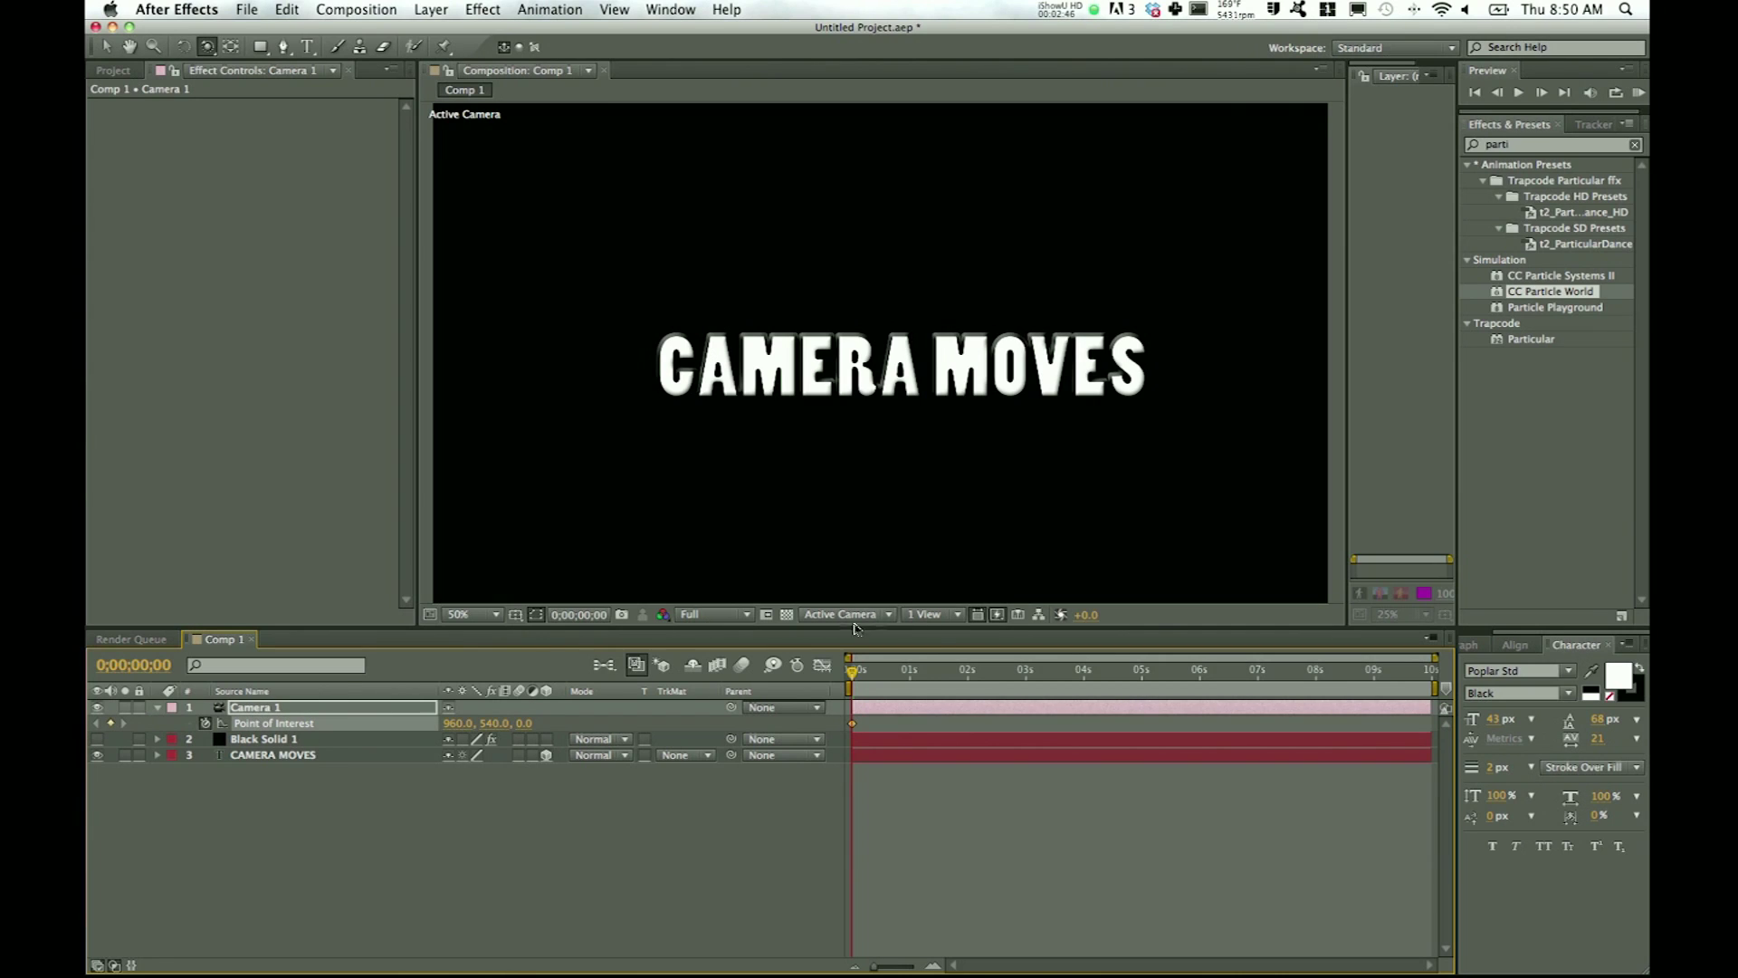
# Step: Switch the viewer to 2 Views – Horizontal, with Active Camera beside a Top view
pyautogui.click(935, 616)
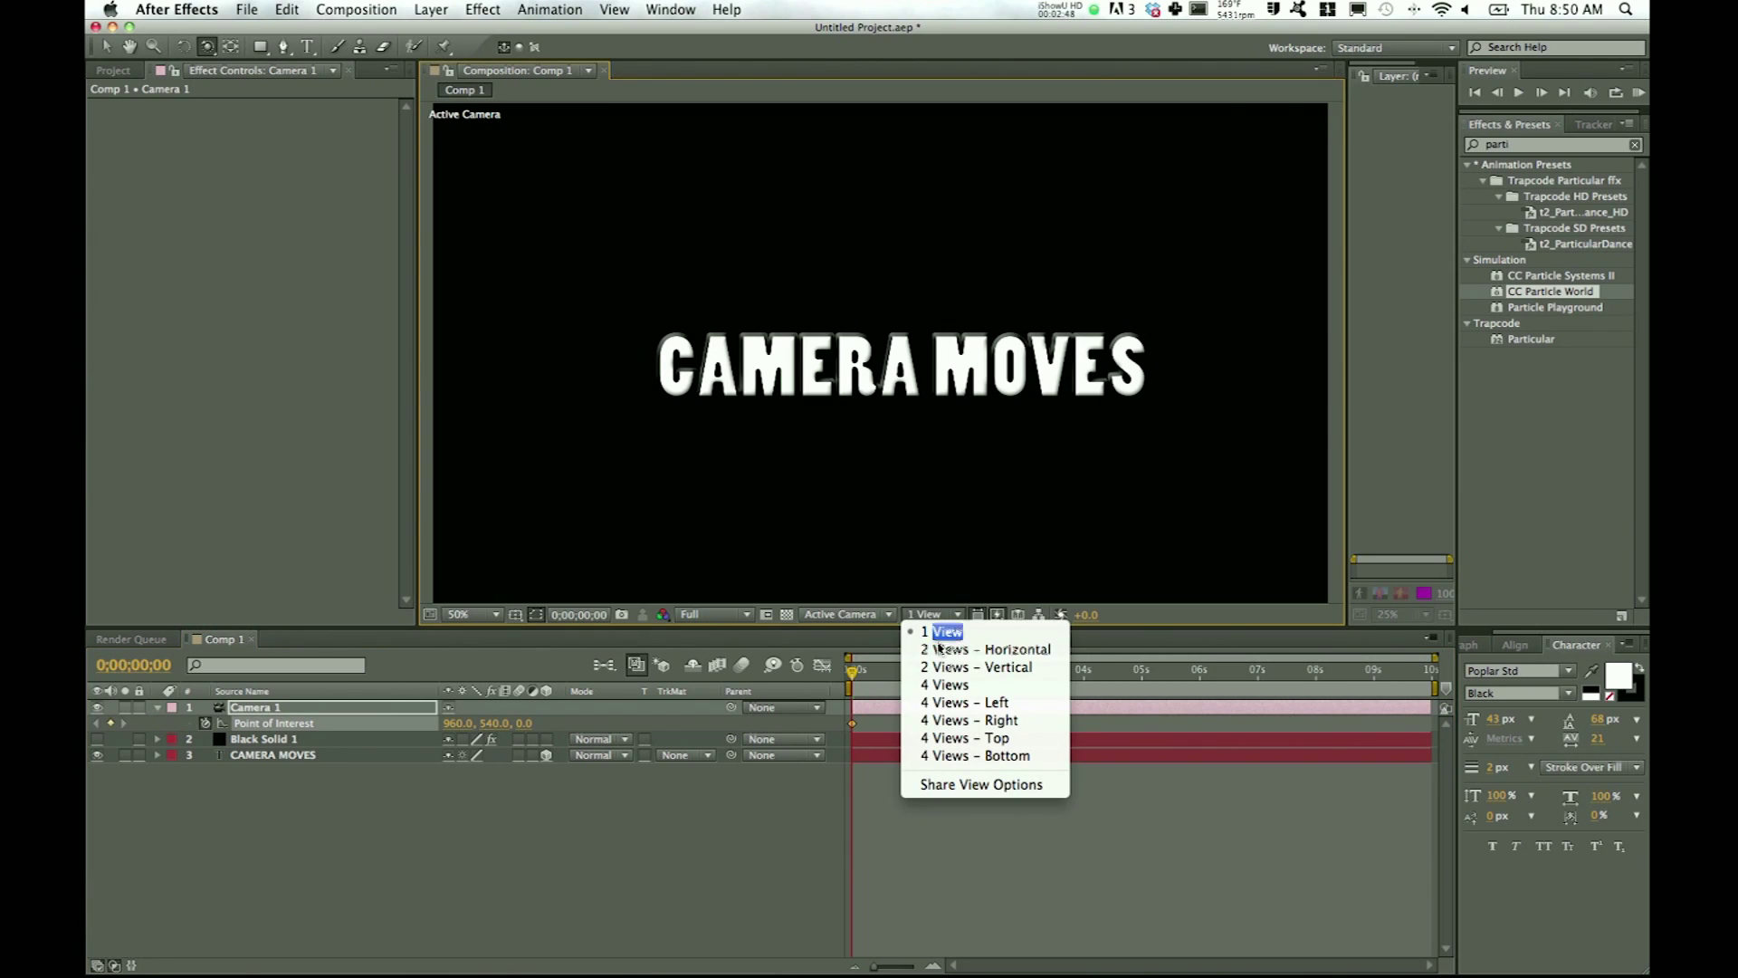
pyautogui.click(959, 651)
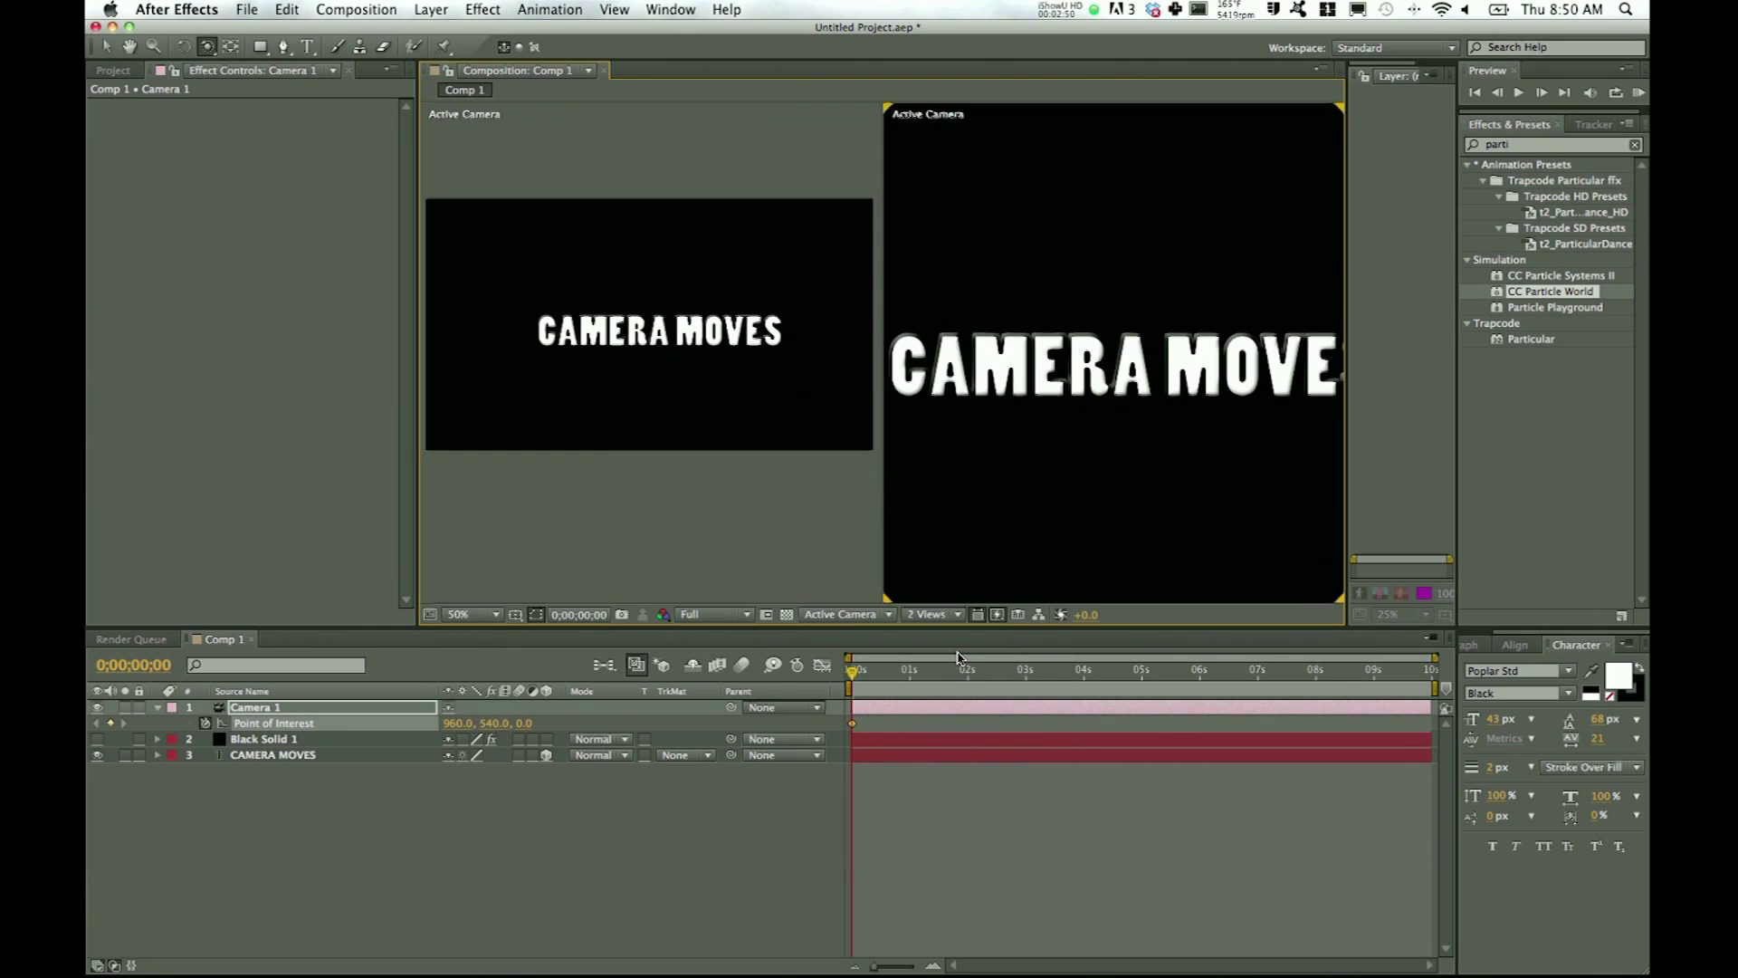
pyautogui.click(928, 616)
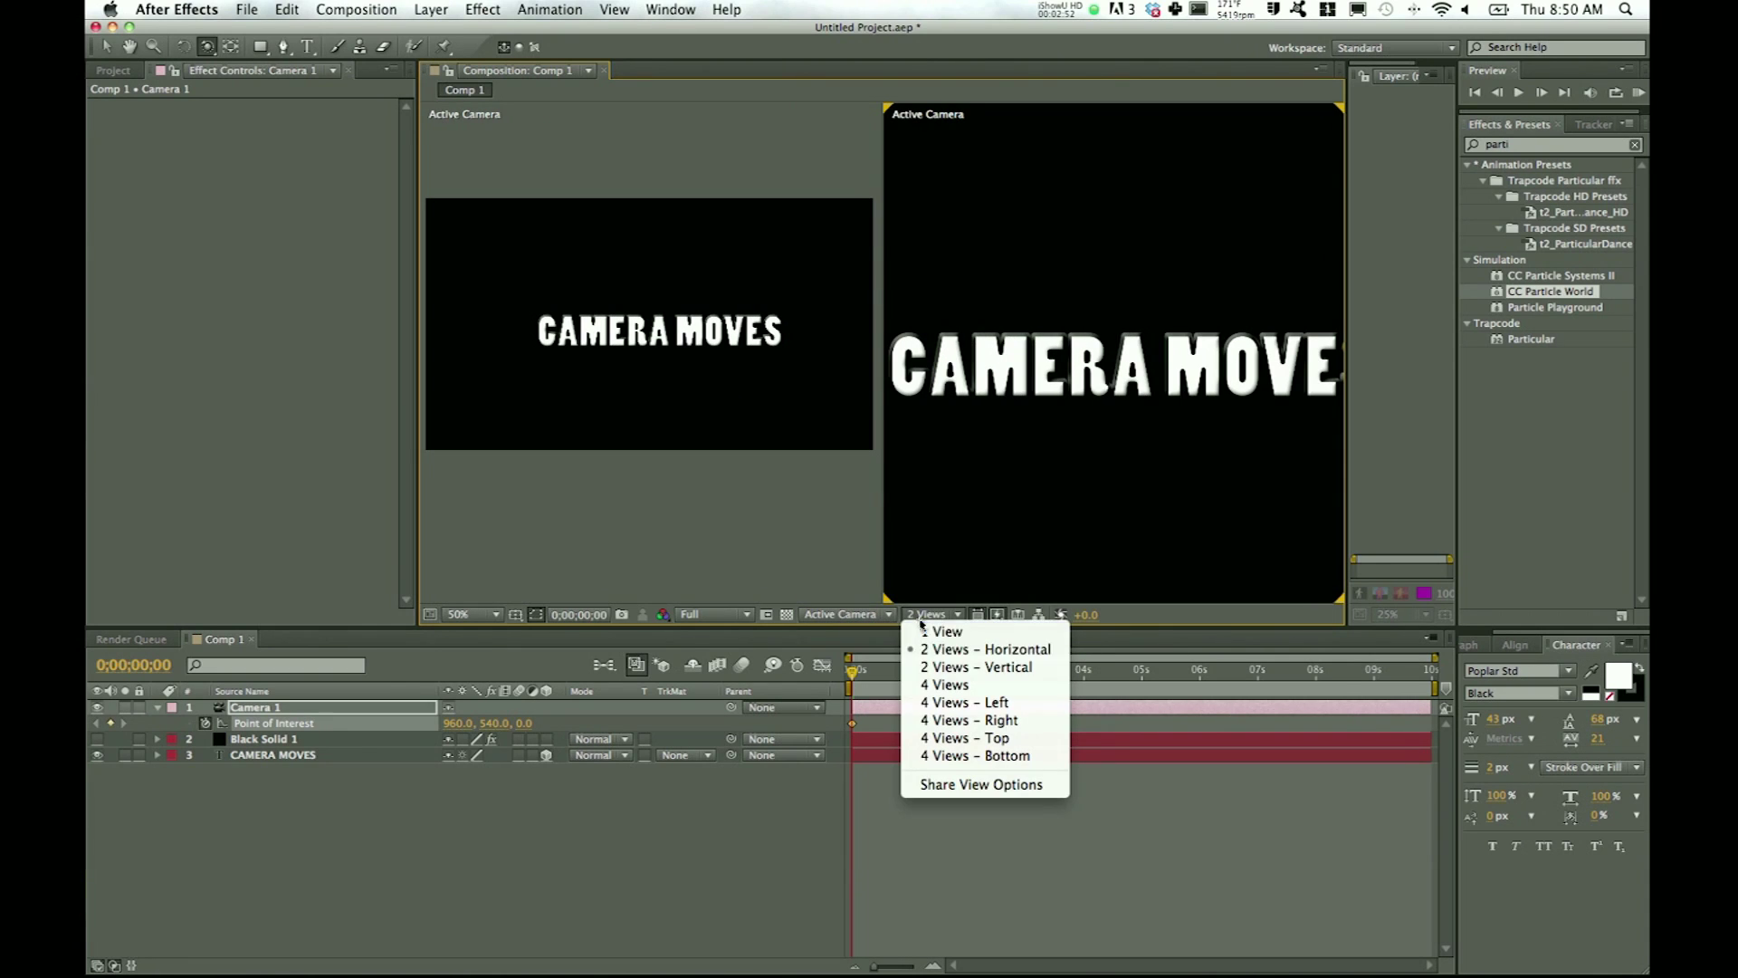
pyautogui.click(951, 663)
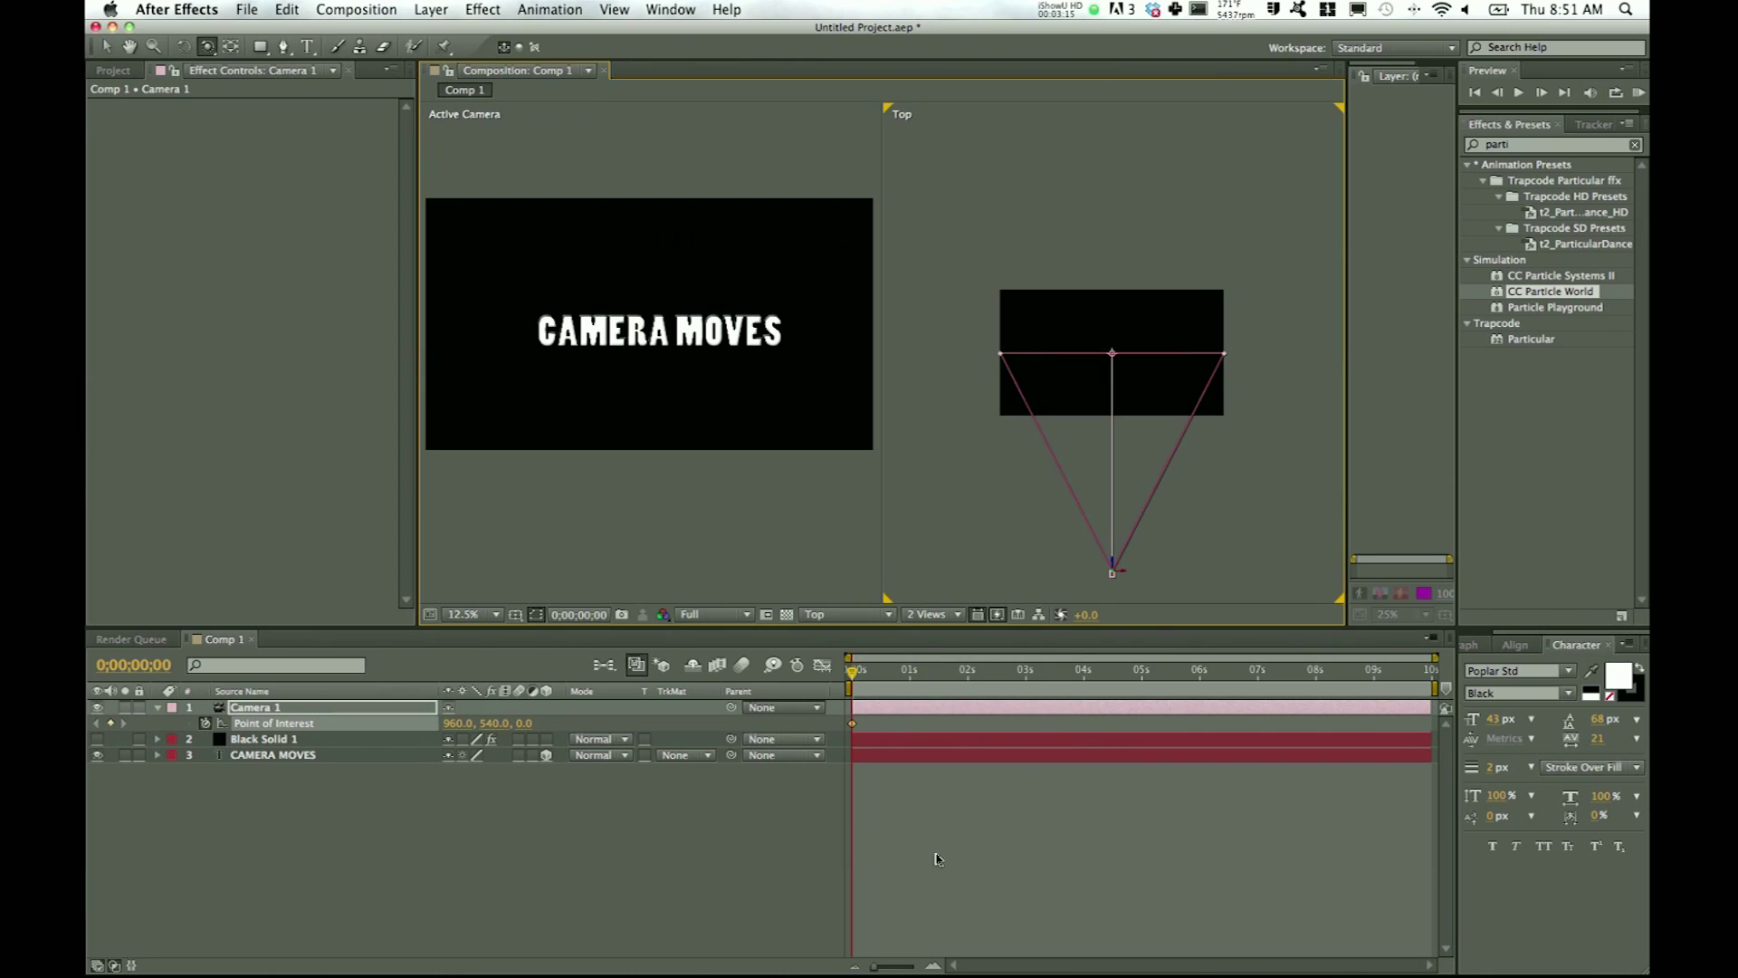
# Step: In the Top view, move the camera left and re-aim its Point of Interest at 976, 540, -8
pyautogui.click(858, 618)
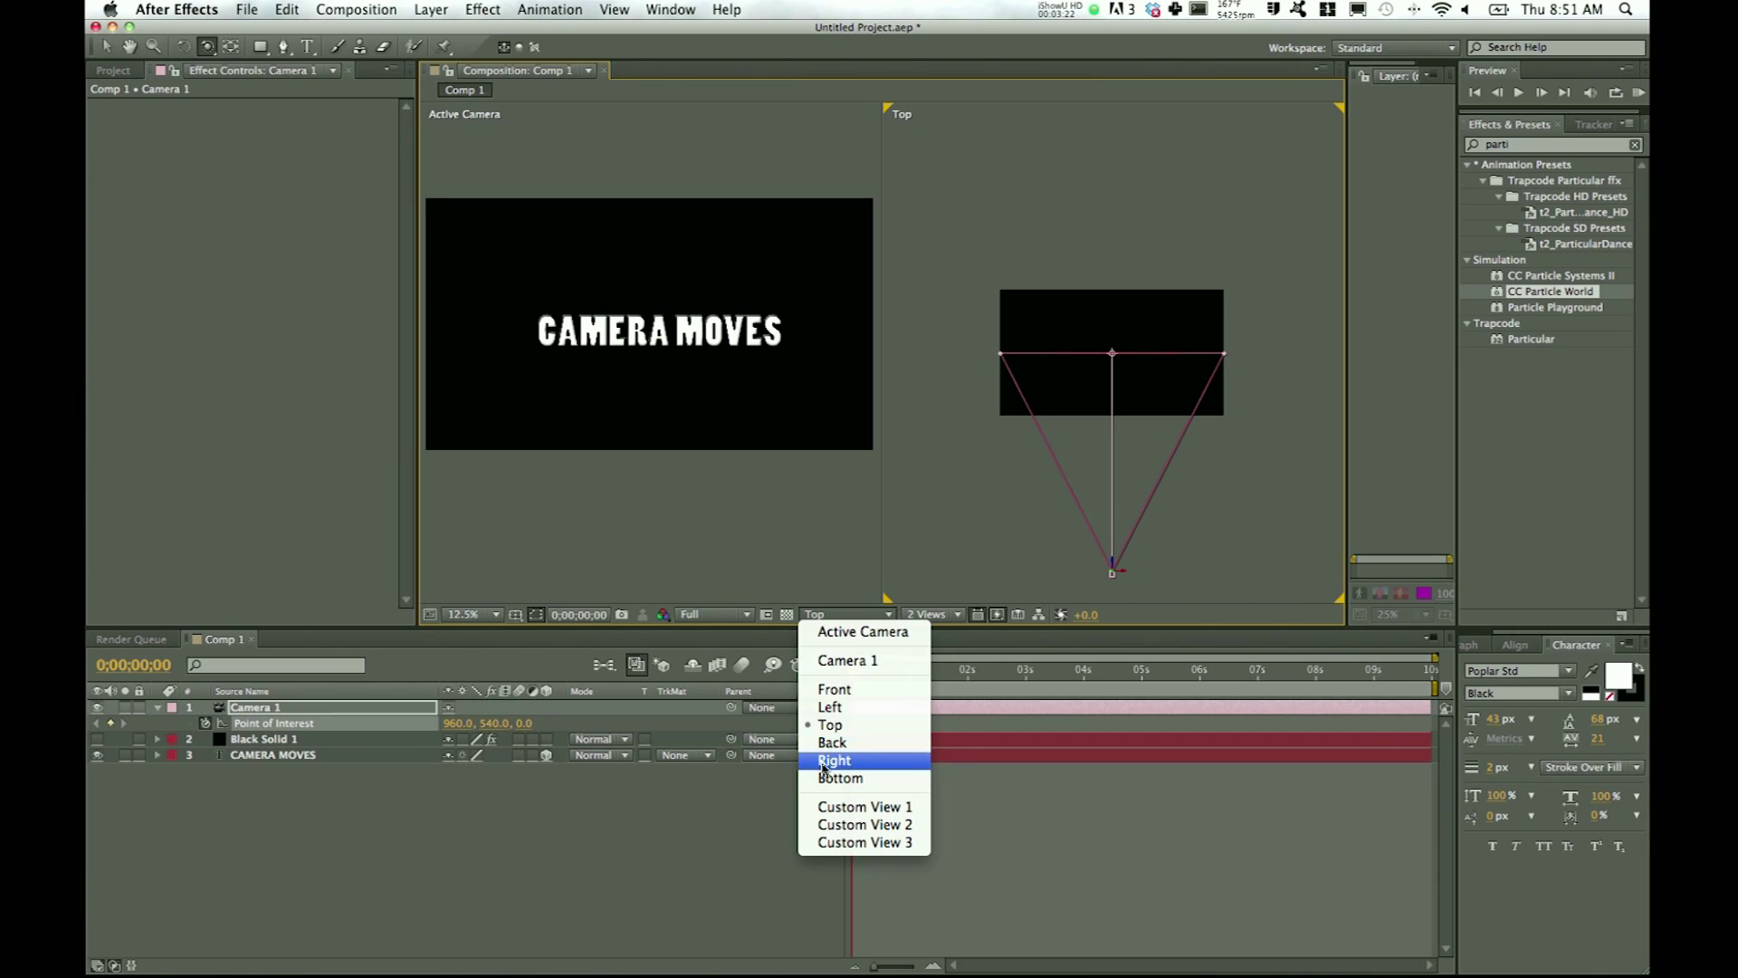
pyautogui.click(928, 619)
pyautogui.click(928, 619)
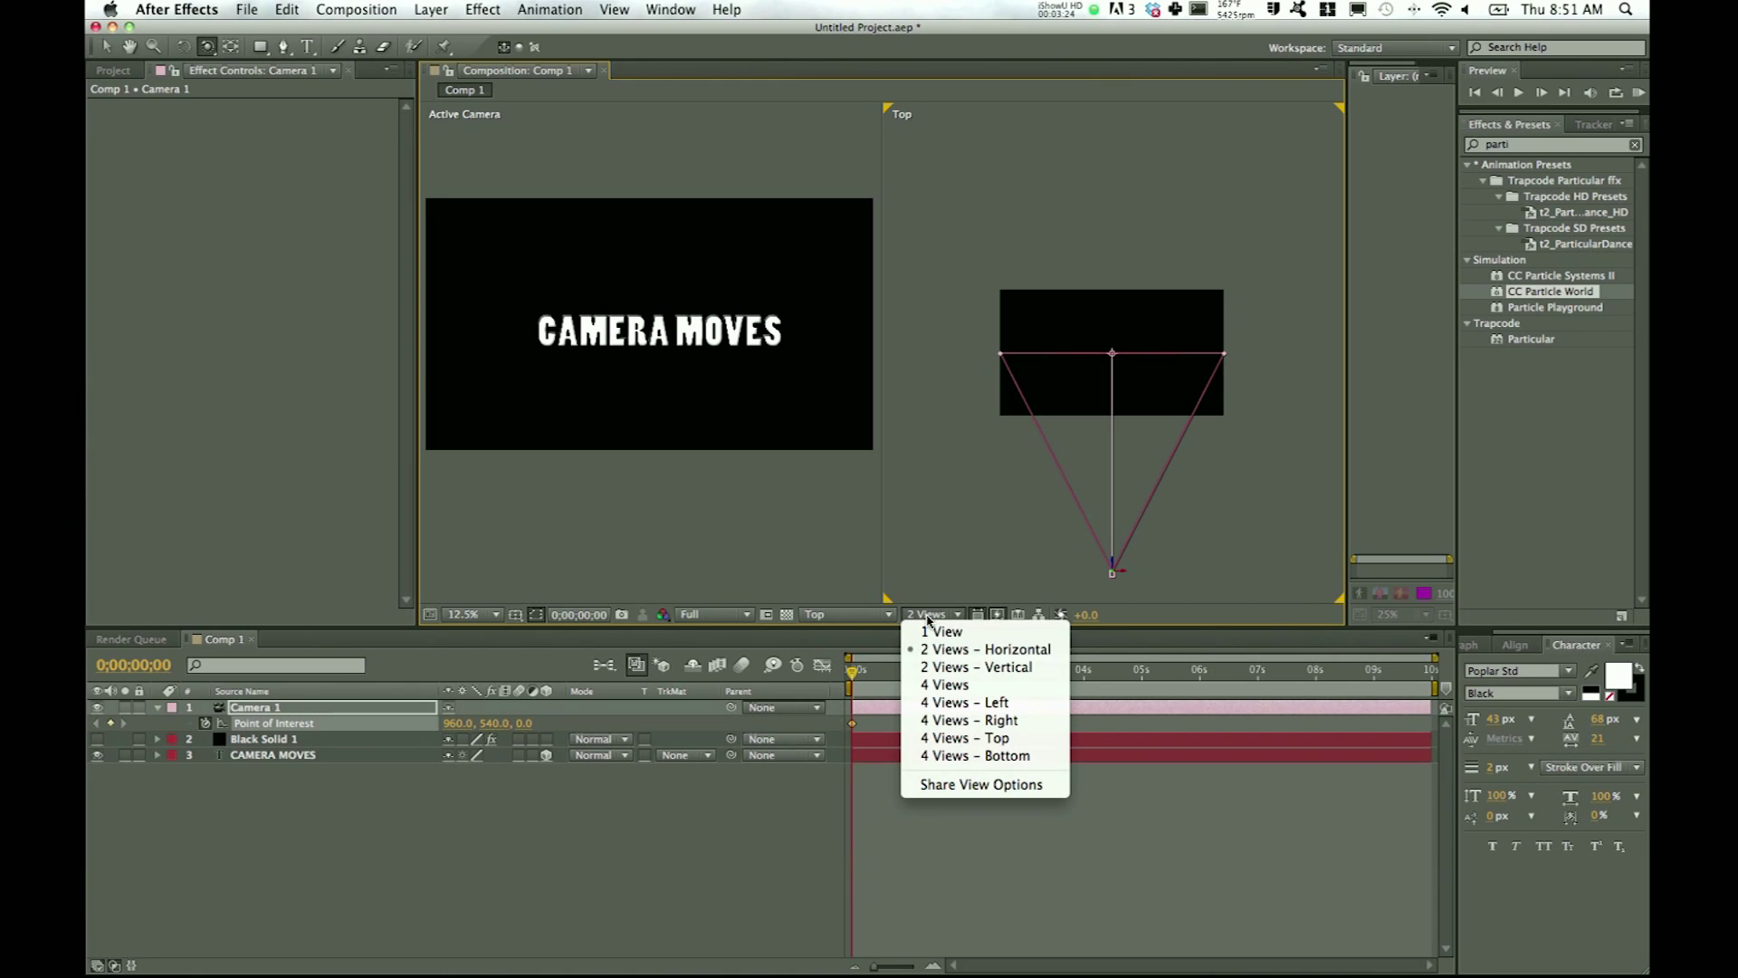
pyautogui.click(937, 619)
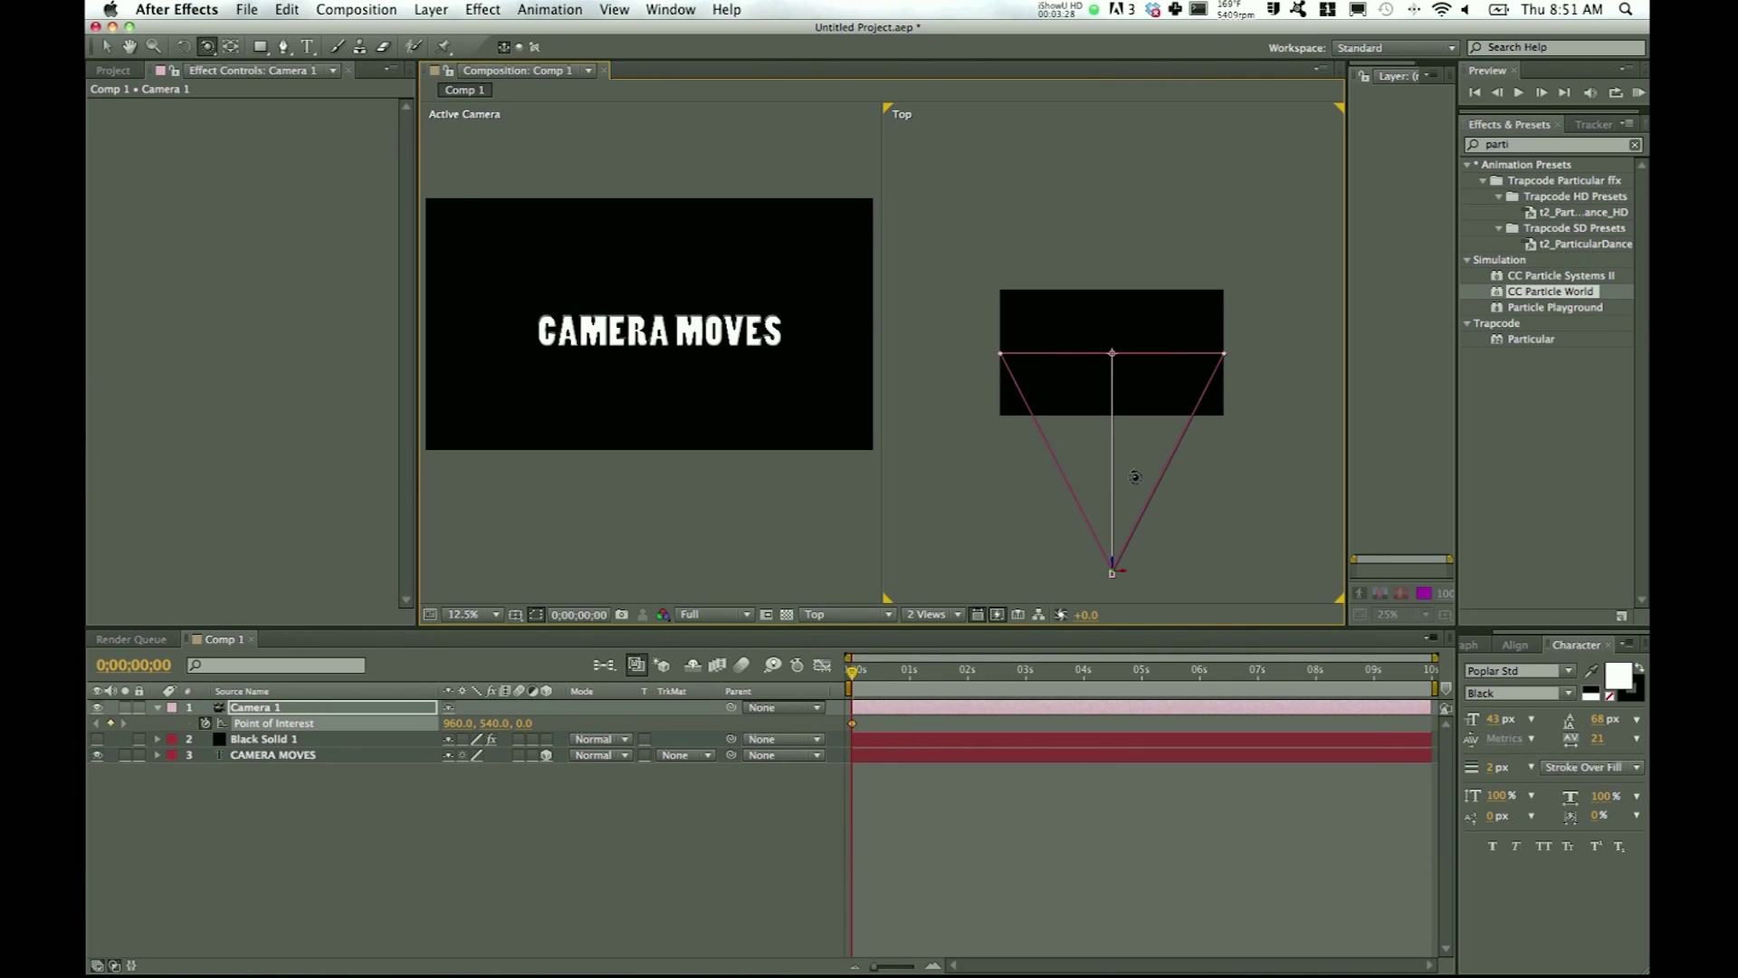
pyautogui.press('v')
pyautogui.moveTo(1125, 578); pyautogui.dragTo(1035, 578)
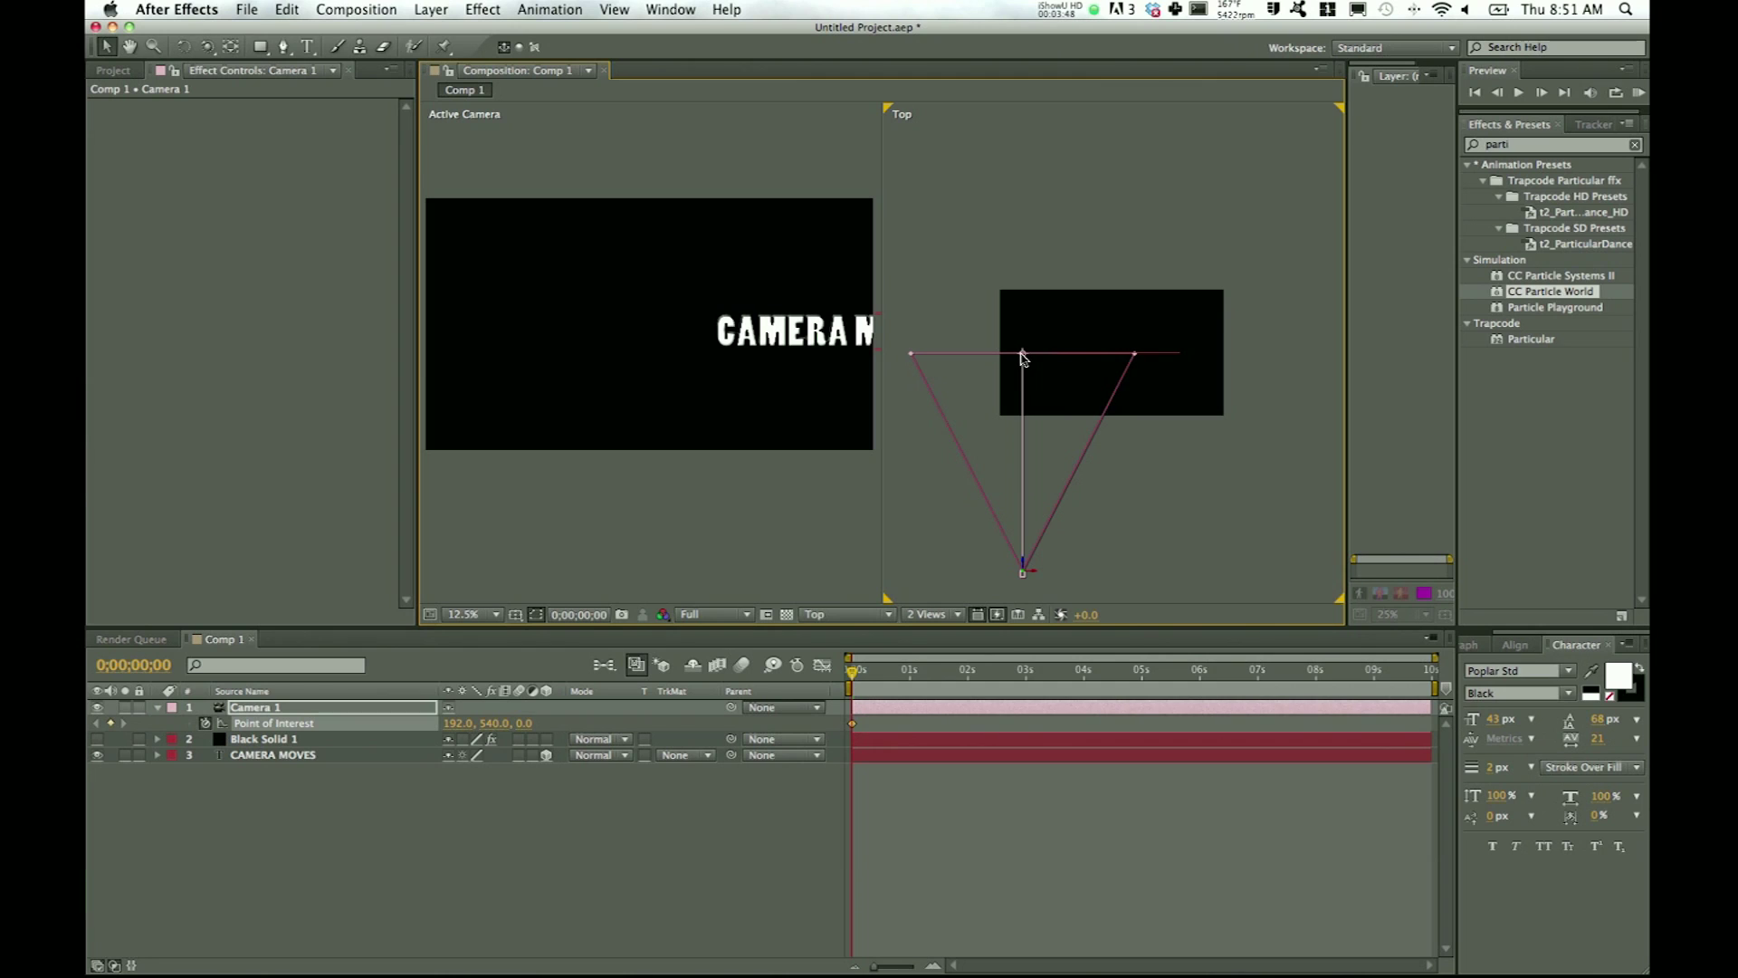
pyautogui.moveTo(1024, 357); pyautogui.dragTo(1115, 360)
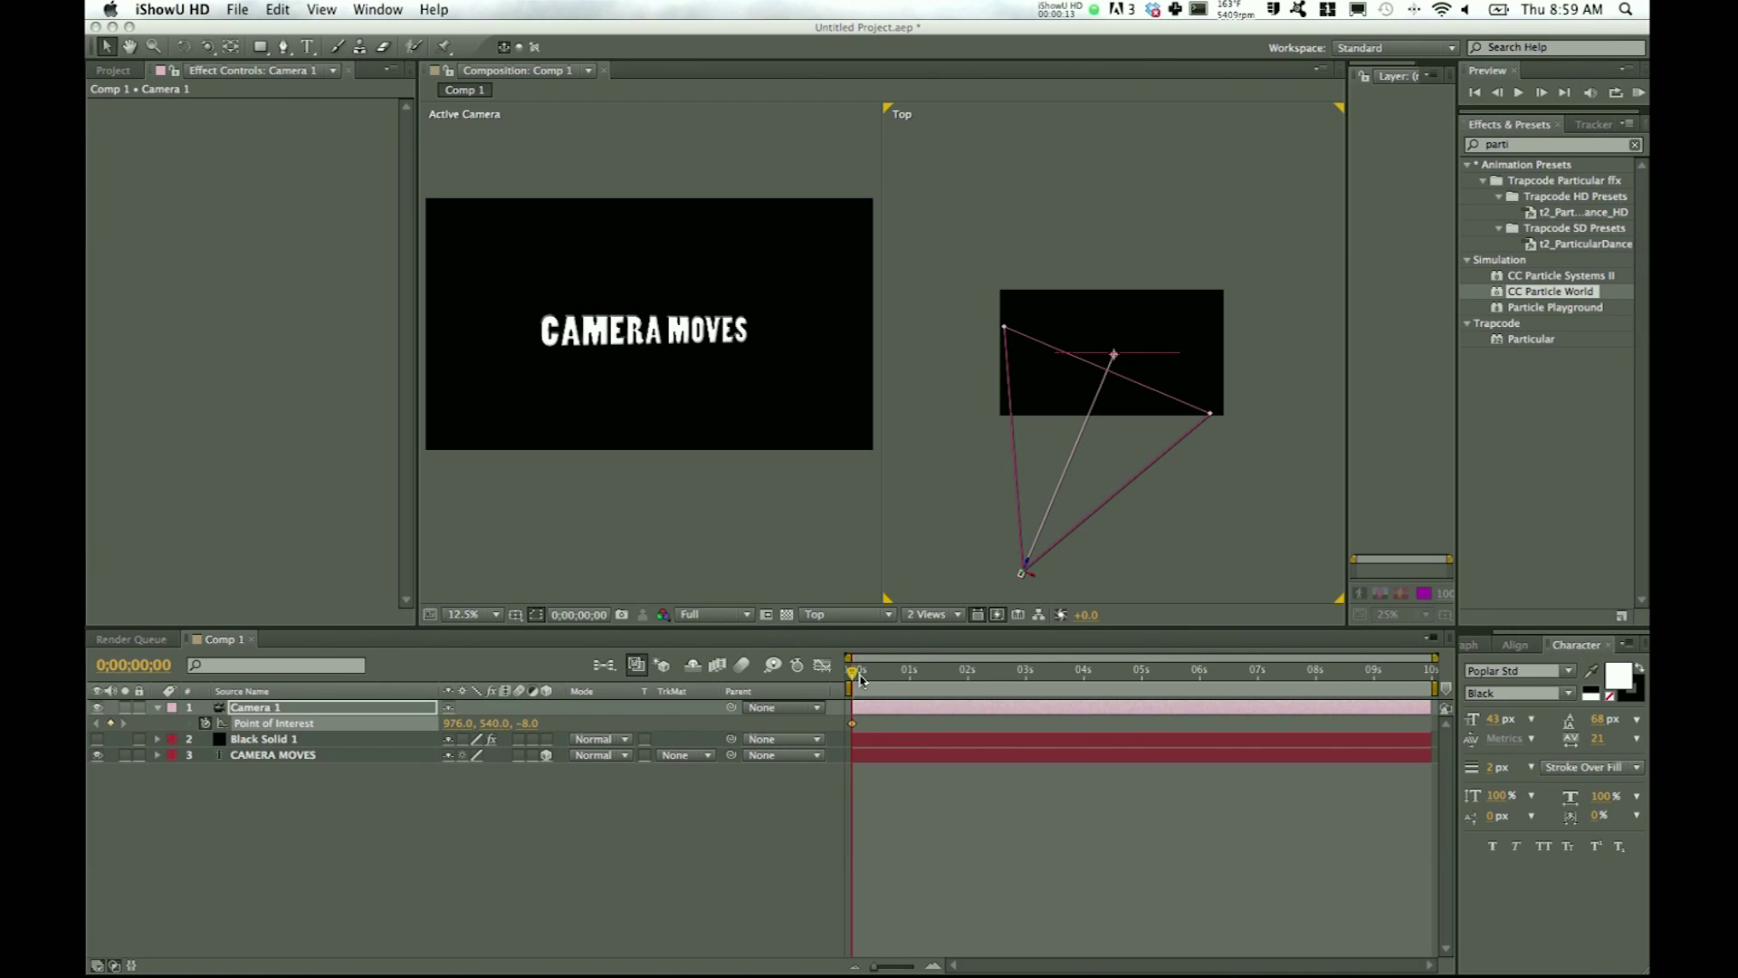
# Step: At about 0;00;01;29, swing the camera sideways, keying Position 1744.0, 540.0, -58.7
pyautogui.click(405, 712)
pyautogui.press('u')
pyautogui.press('u')
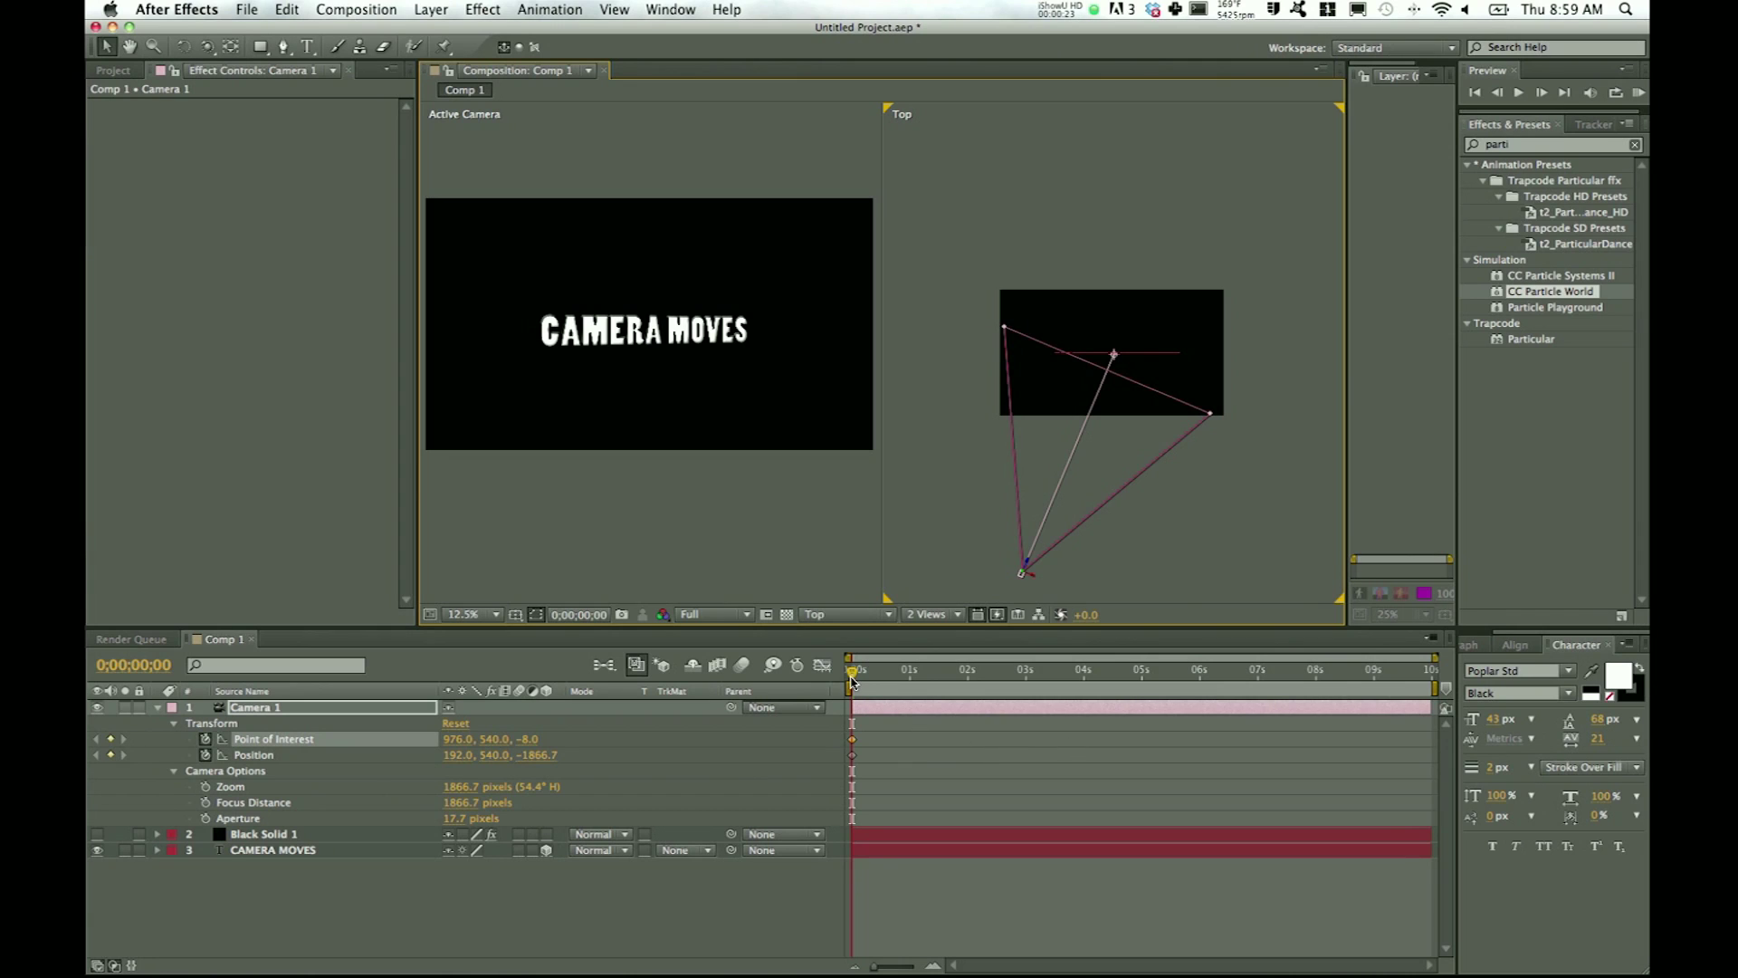
pyautogui.moveTo(851, 681); pyautogui.dragTo(966, 681)
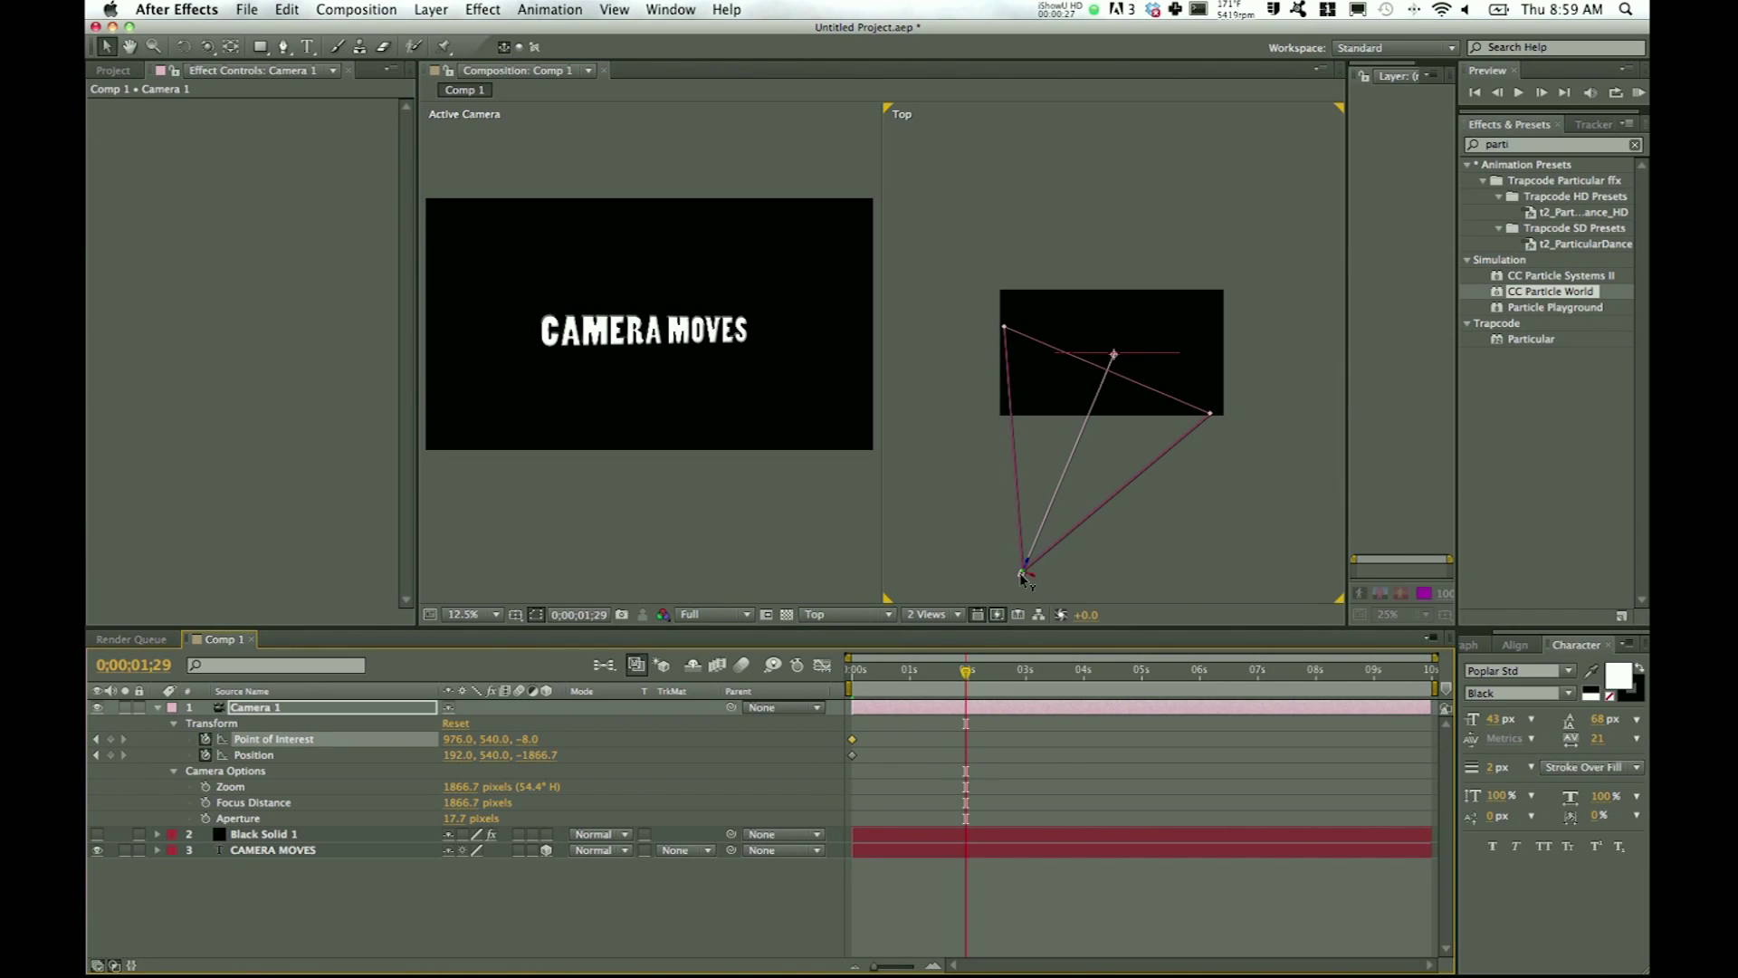
pyautogui.moveTo(1024, 573); pyautogui.dragTo(1204, 499)
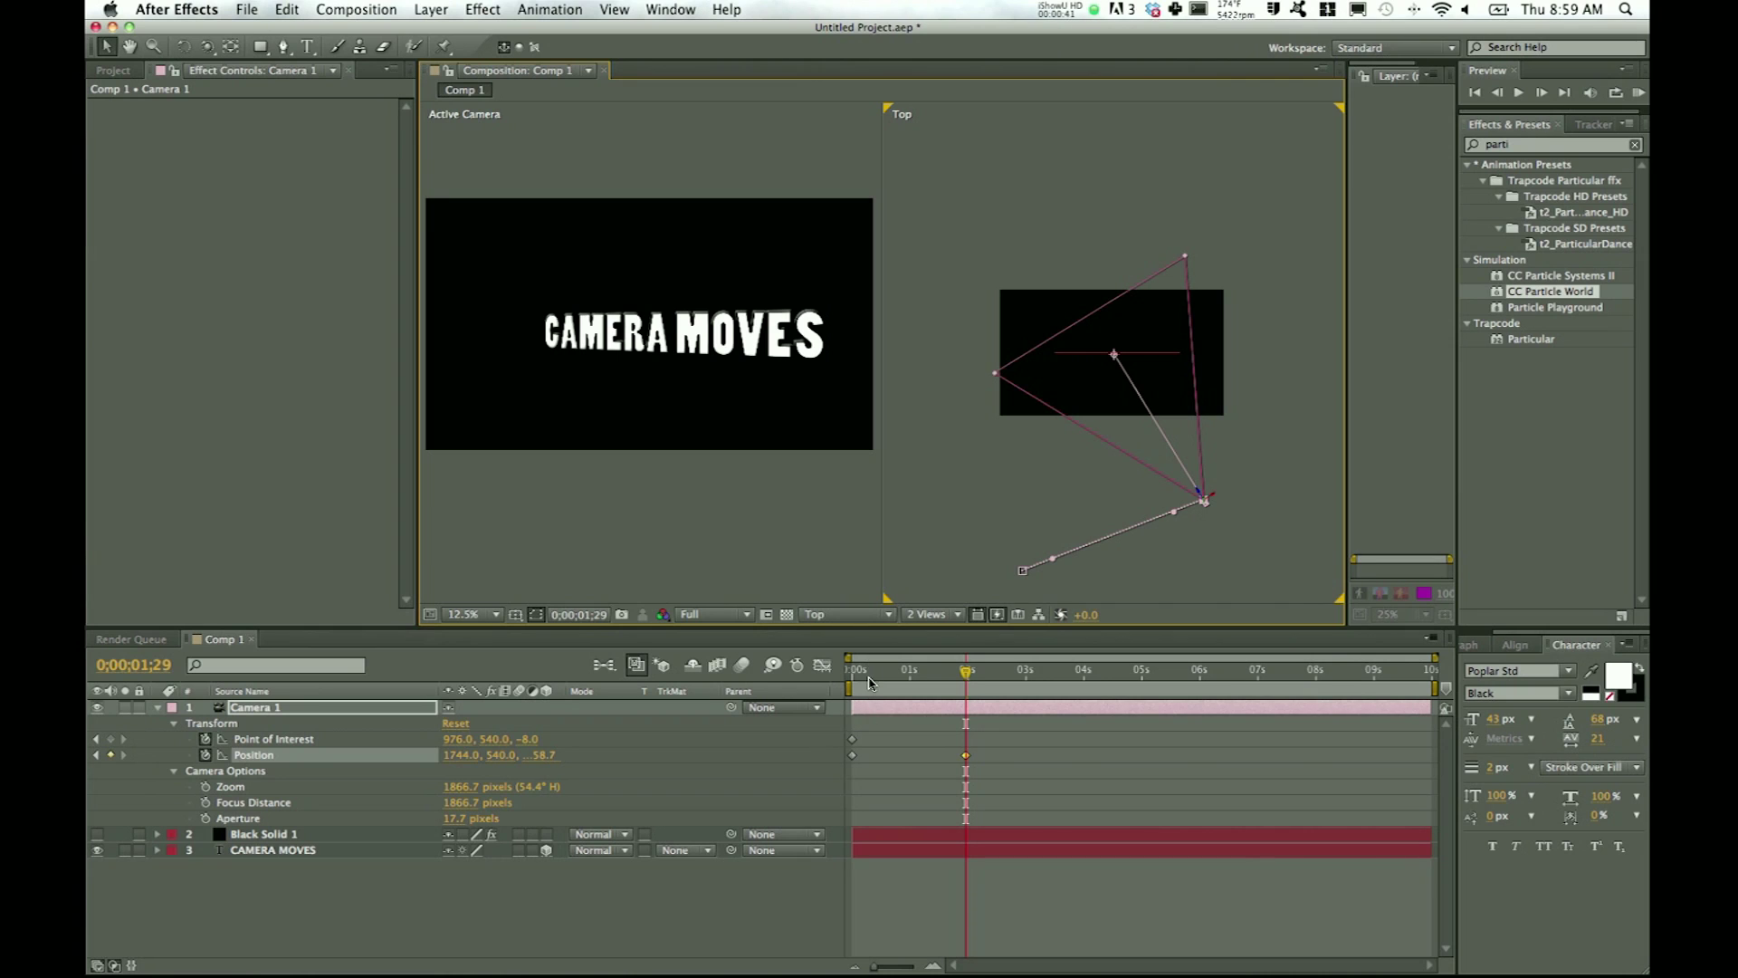
pyautogui.moveTo(869, 684); pyautogui.dragTo(962, 686)
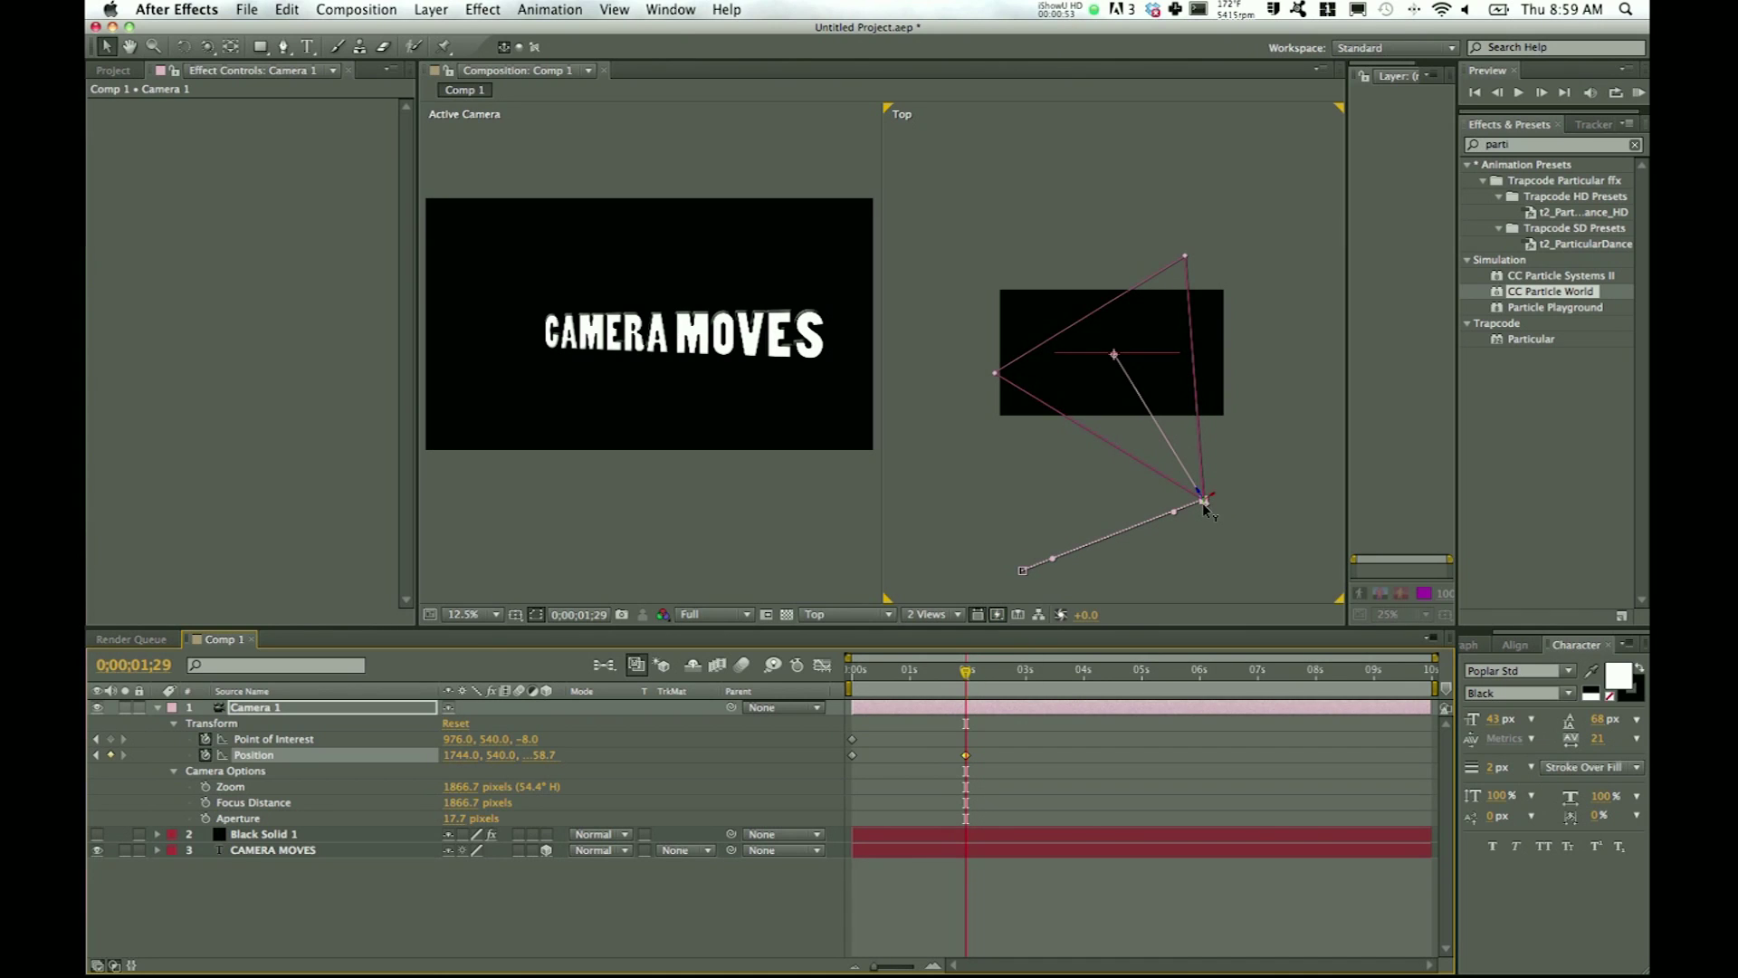
# Step: Reposition the camera around the text in the Top view, undoing one accidental move
pyautogui.moveTo(1205, 507); pyautogui.dragTo(1272, 457)
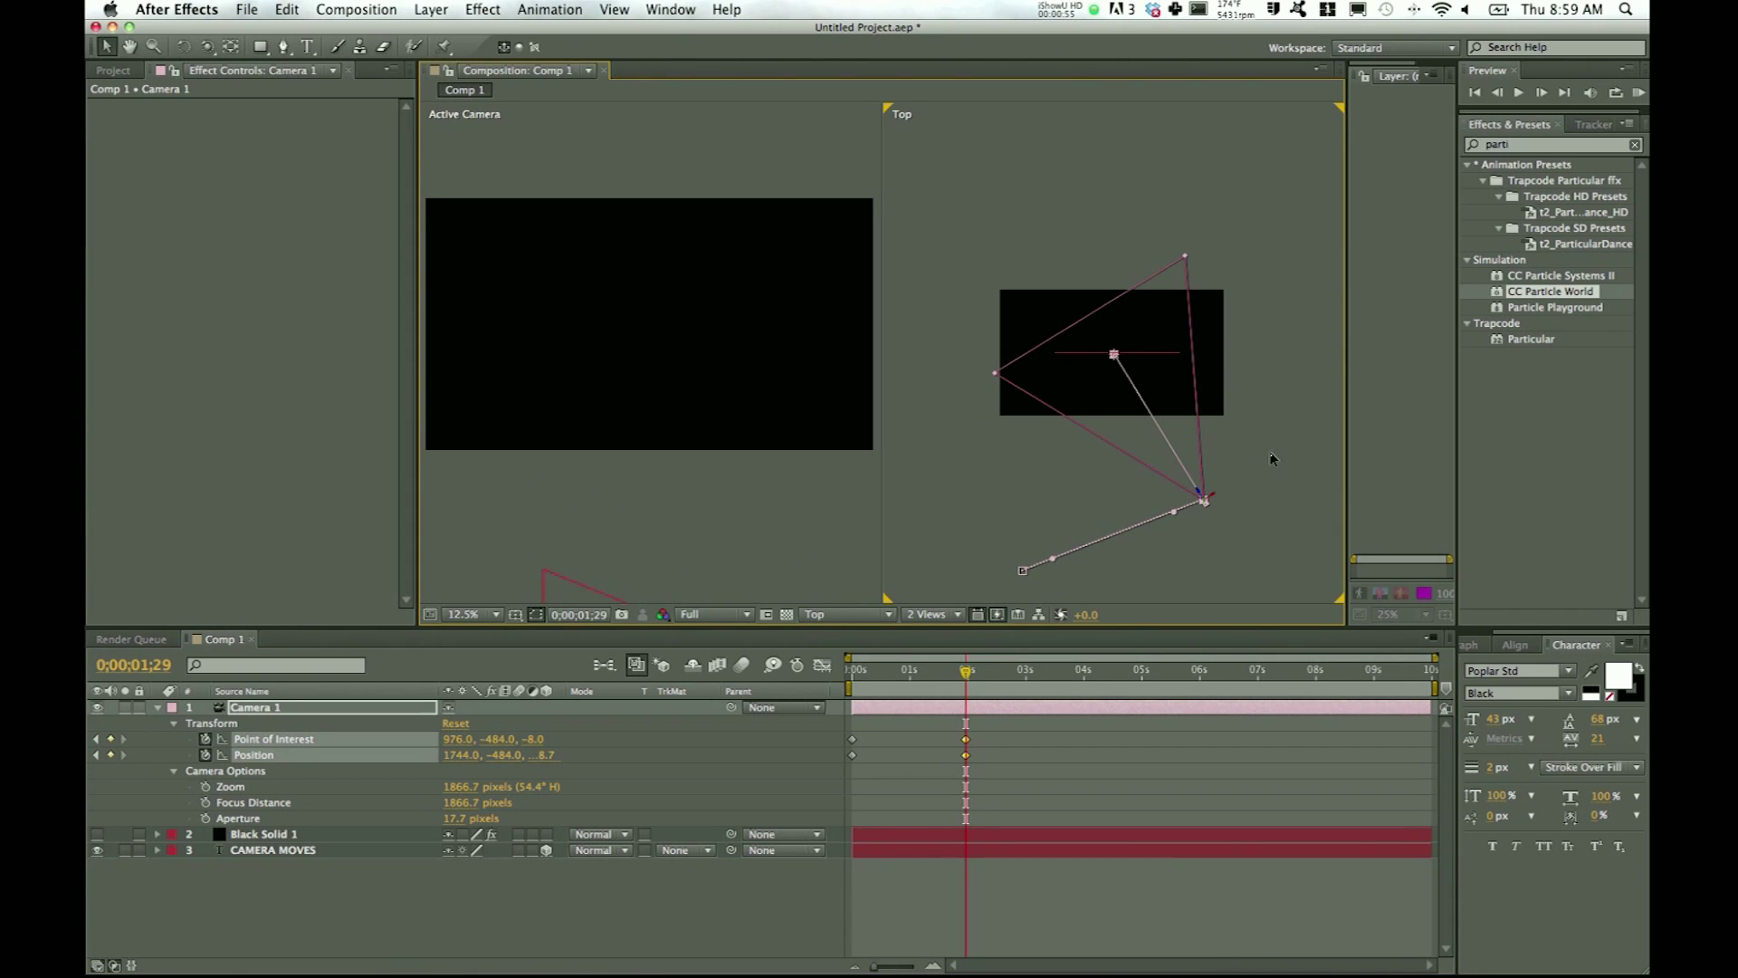
pyautogui.press('super+z')
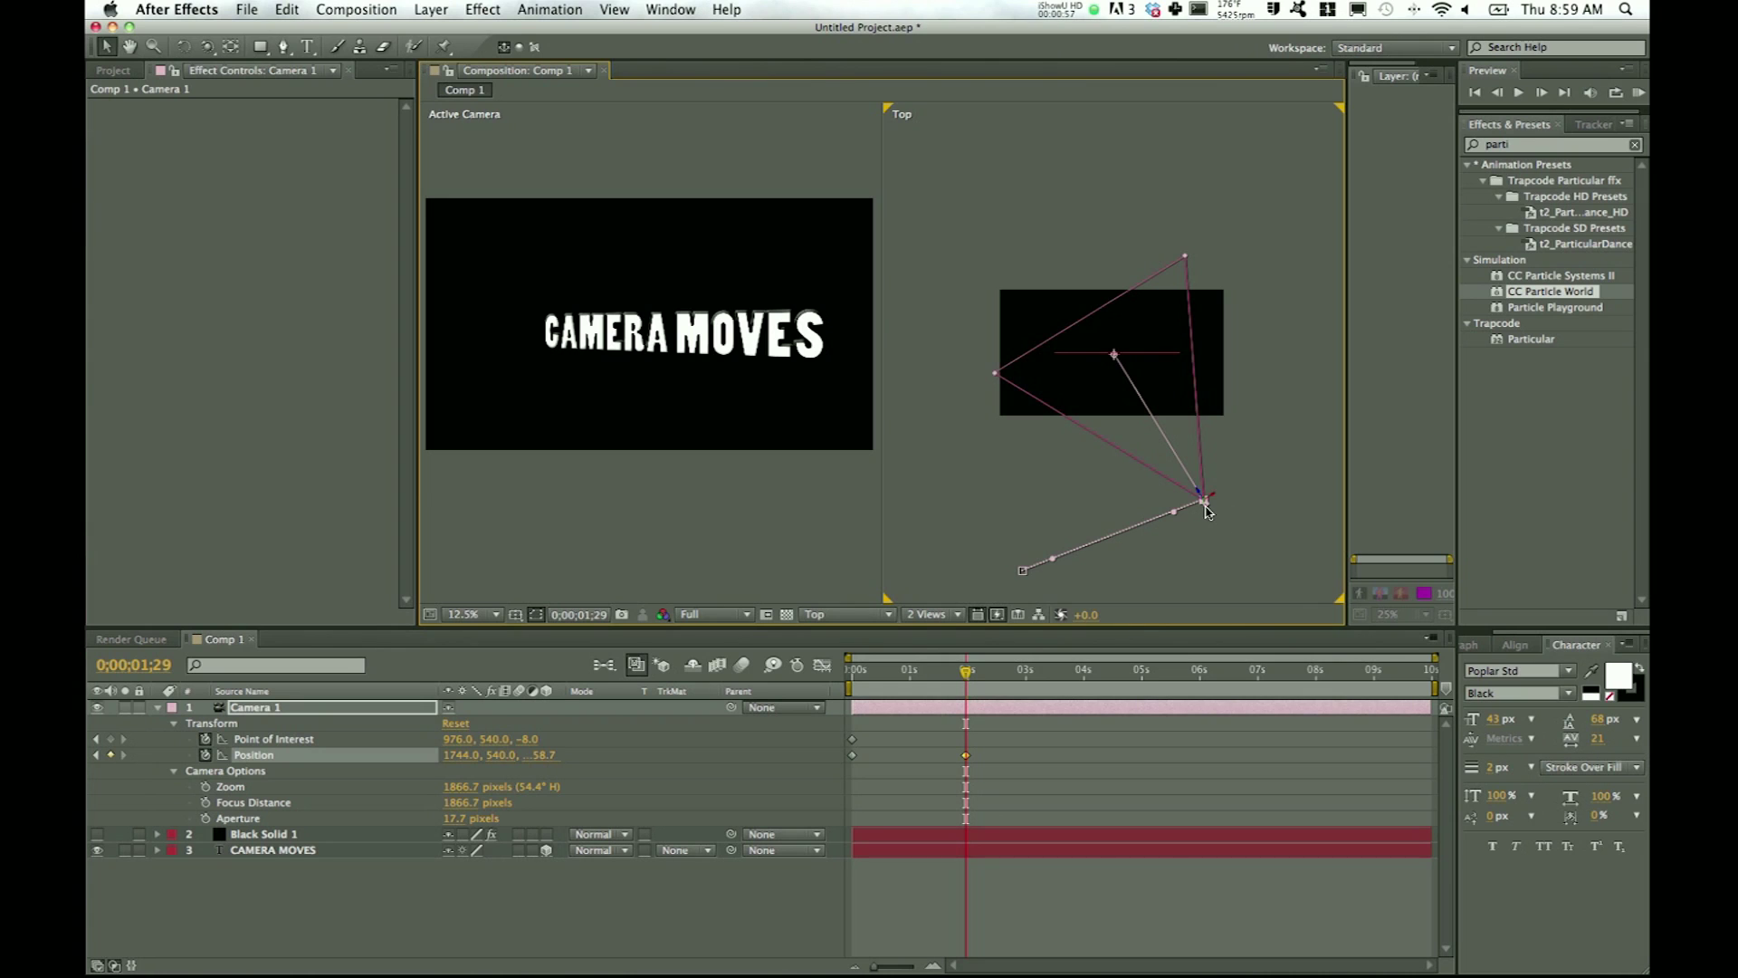
pyautogui.moveTo(1205, 502); pyautogui.dragTo(1285, 360)
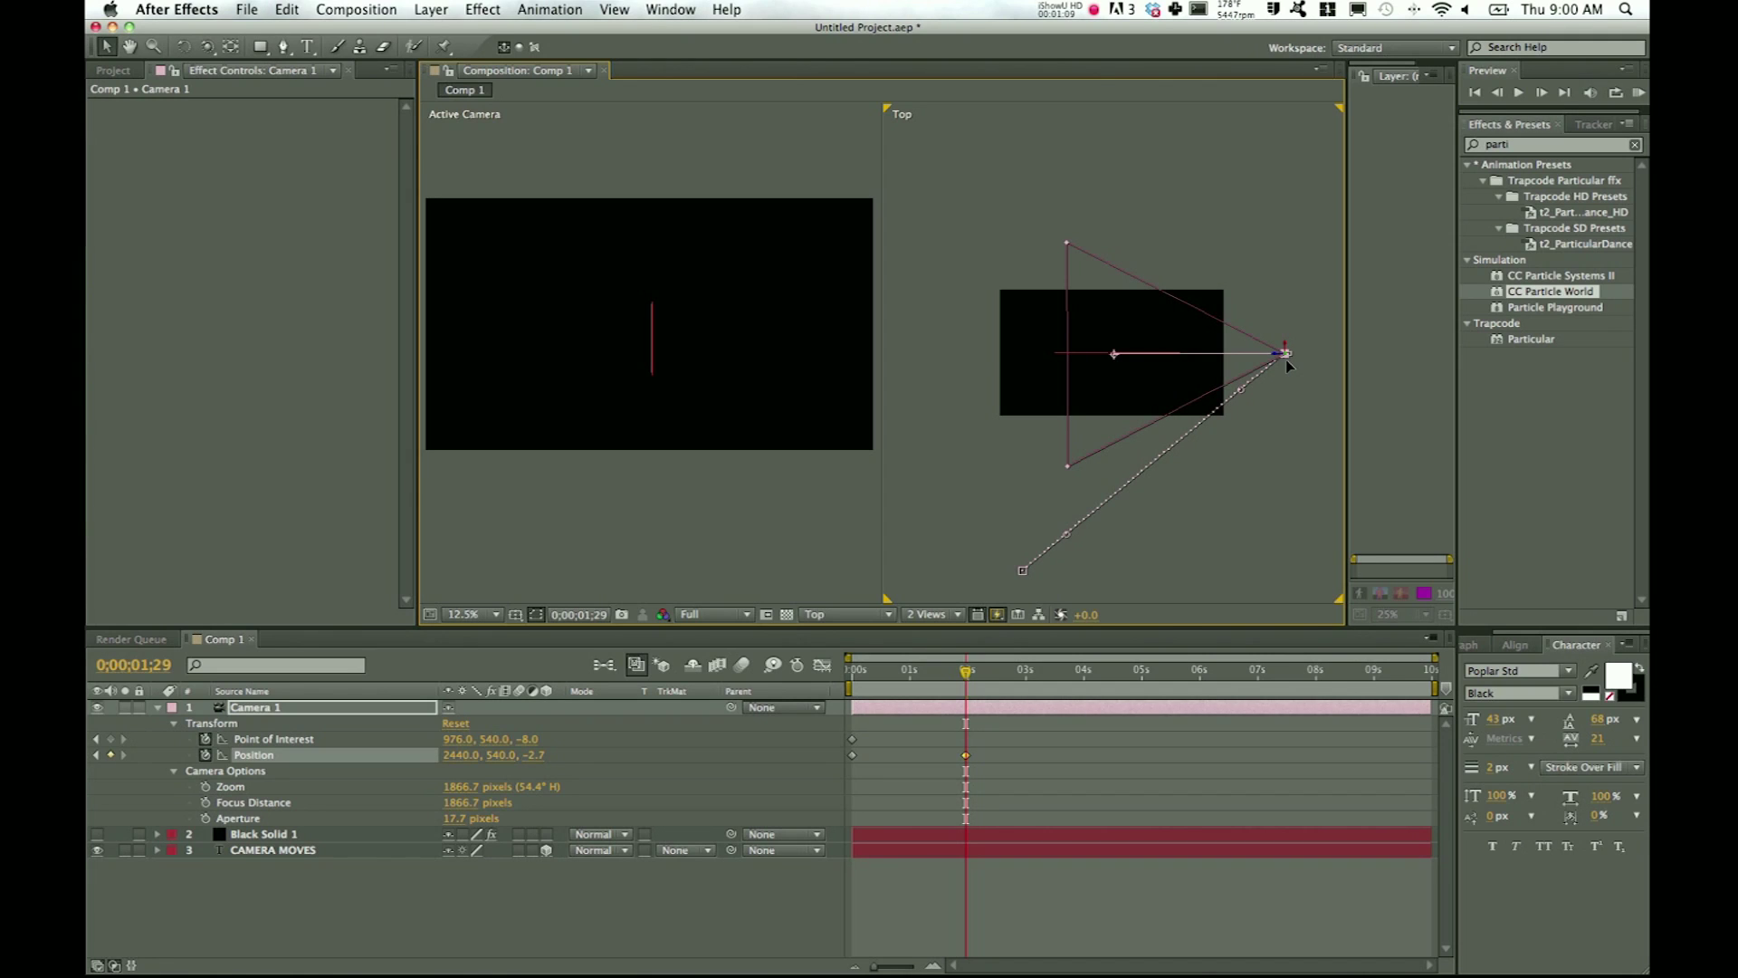
pyautogui.moveTo(1286, 360); pyautogui.dragTo(1207, 512)
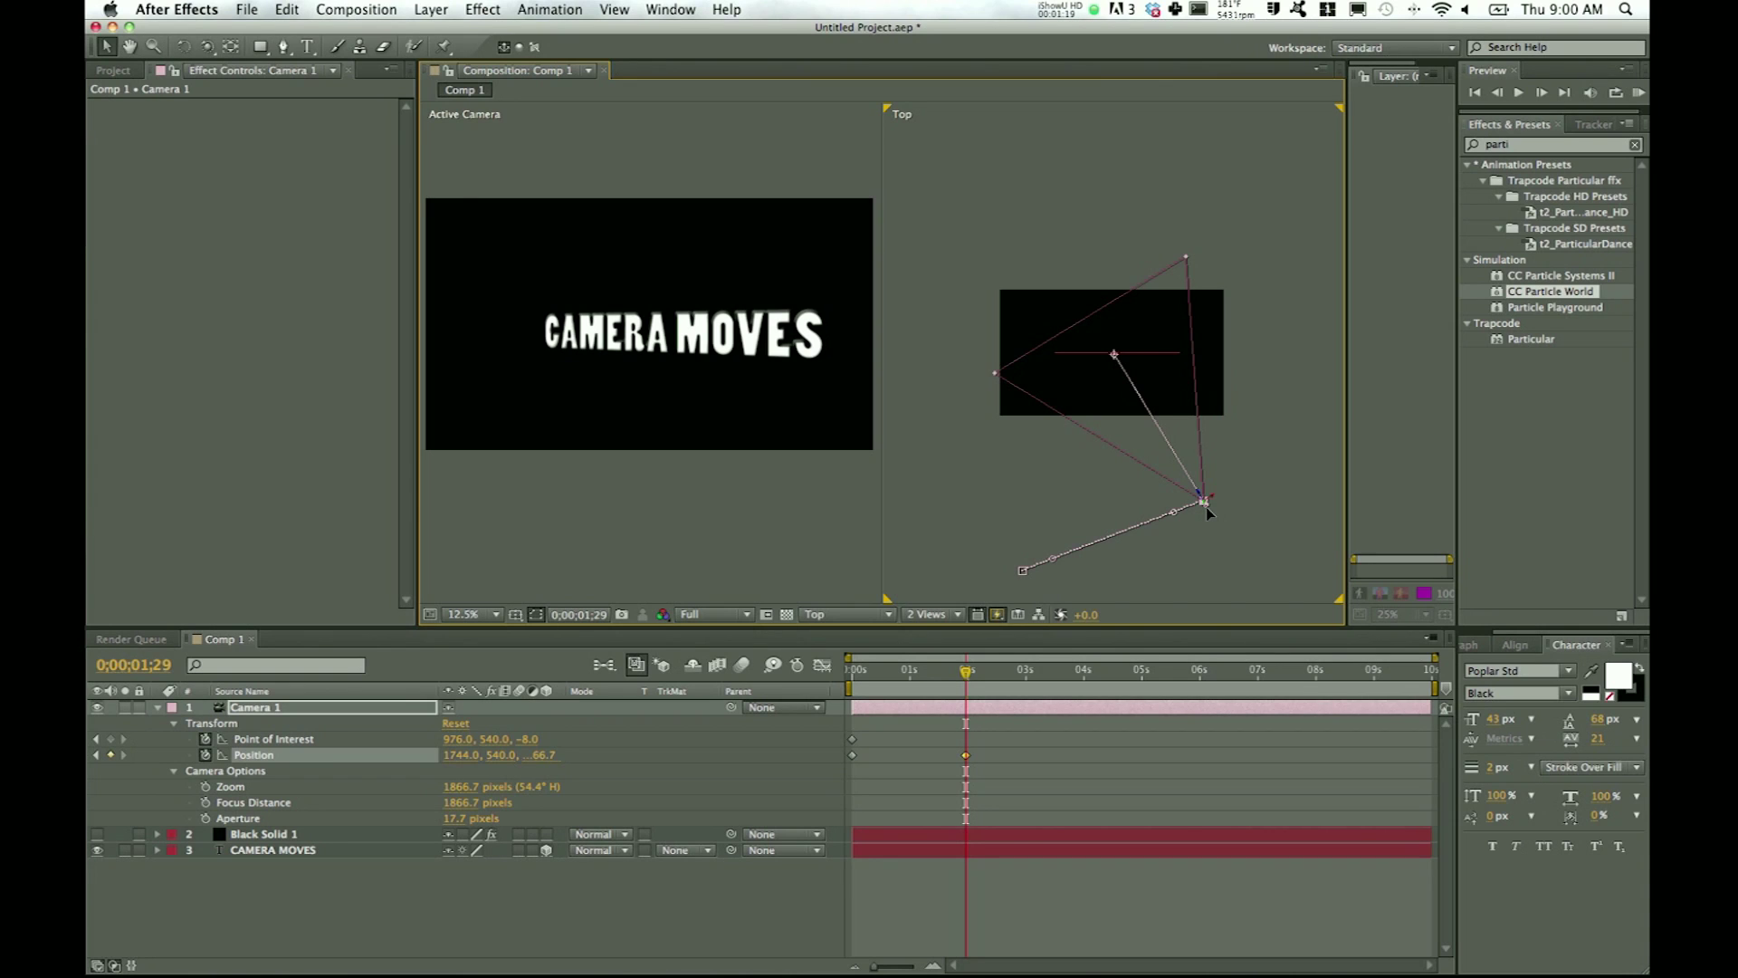
pyautogui.moveTo(1208, 513)
pyautogui.mouseDown()
pyautogui.moveTo(1234, 488)
pyautogui.moveTo(1268, 357)
pyautogui.moveTo(1214, 525)
pyautogui.mouseUp()
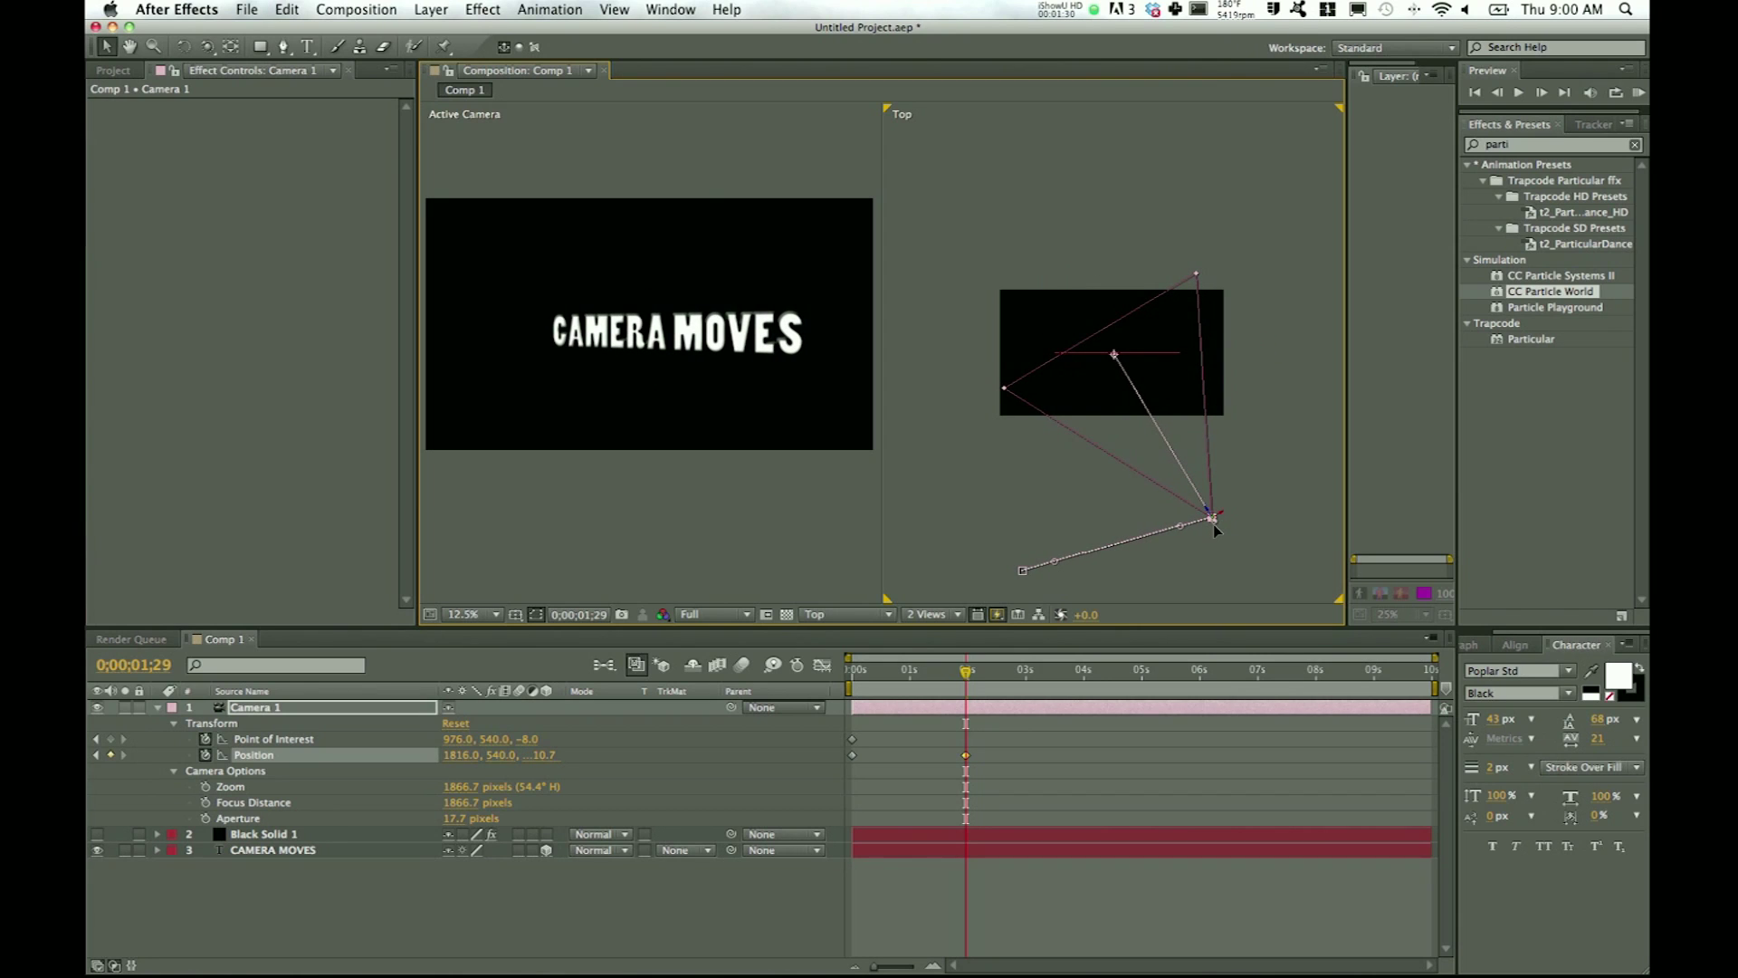
# Step: Orbit the camera with the Unified Camera Tool in the Active Camera view
pyautogui.click(207, 47)
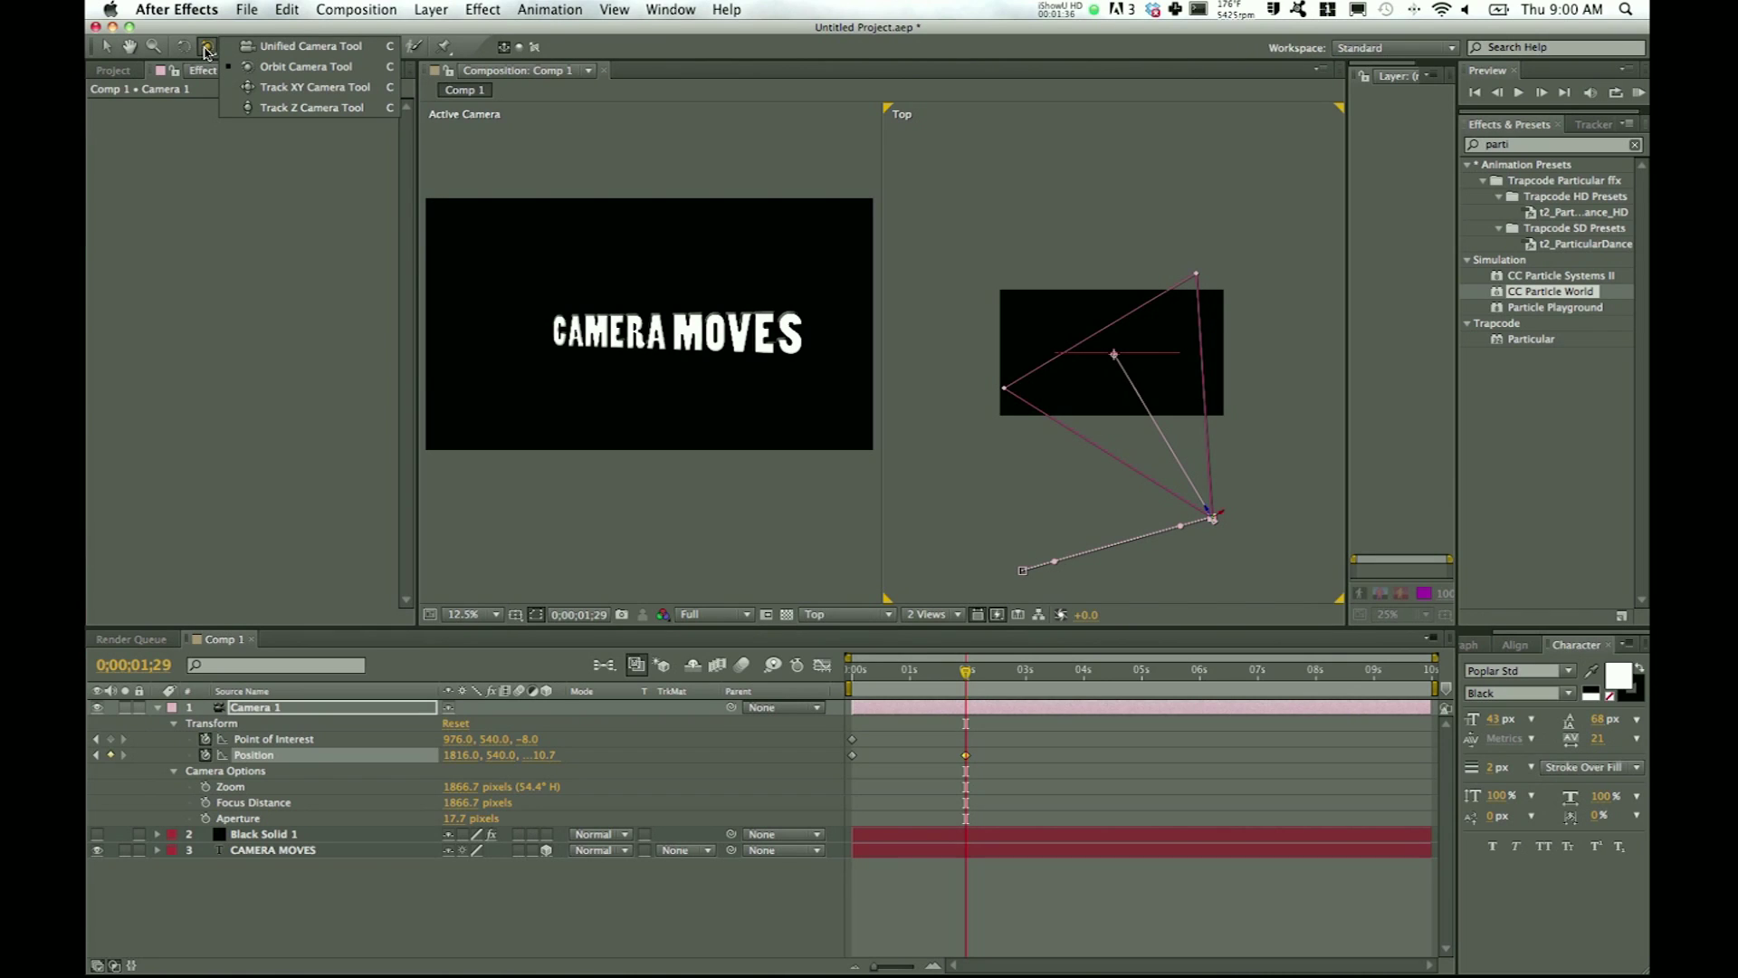
pyautogui.click(263, 46)
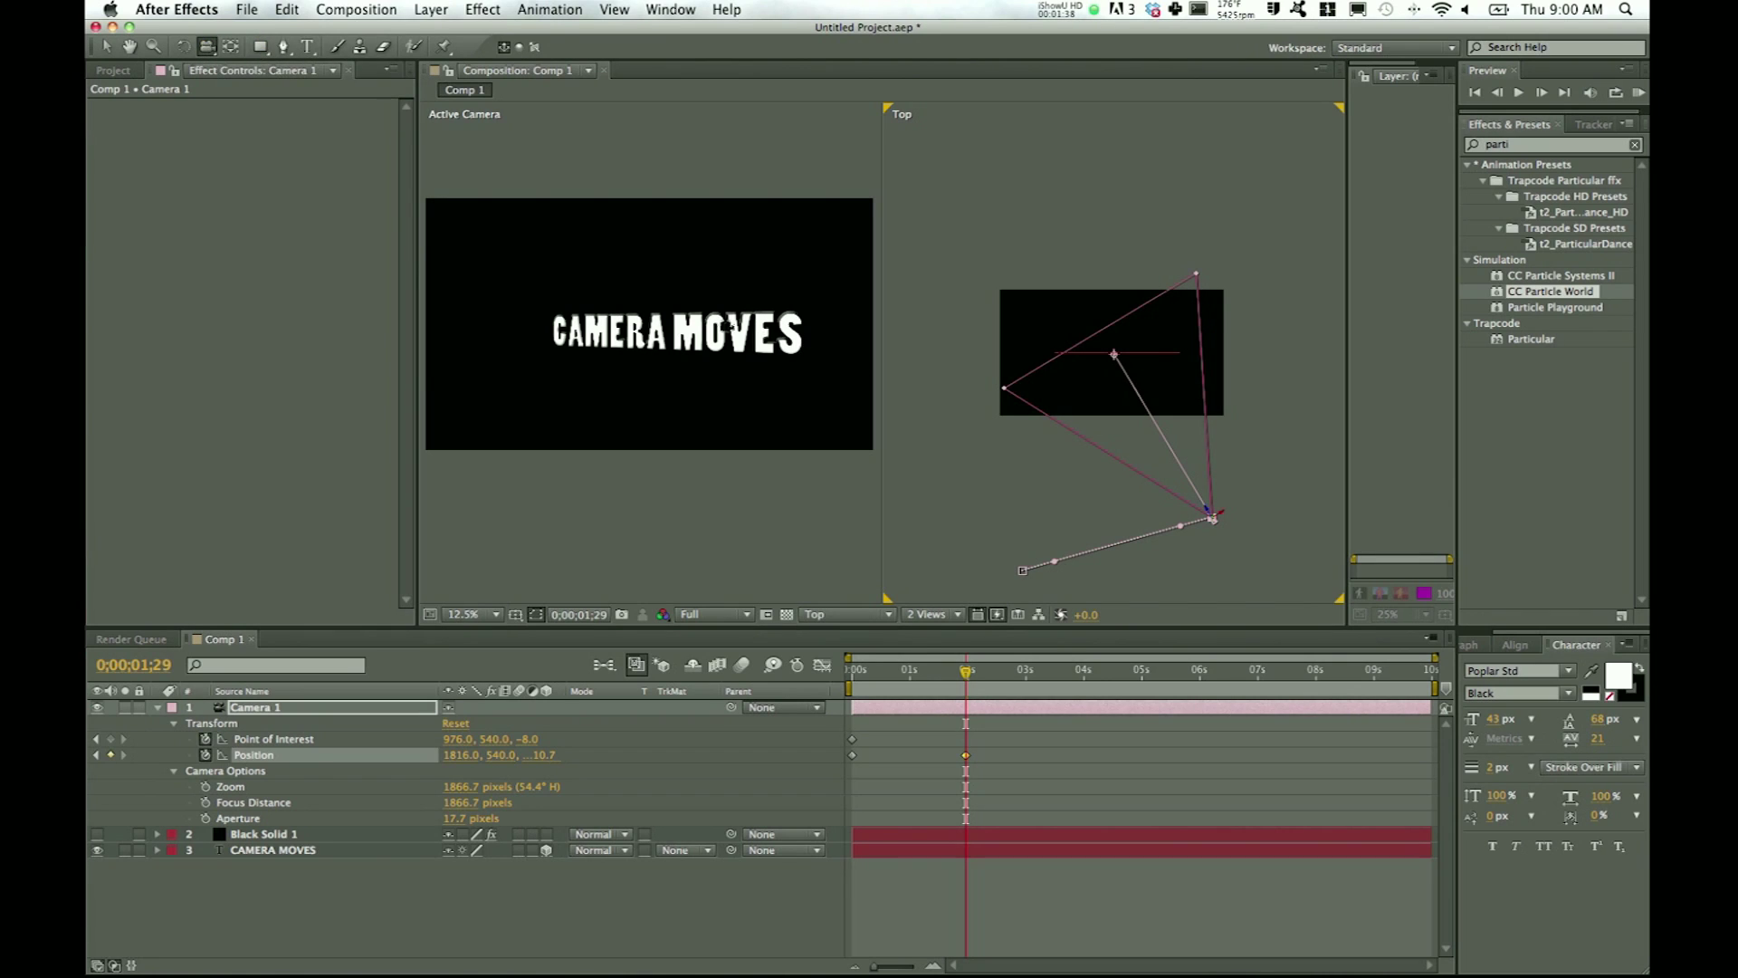
pyautogui.moveTo(686, 336)
pyautogui.mouseDown()
pyautogui.moveTo(772, 334)
pyautogui.moveTo(715, 390)
pyautogui.moveTo(704, 350)
pyautogui.mouseUp()
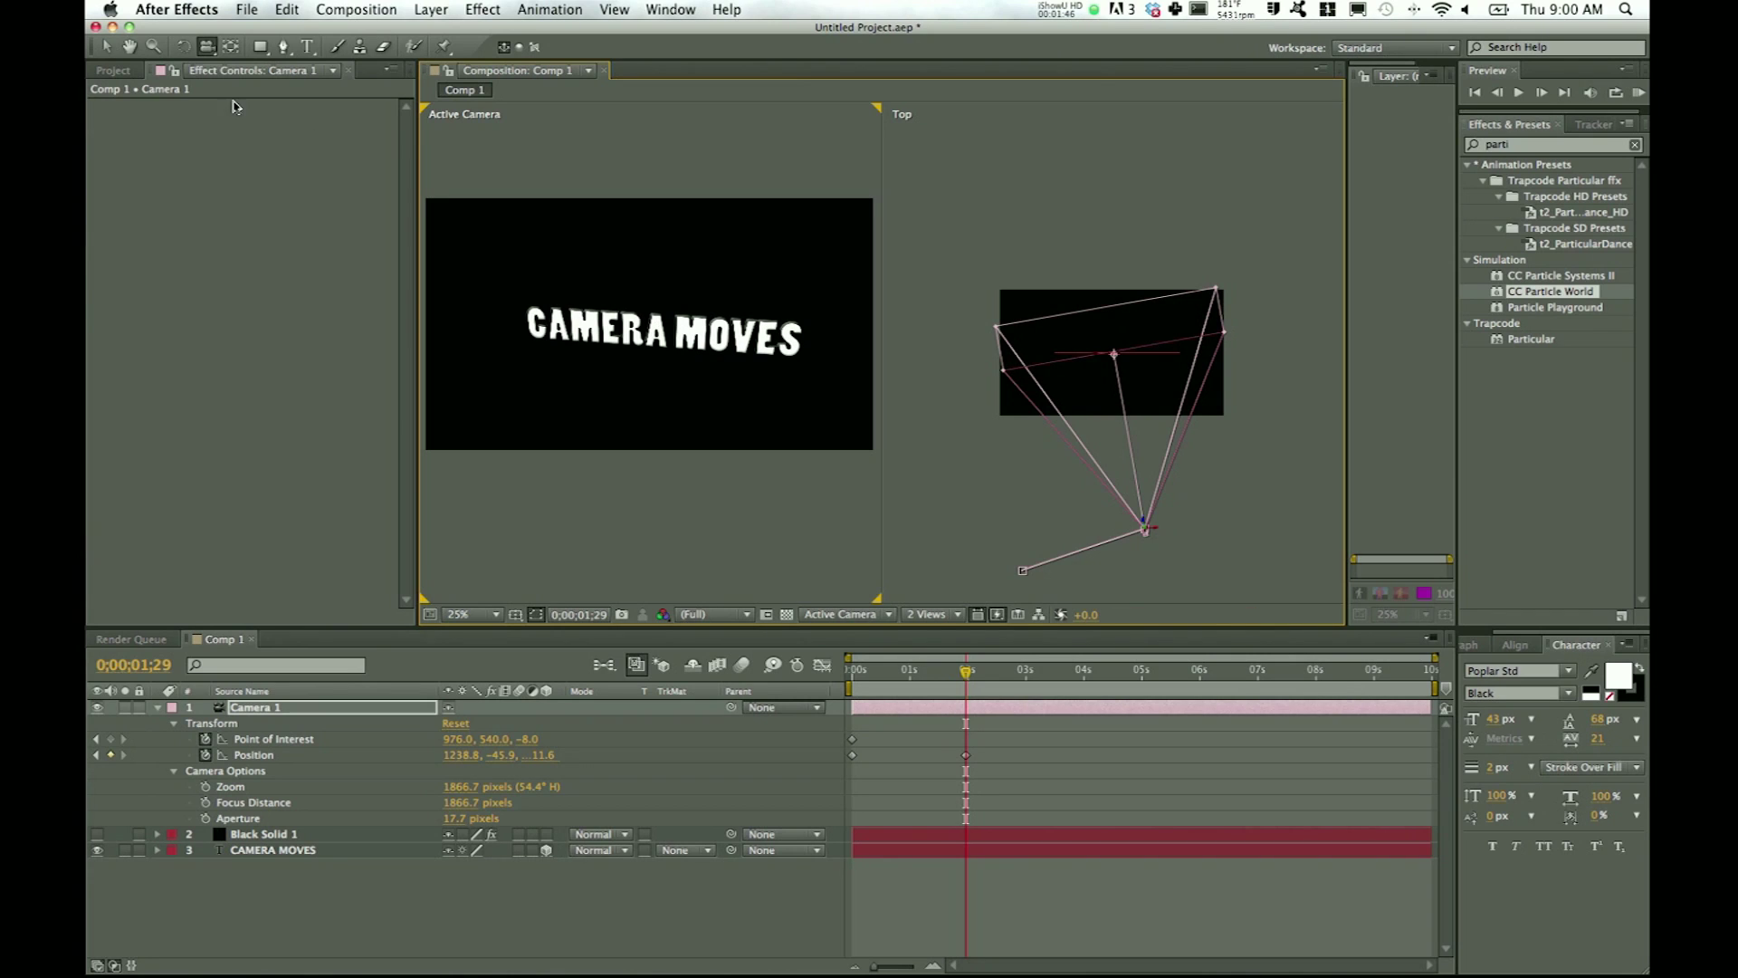
# Step: Orbit the camera around the text, ending at Position 1548.9, 852.0, viewed from below
pyautogui.click(207, 46)
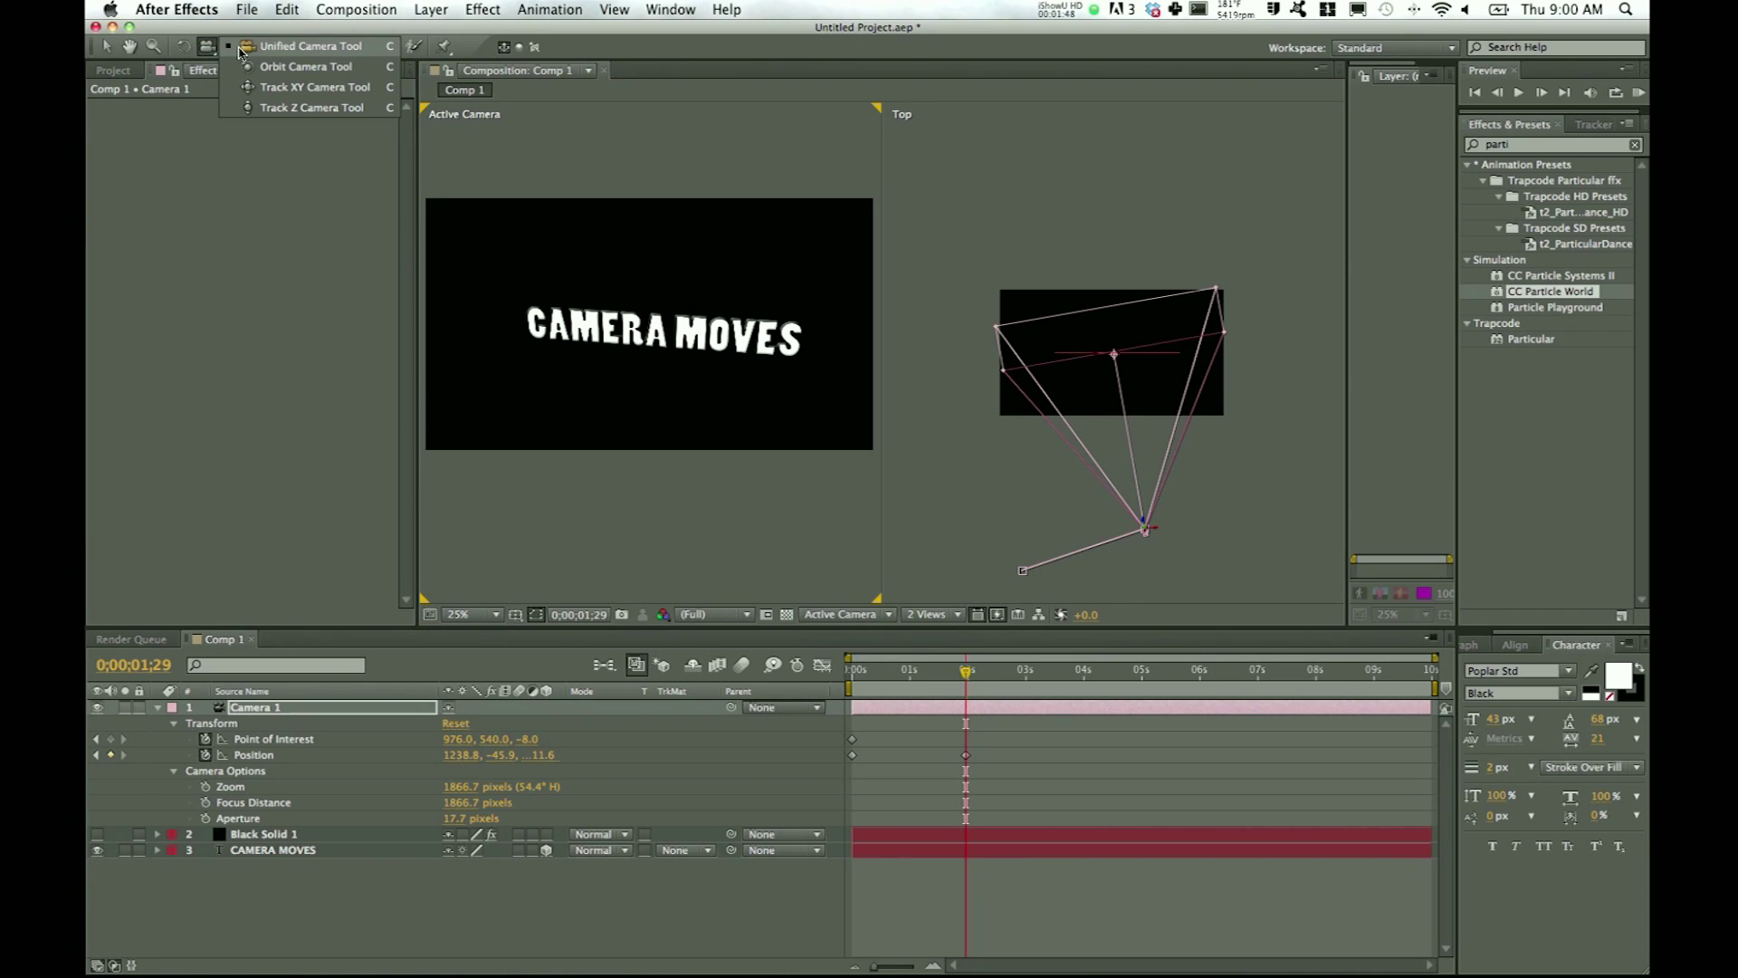
pyautogui.click(243, 67)
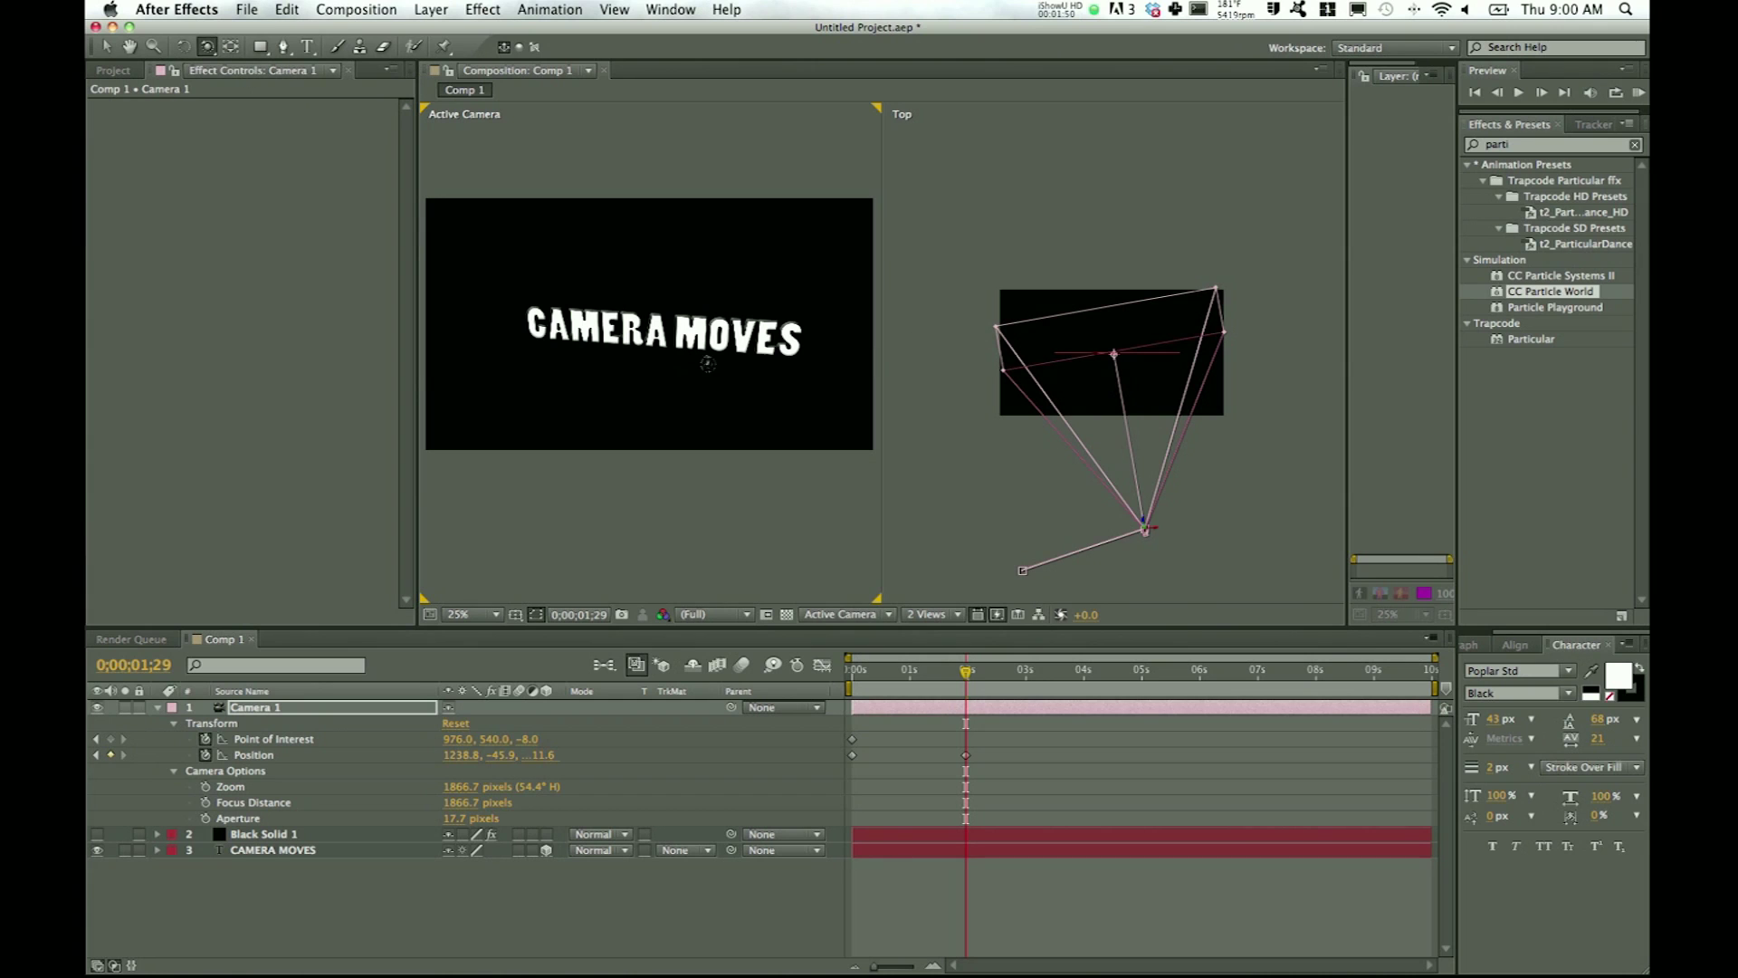
pyautogui.moveTo(665, 356)
pyautogui.mouseDown()
pyautogui.moveTo(653, 294)
pyautogui.moveTo(688, 362)
pyautogui.moveTo(707, 272)
pyautogui.moveTo(634, 317)
pyautogui.moveTo(579, 276)
pyautogui.moveTo(616, 272)
pyautogui.moveTo(634, 358)
pyautogui.moveTo(577, 294)
pyautogui.moveTo(619, 297)
pyautogui.moveTo(632, 363)
pyautogui.mouseUp()
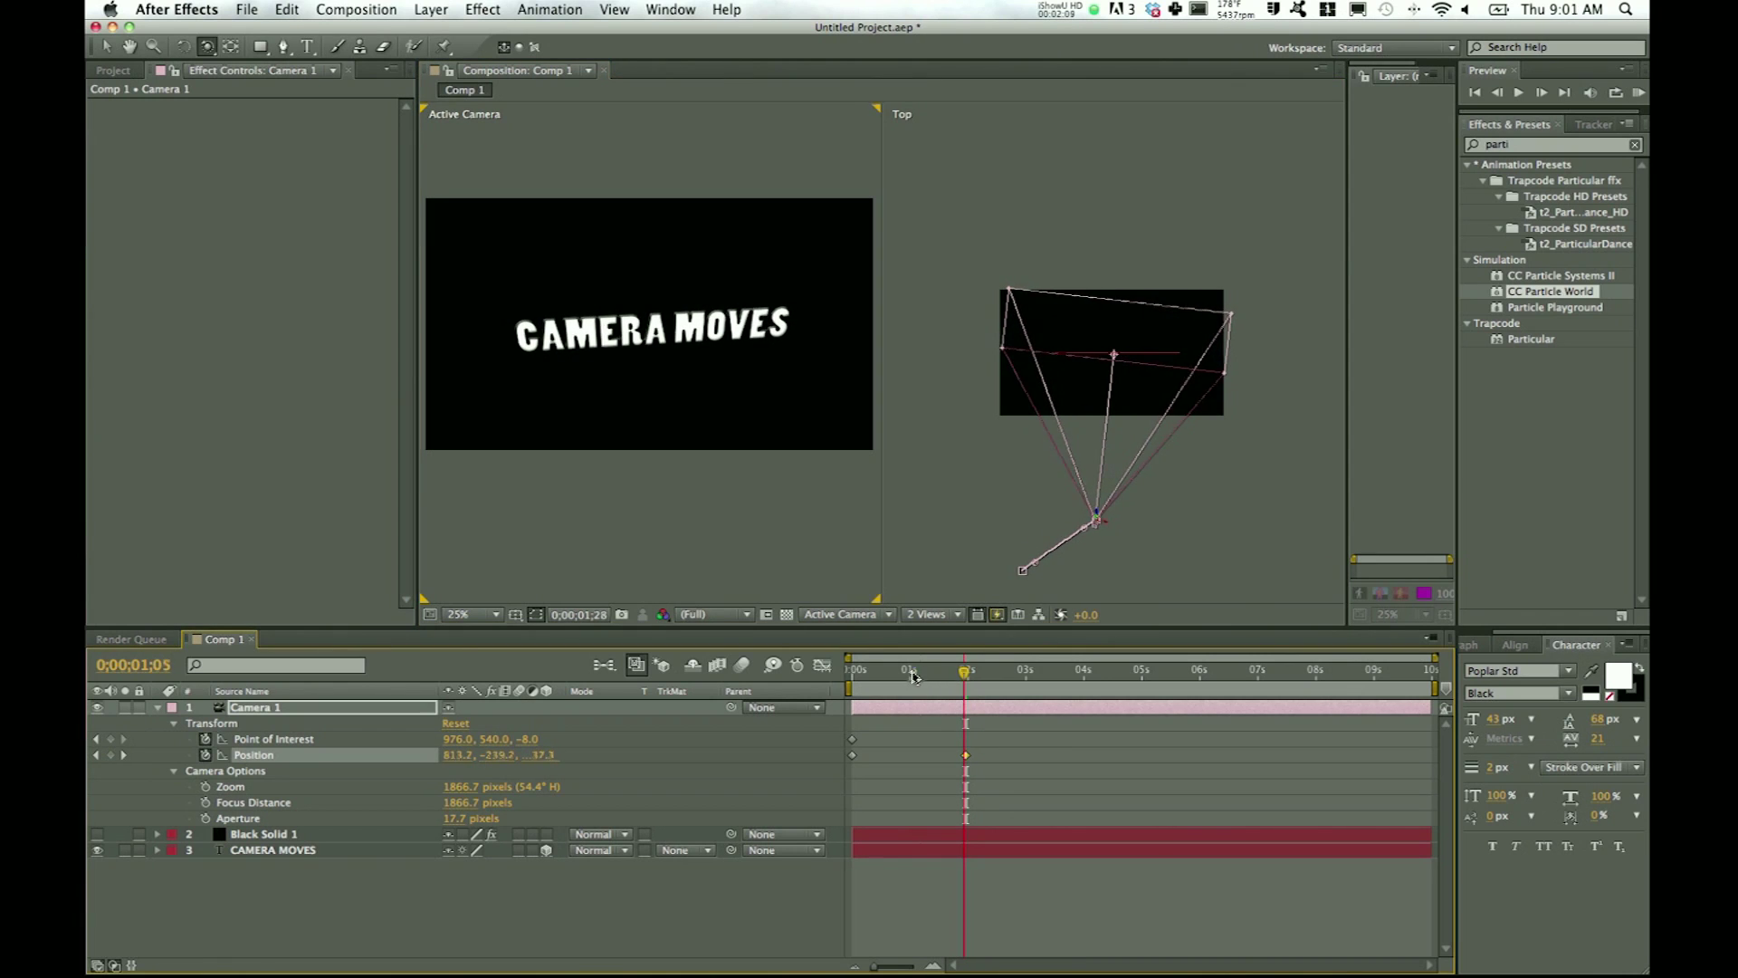
pyautogui.moveTo(915, 677); pyautogui.dragTo(963, 679)
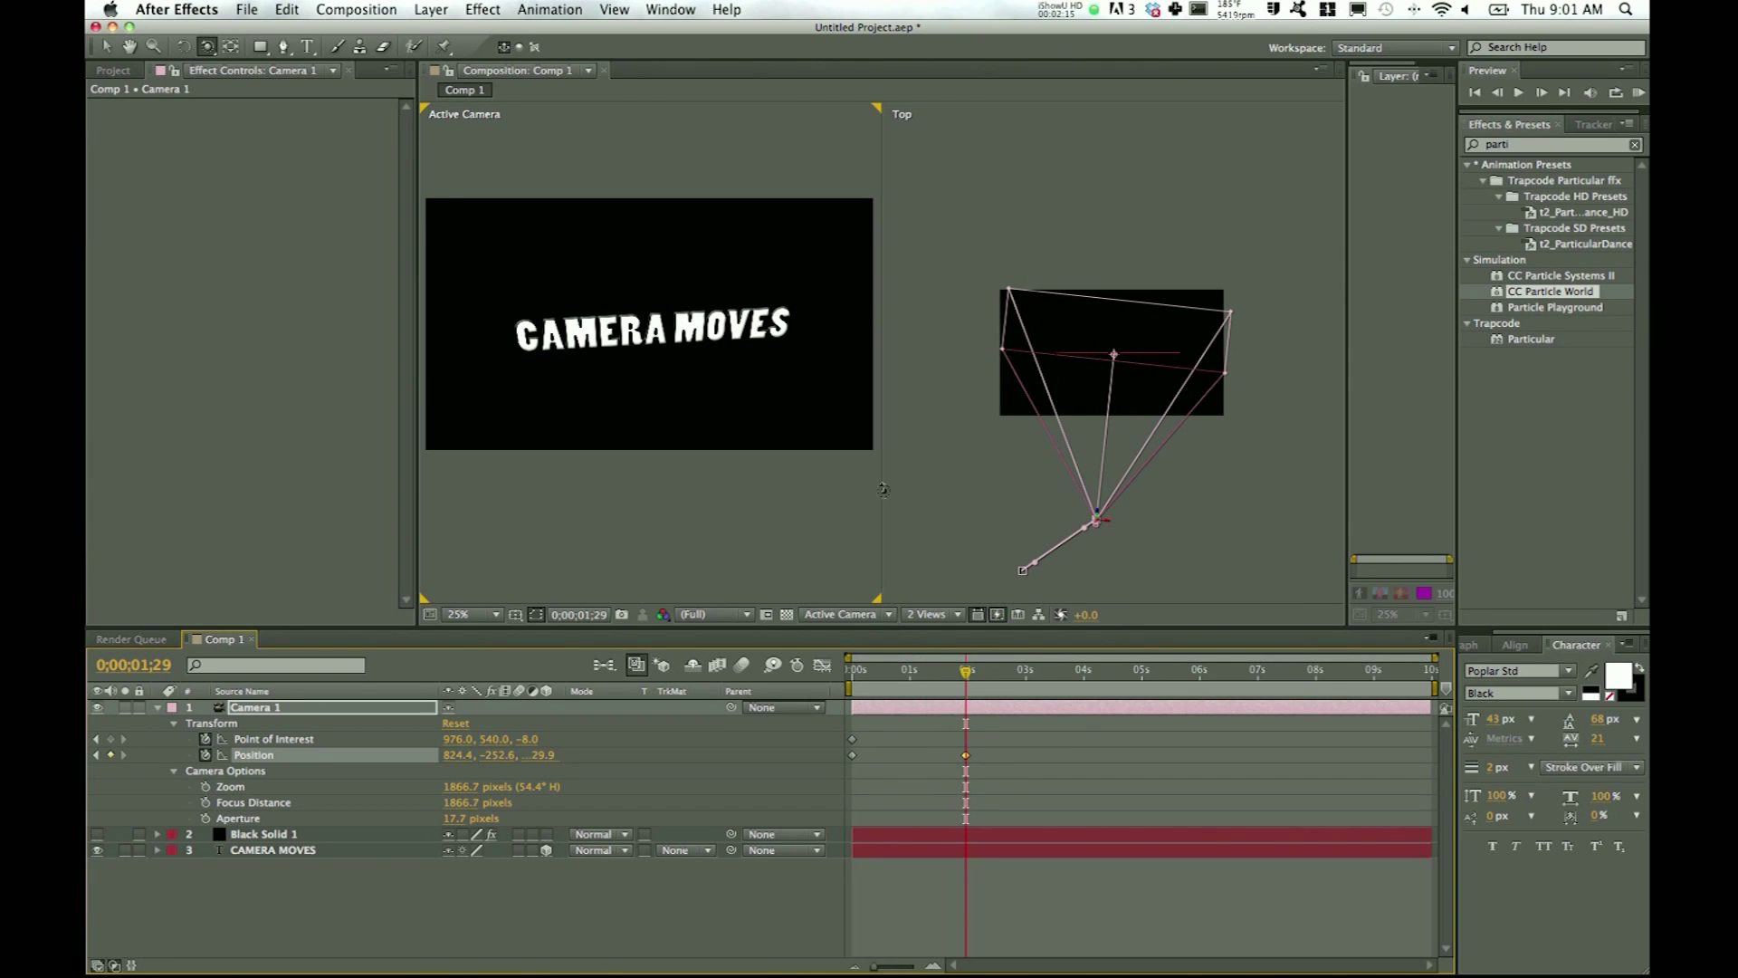
pyautogui.moveTo(610, 367); pyautogui.dragTo(766, 382)
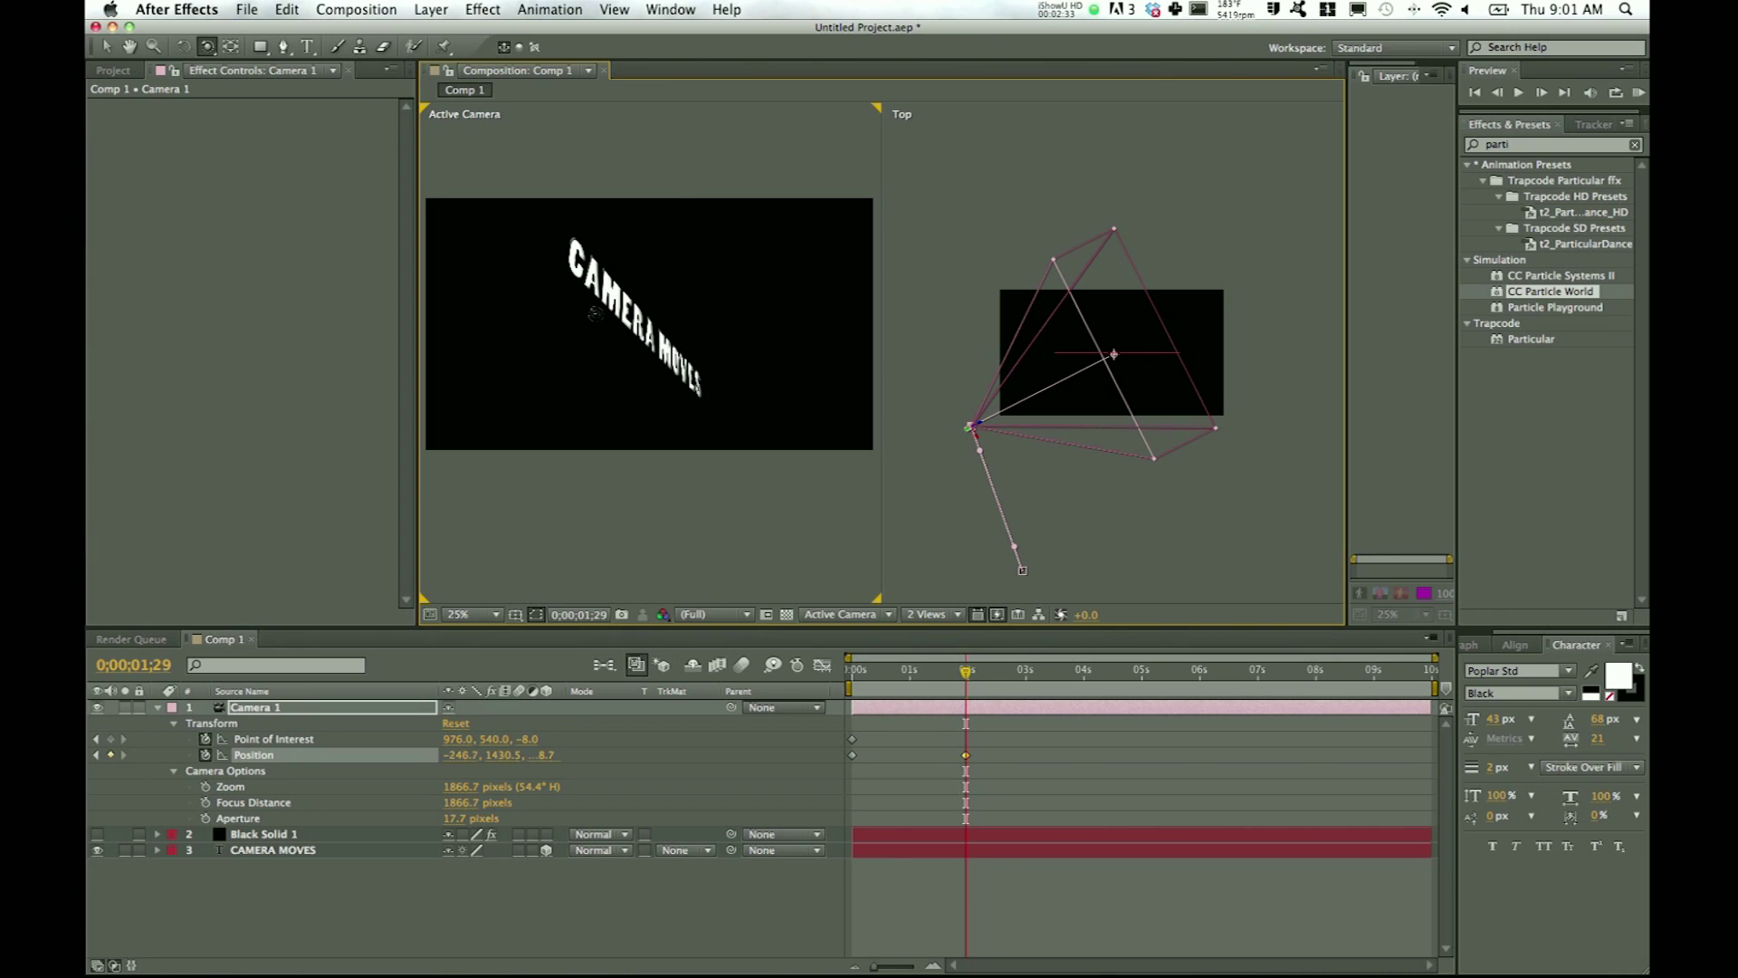
pyautogui.moveTo(669, 336); pyautogui.dragTo(516, 310)
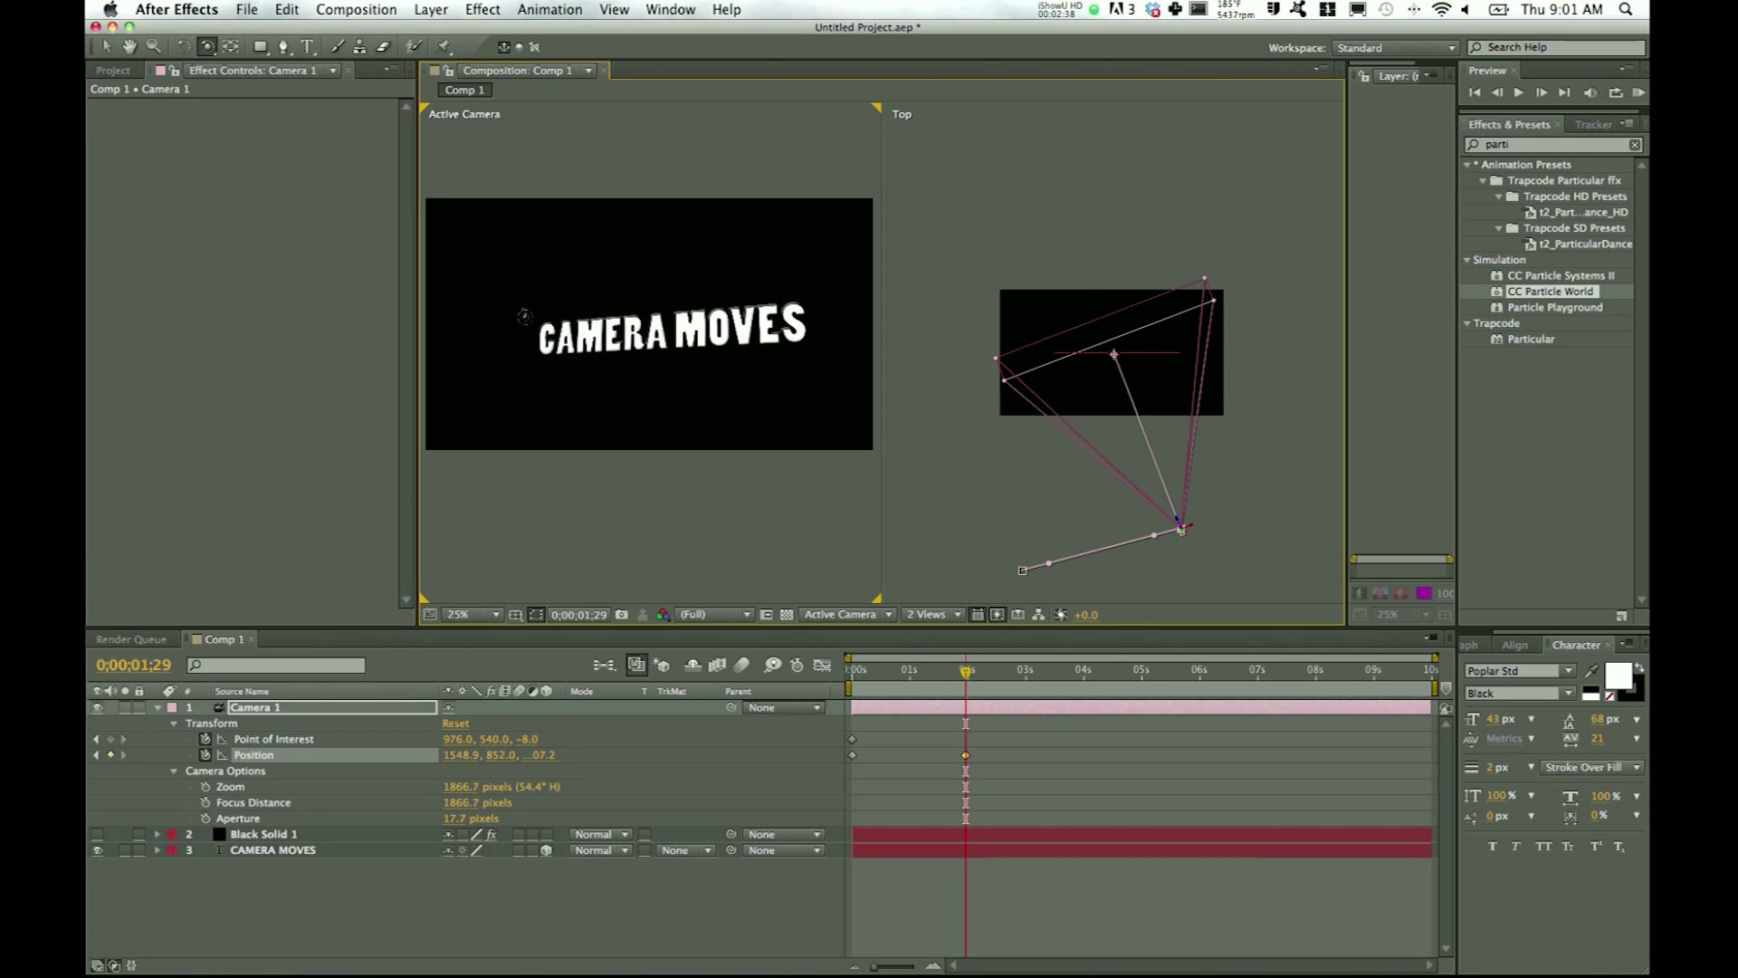
pyautogui.click(207, 46)
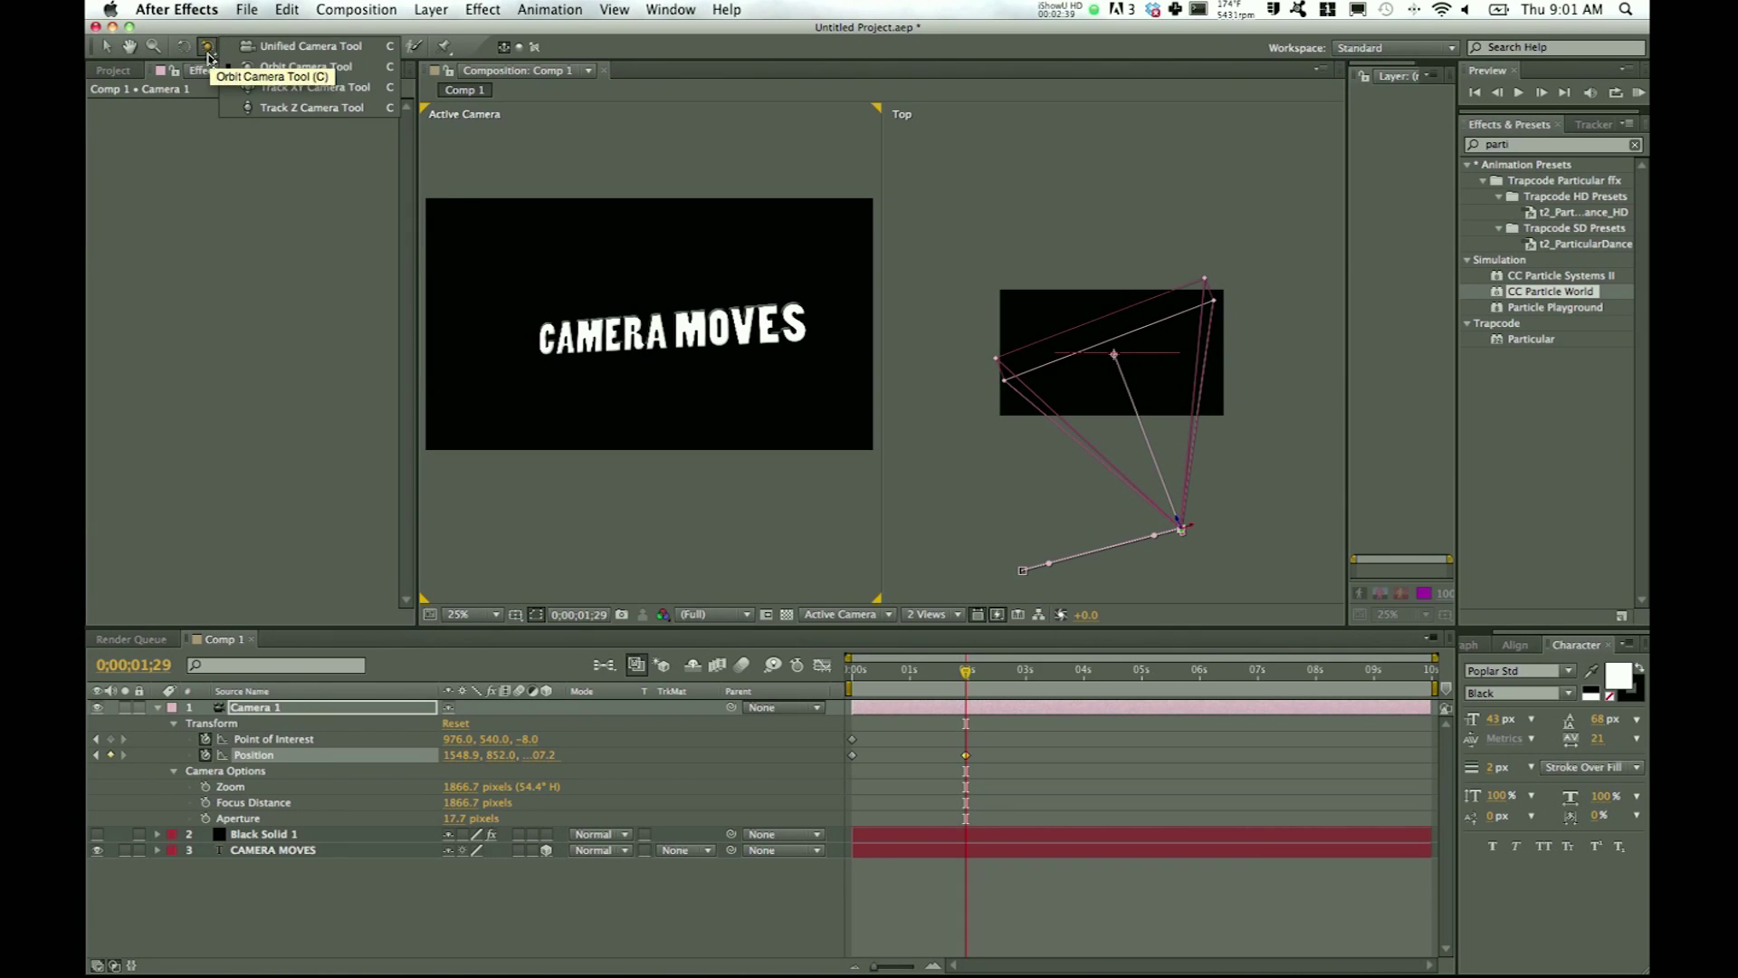
# Step: Pan the camera sideways with Track XY, then re-aim it at the text centre (973.5, 543.9, -8.2)
pyautogui.click(279, 88)
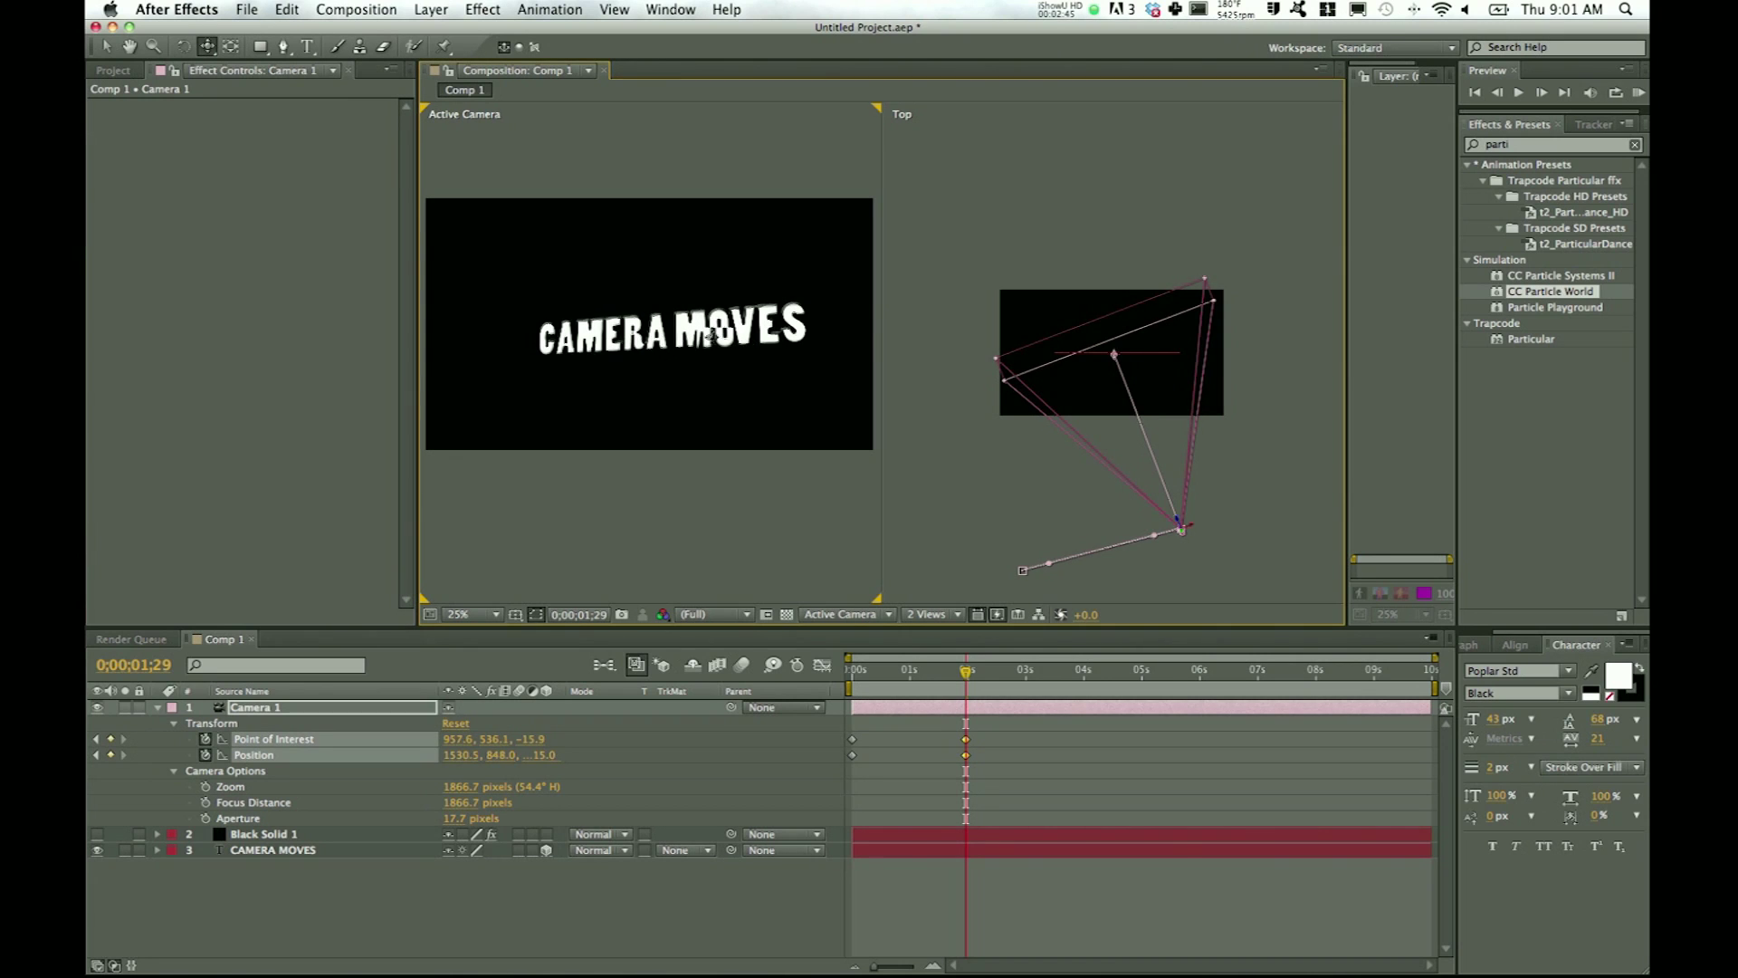
pyautogui.moveTo(602, 337); pyautogui.dragTo(463, 328)
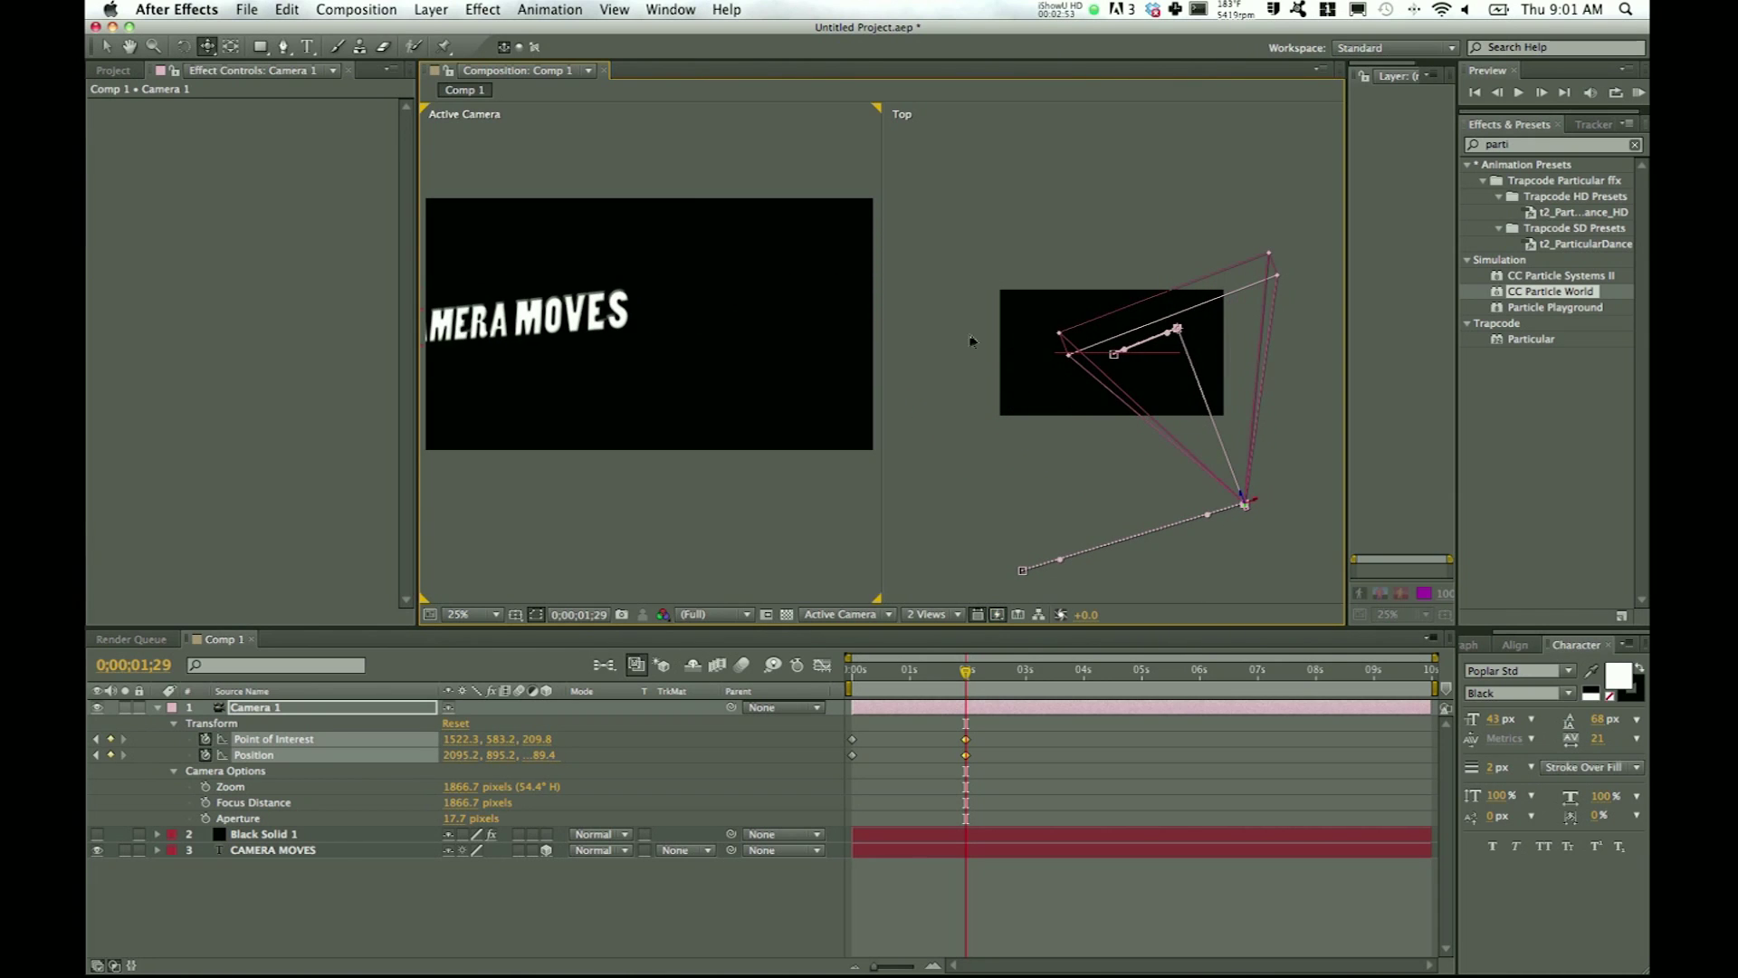
pyautogui.press('super+z')
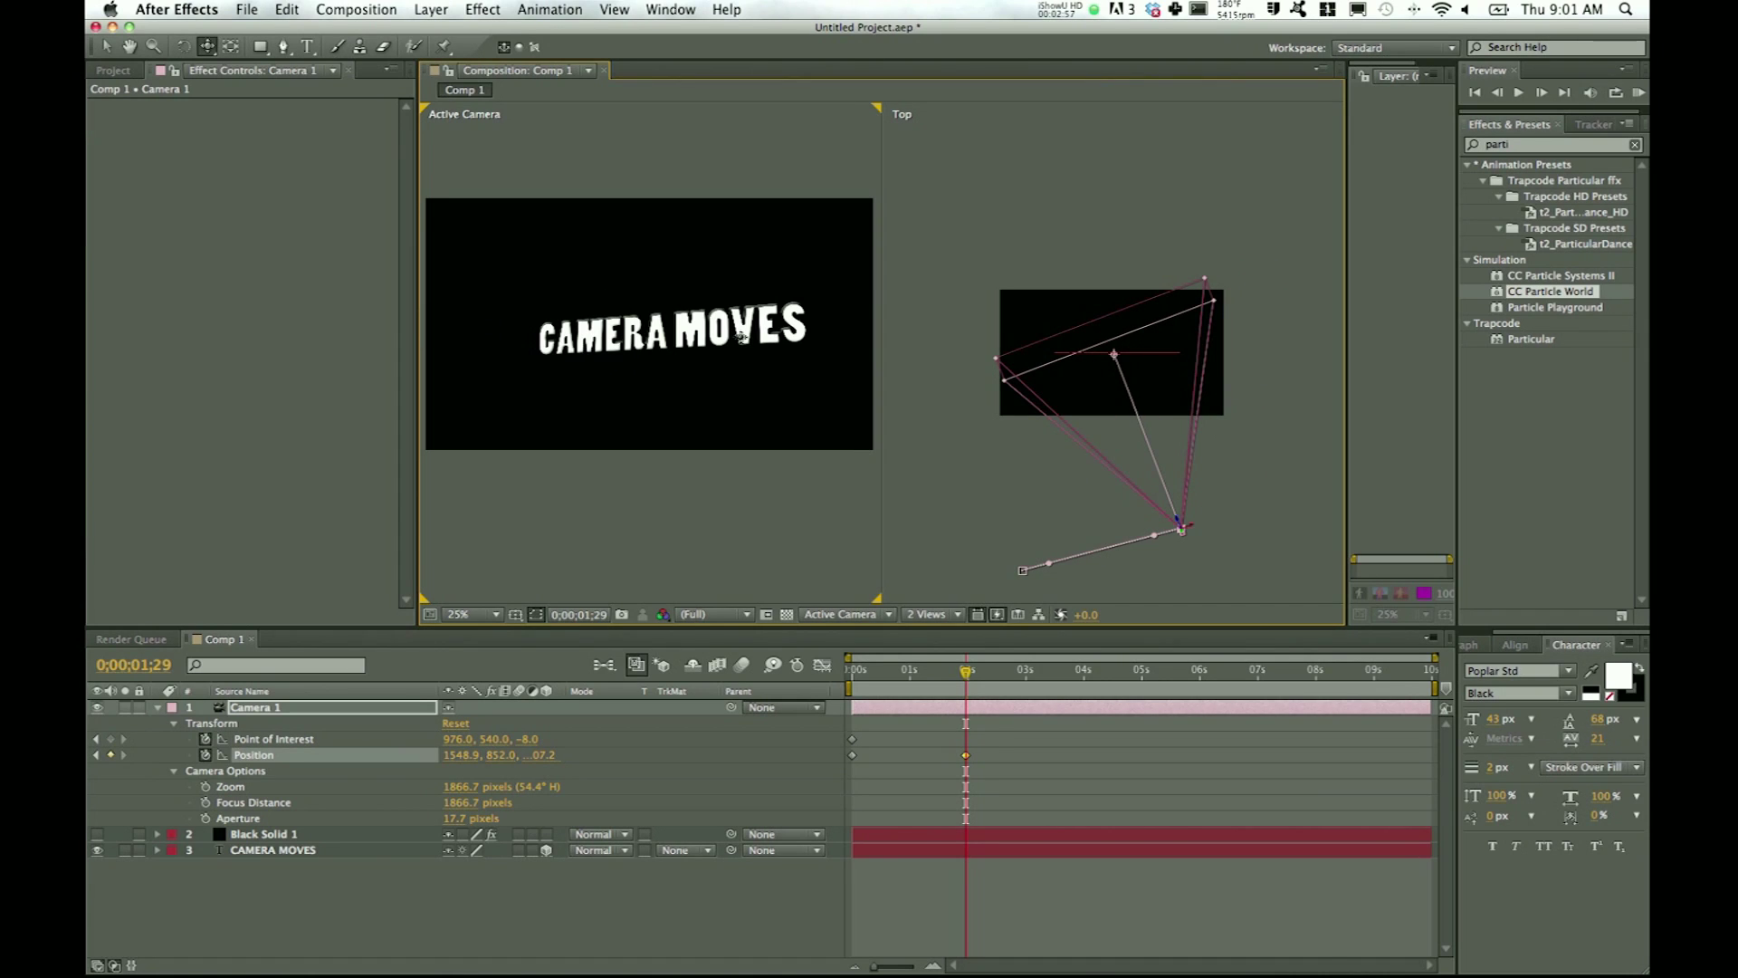
pyautogui.moveTo(738, 335); pyautogui.dragTo(605, 336)
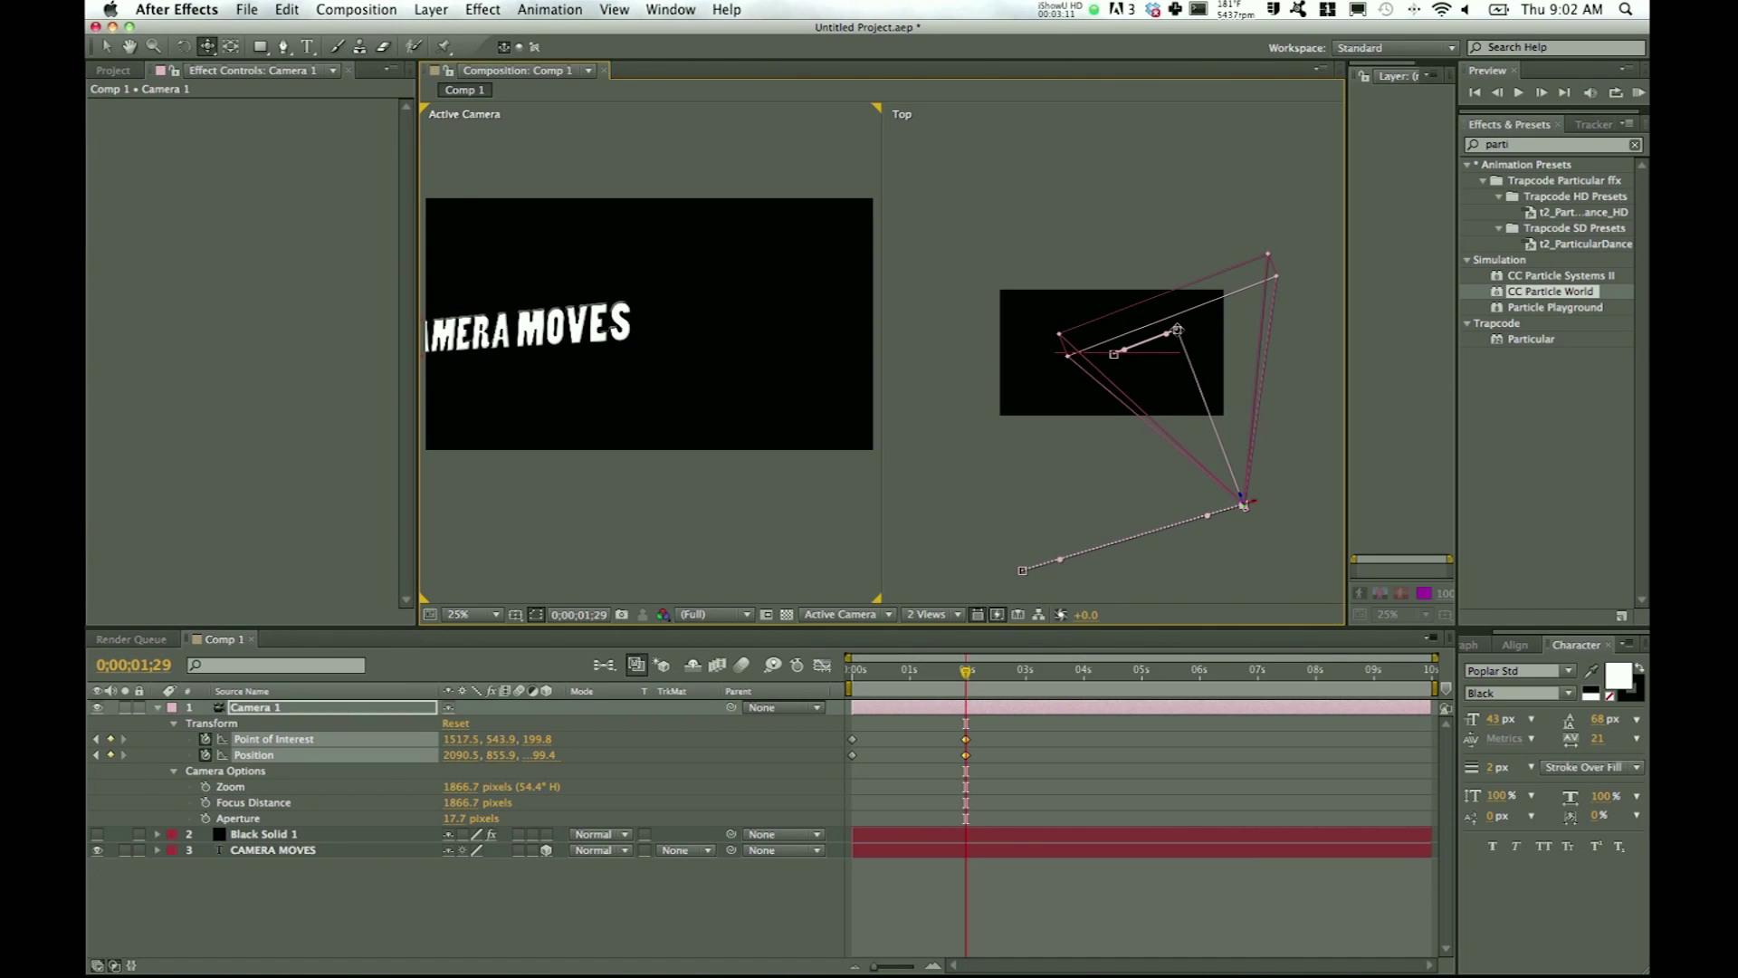
pyautogui.press('v')
pyautogui.moveTo(1179, 332); pyautogui.dragTo(1115, 355)
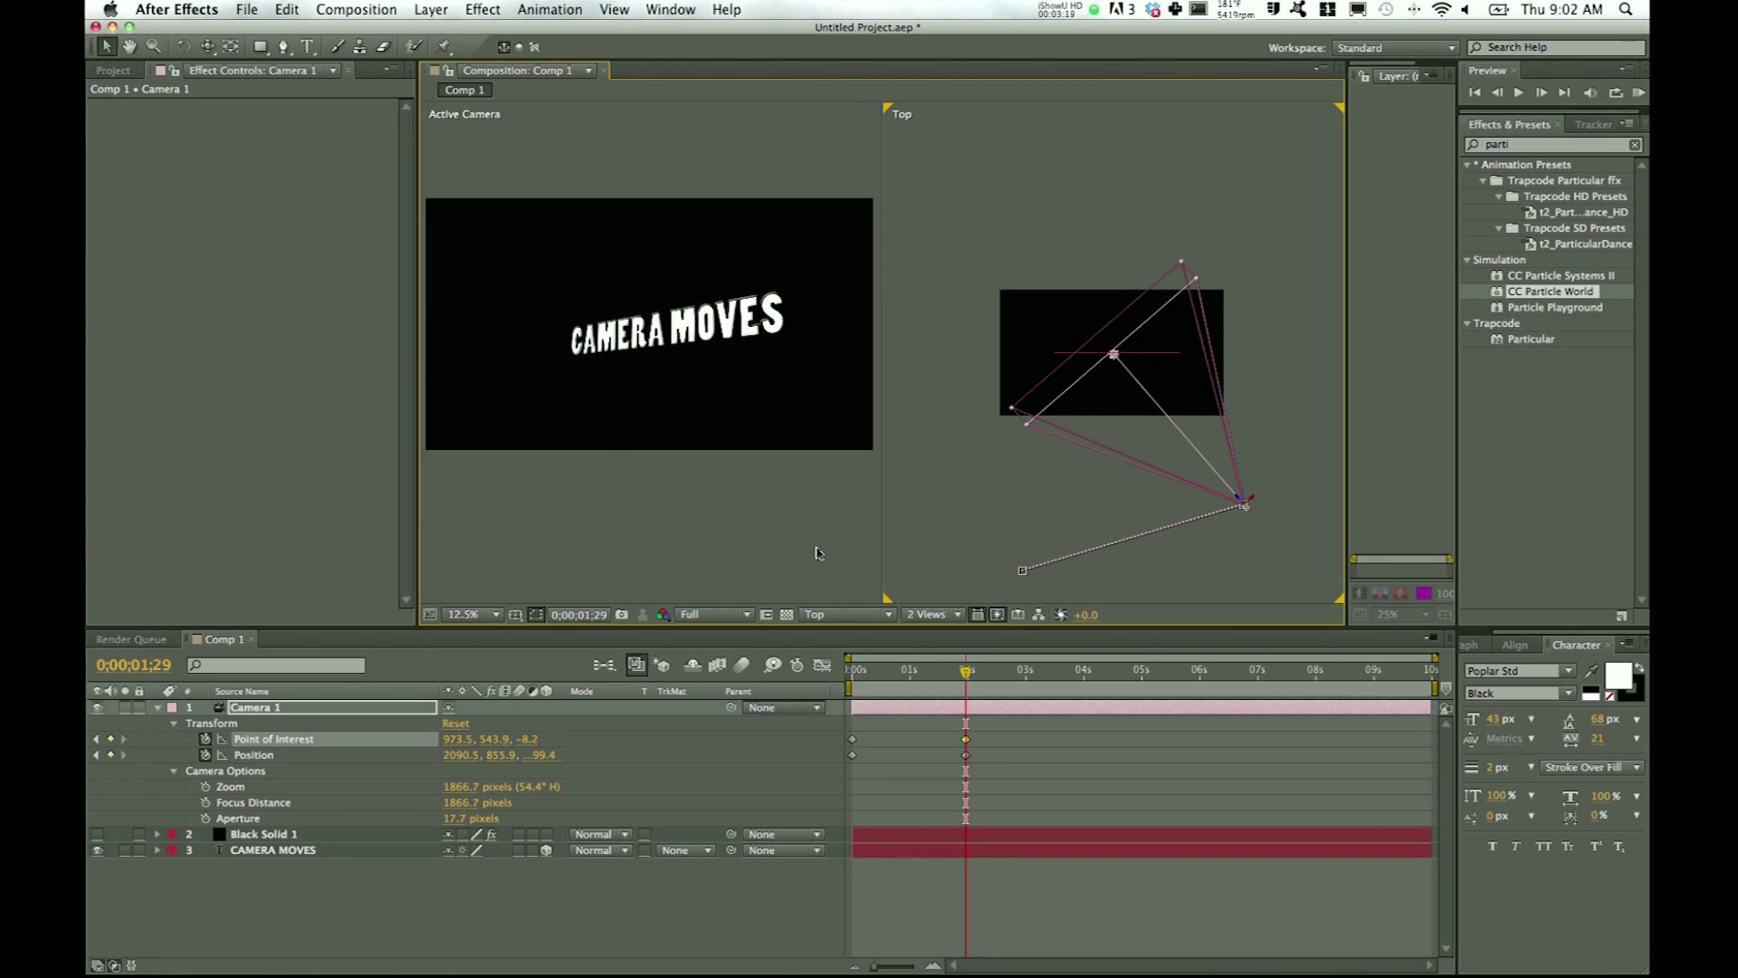
# Step: At 0;00;03;11, key Position 1946.3, 815.6, -32.7 and Point of Interest 829.3, 503.7, 158.4
pyautogui.press('c')
pyautogui.press('c')
pyautogui.press('c')
pyautogui.press('c')
pyautogui.press('c')
pyautogui.press('c')
pyautogui.press('c')
pyautogui.press('c')
pyautogui.press('c')
pyautogui.press('c')
pyautogui.press('c')
pyautogui.press('c')
pyautogui.press('c')
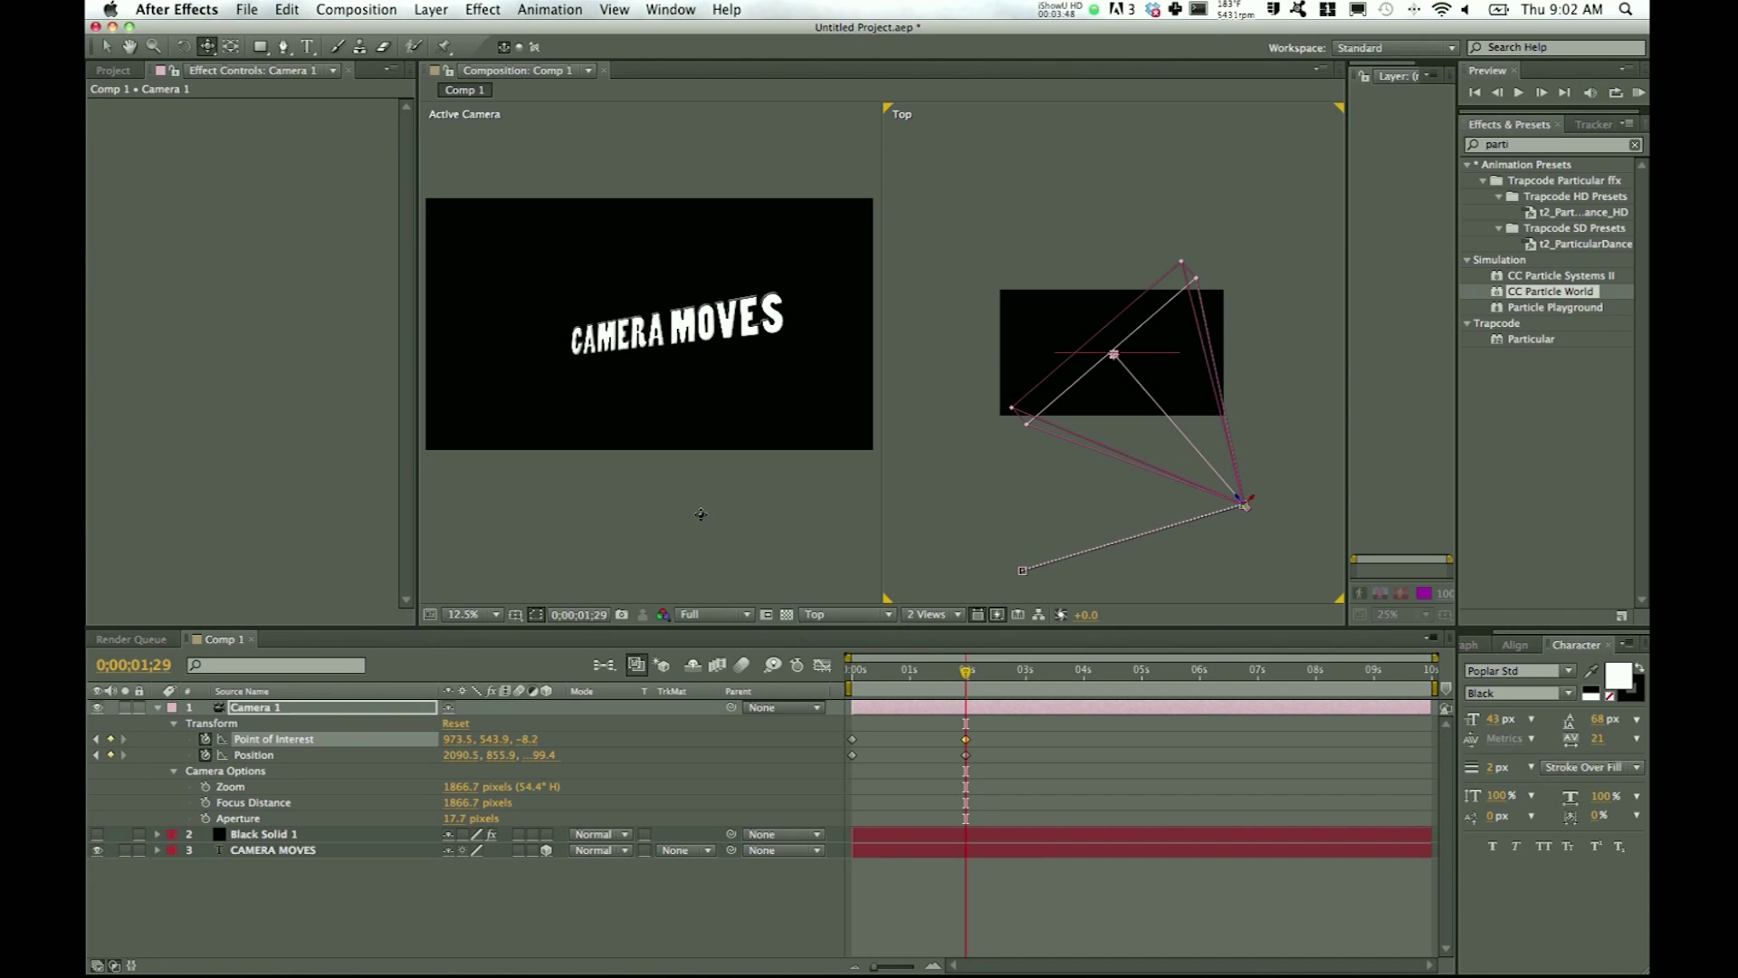
pyautogui.press('c')
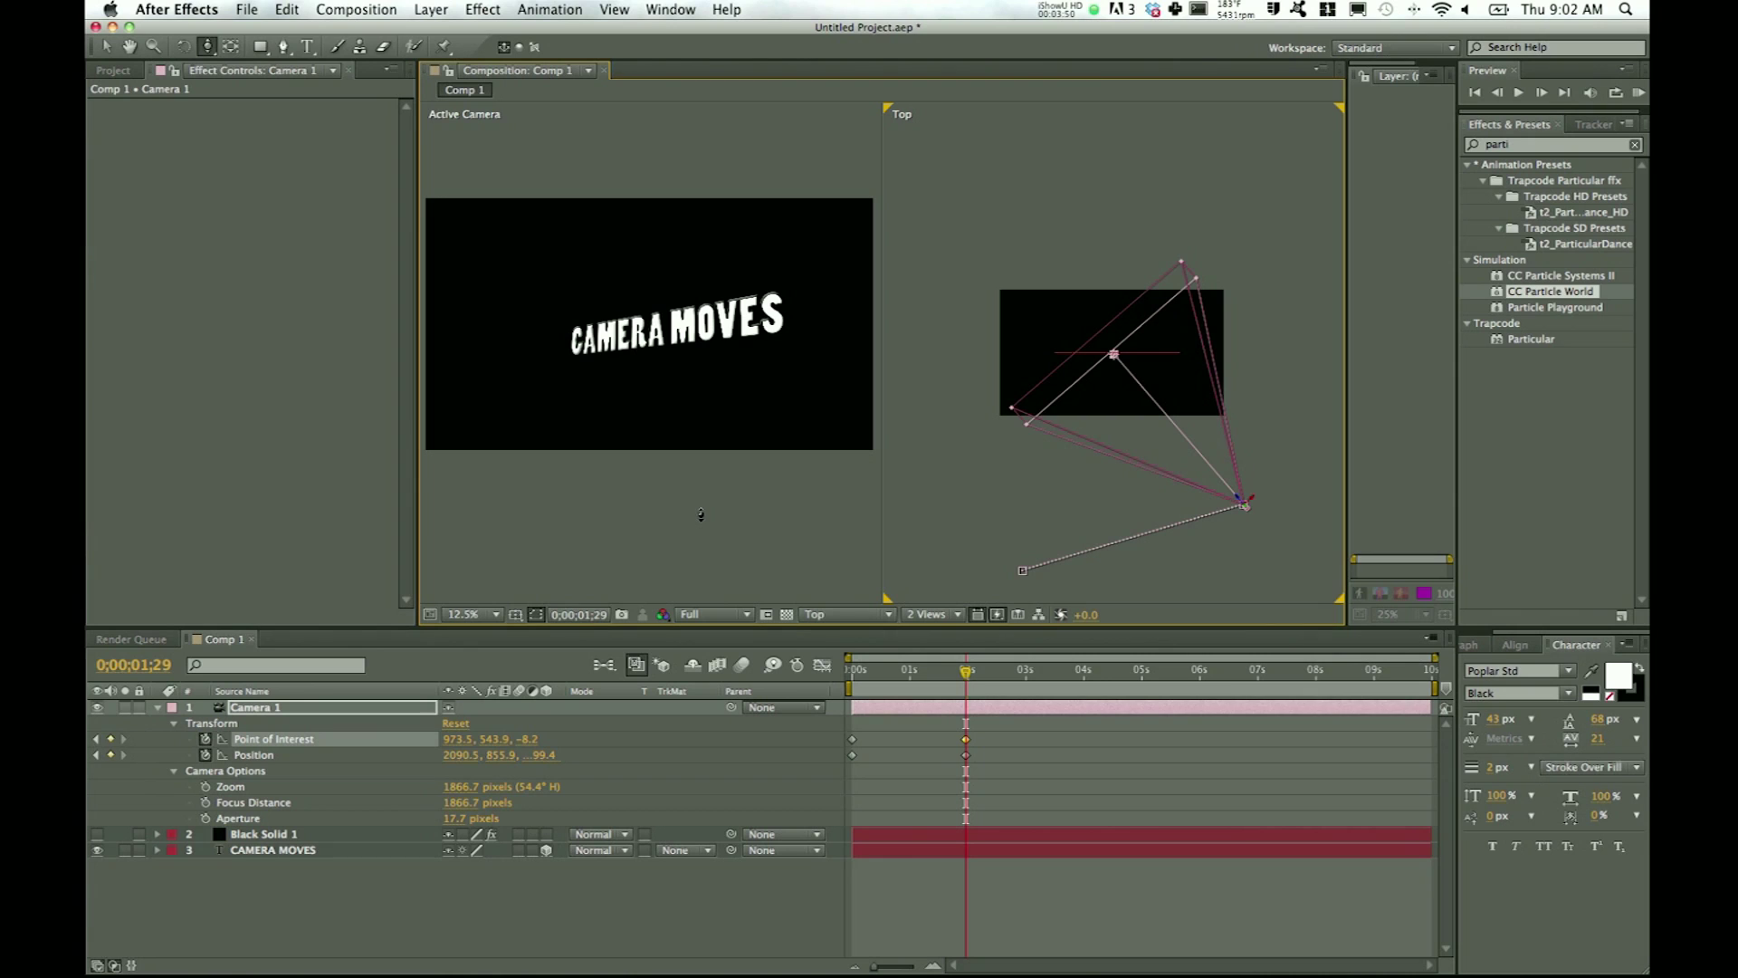
pyautogui.moveTo(701, 514); pyautogui.dragTo(703, 393)
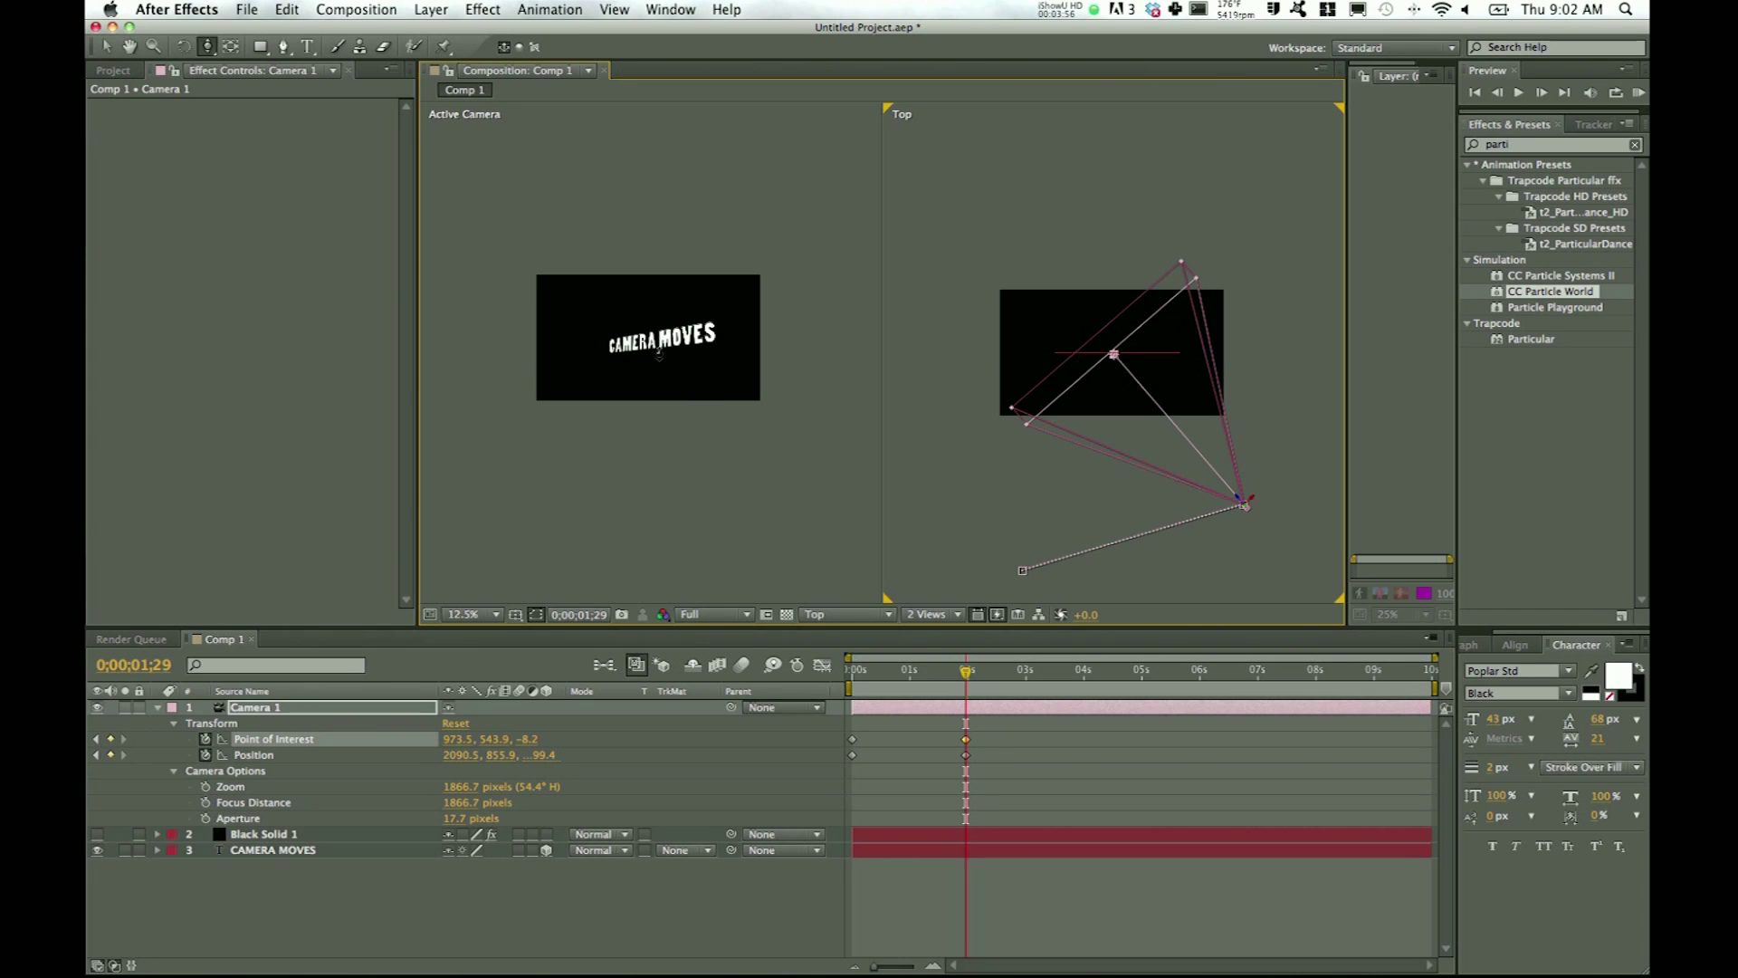
pyautogui.moveTo(679, 362); pyautogui.dragTo(610, 204)
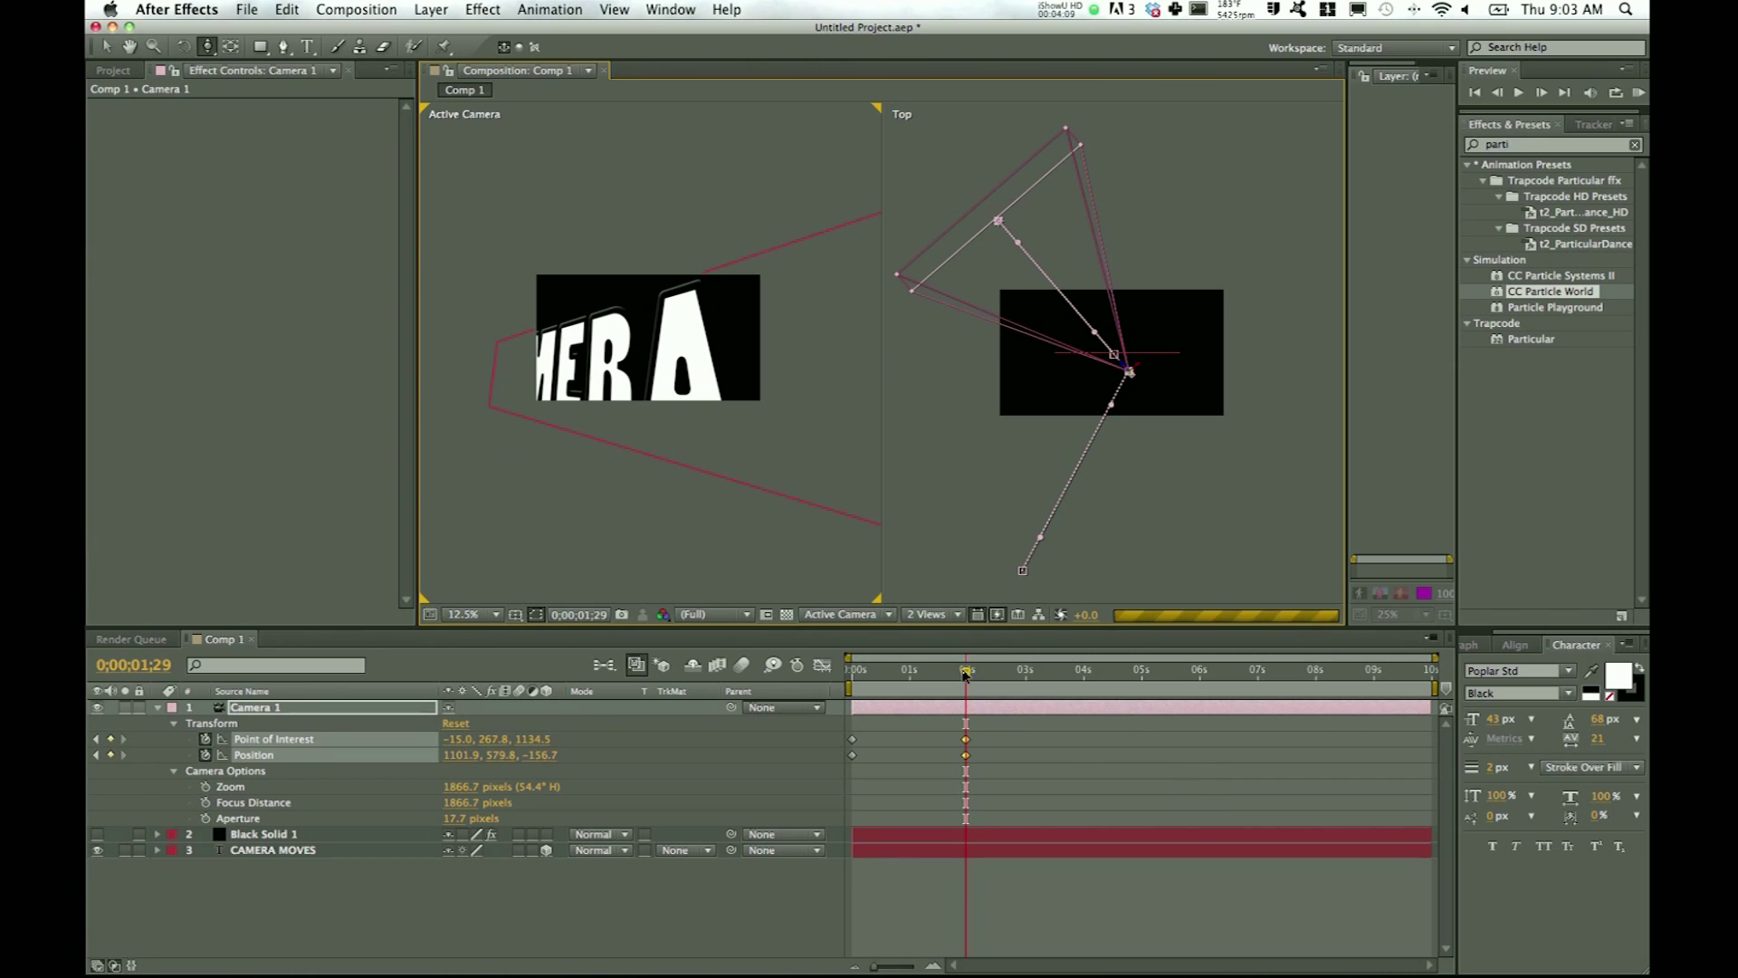
pyautogui.moveTo(966, 674); pyautogui.dragTo(1046, 679)
pyautogui.moveTo(668, 356); pyautogui.dragTo(891, 523)
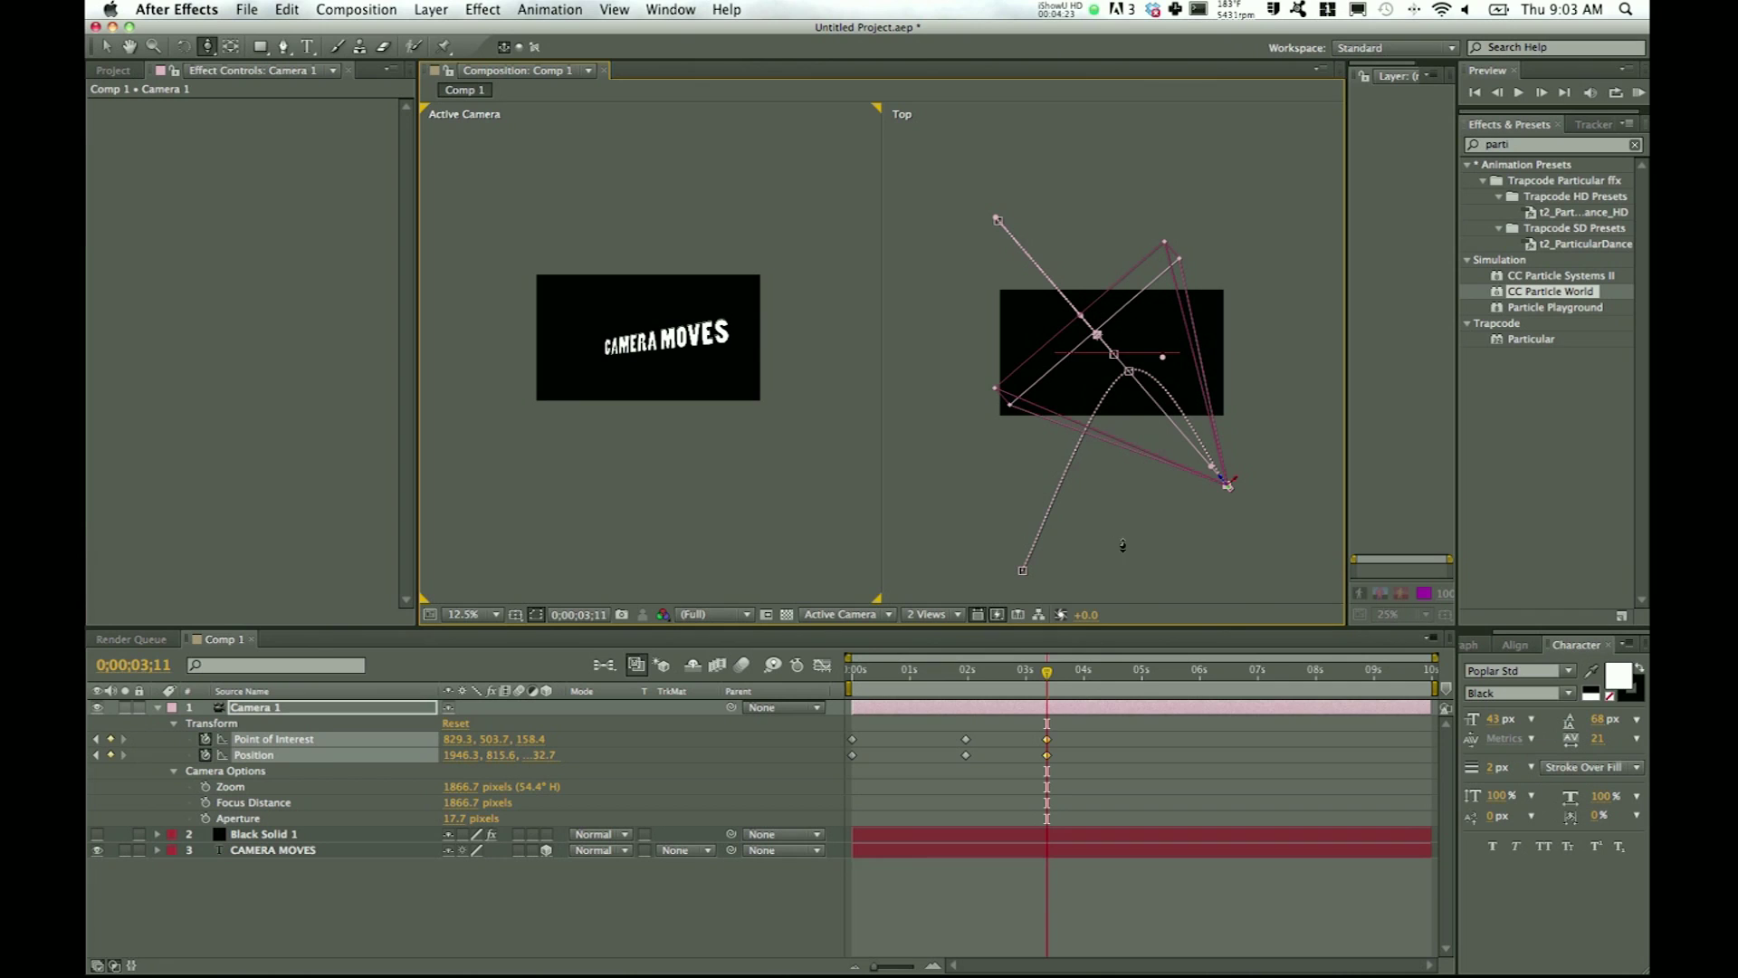
# Step: Orbit Camera 1 to a new position around the text at 3;11, creating a curved three-keyframe path
pyautogui.moveTo(1048, 675)
pyautogui.mouseDown()
pyautogui.moveTo(879, 682)
pyautogui.moveTo(1044, 705)
pyautogui.mouseUp()
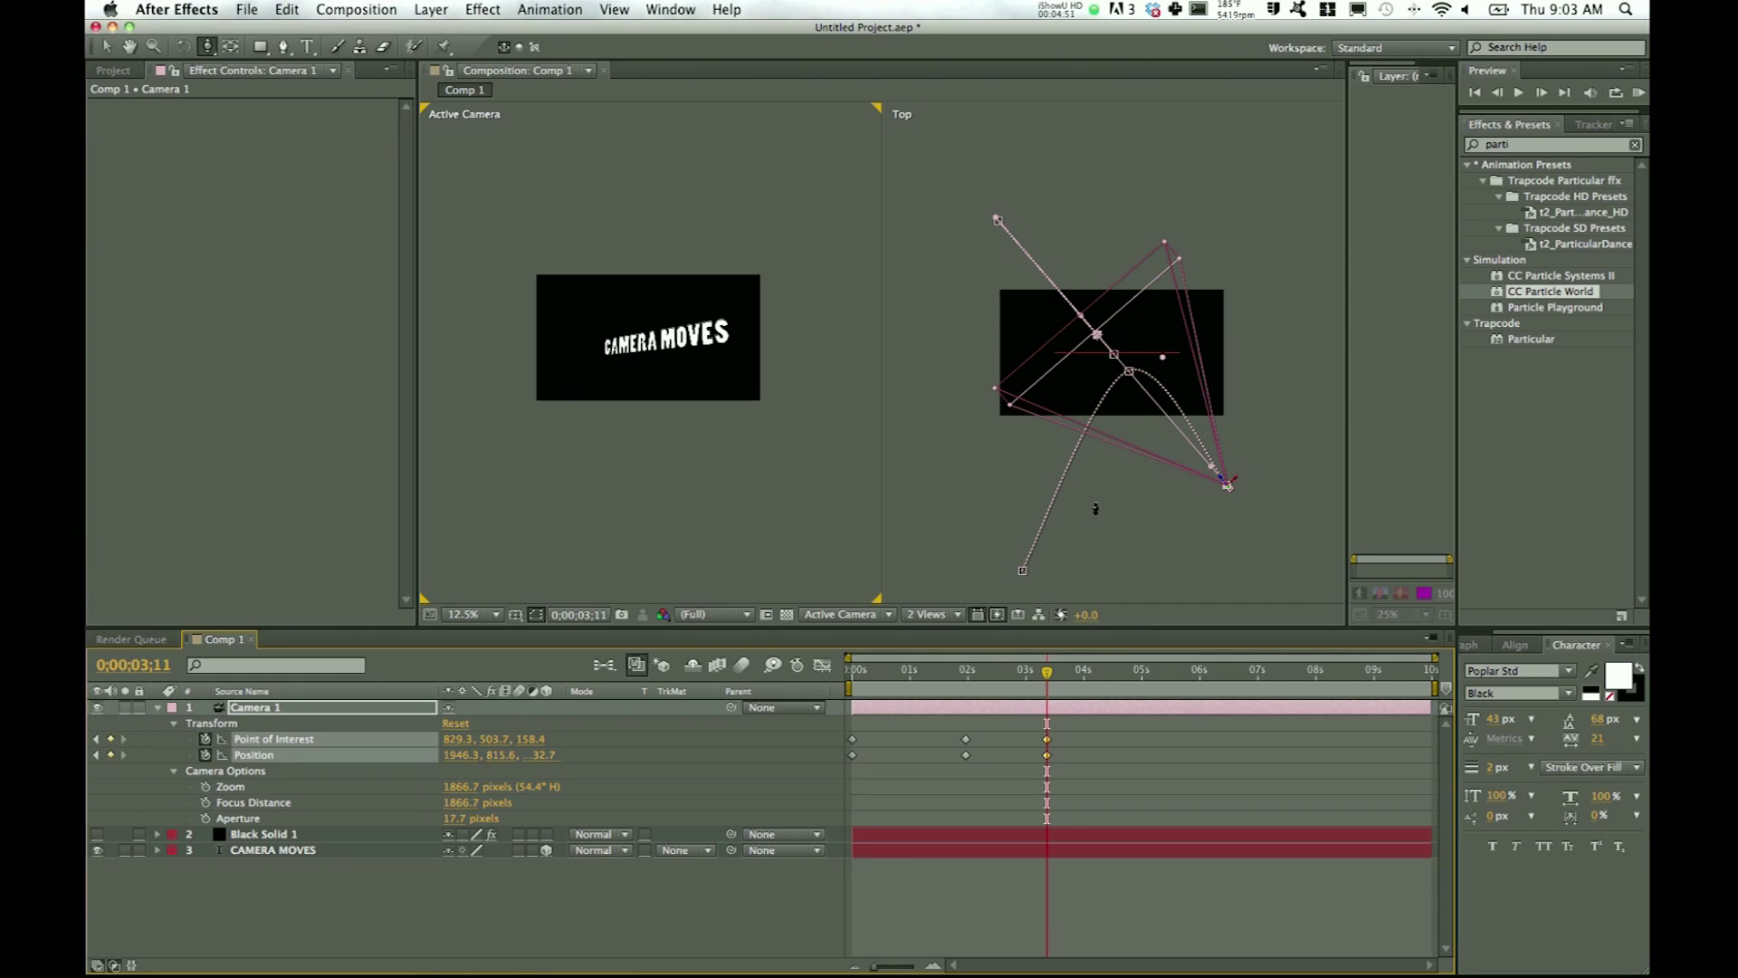
pyautogui.moveTo(208, 46); pyautogui.dragTo(283, 73)
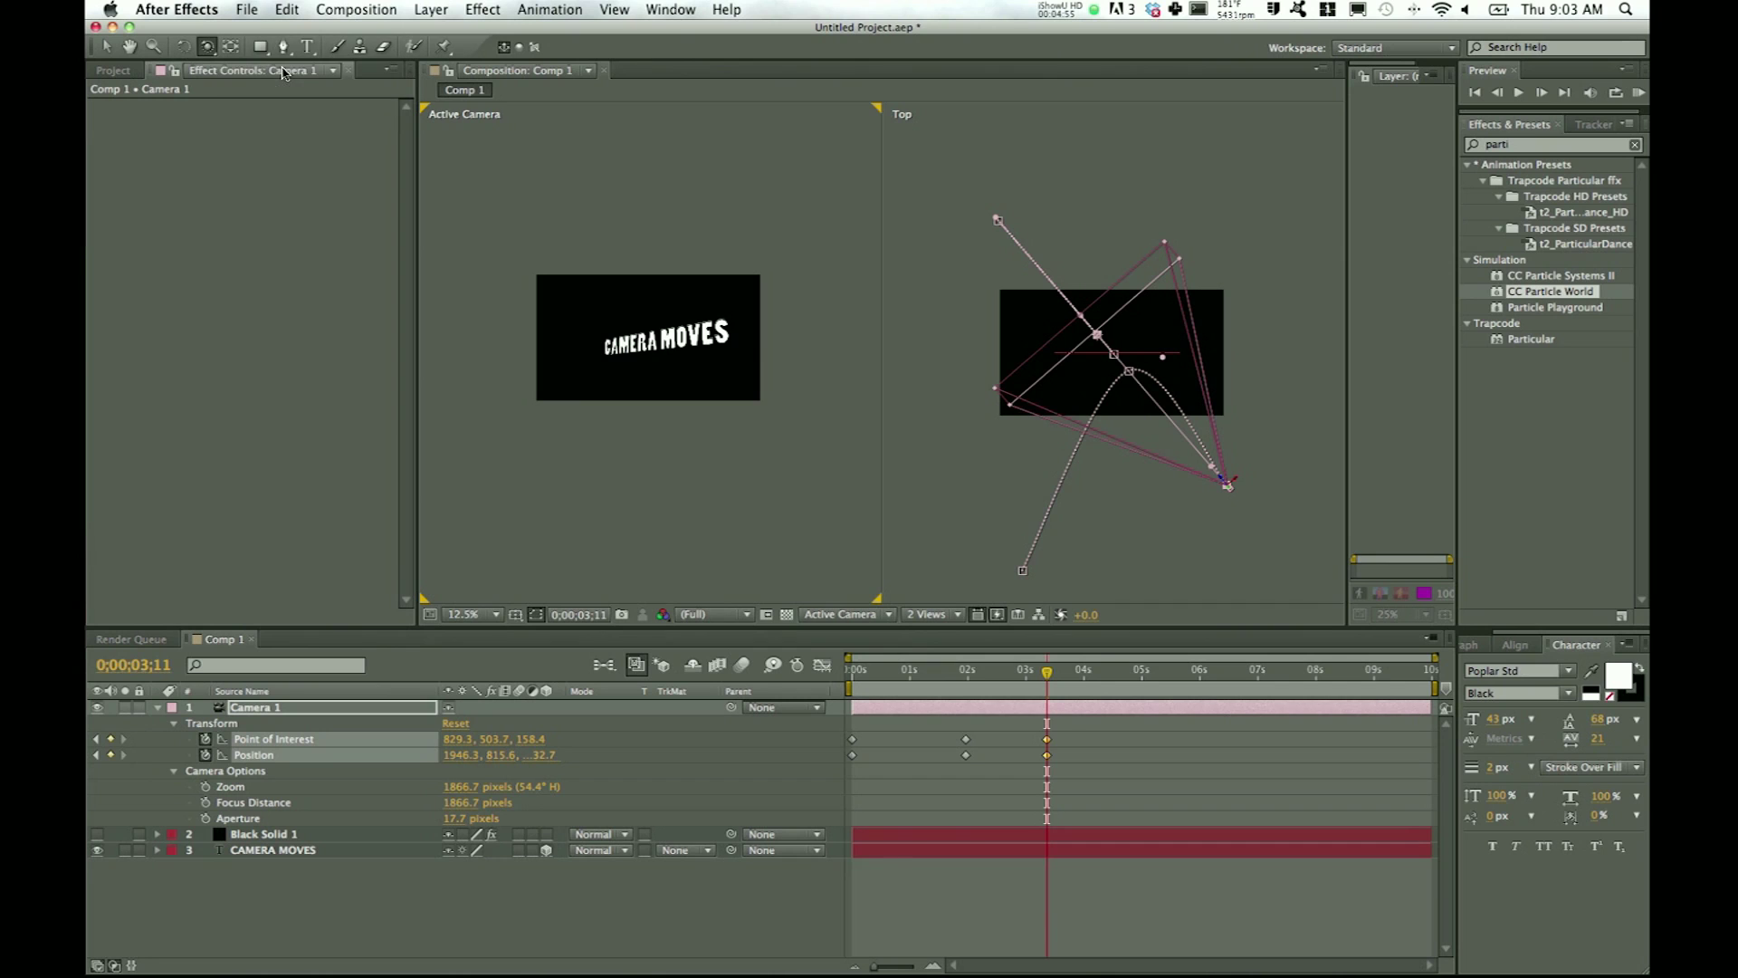
pyautogui.moveTo(748, 354); pyautogui.dragTo(638, 347)
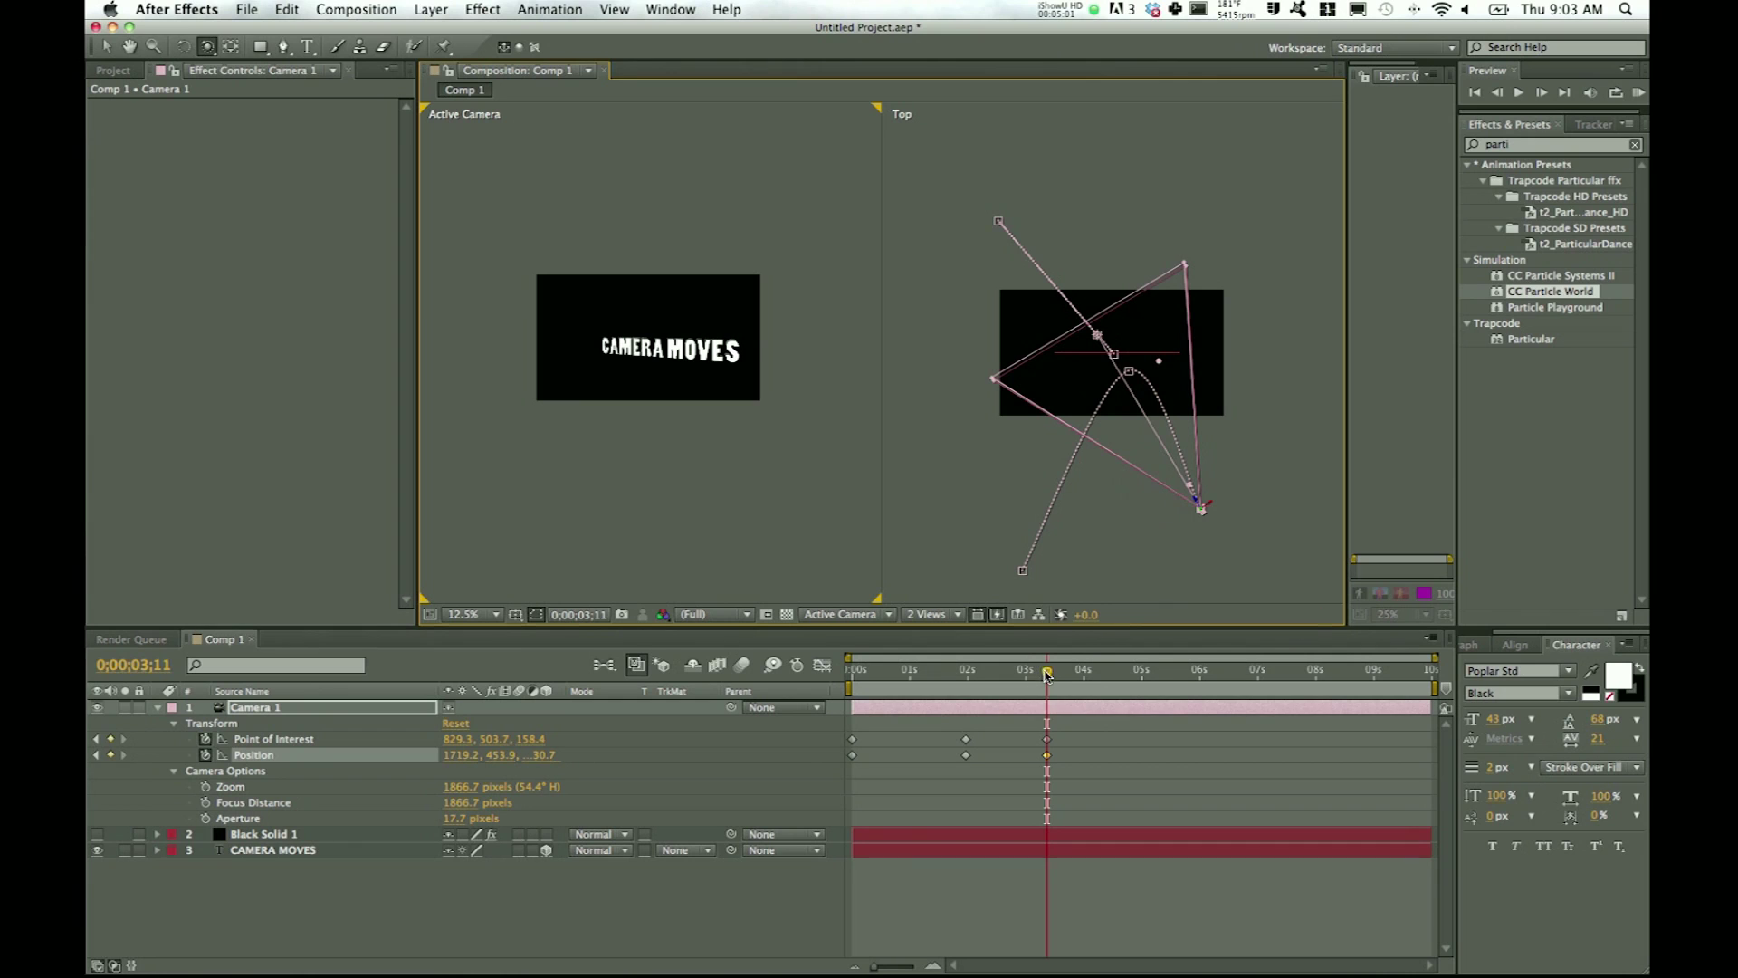
pyautogui.moveTo(1042, 670)
pyautogui.mouseDown()
pyautogui.moveTo(863, 672)
pyautogui.moveTo(1061, 680)
pyautogui.mouseUp()
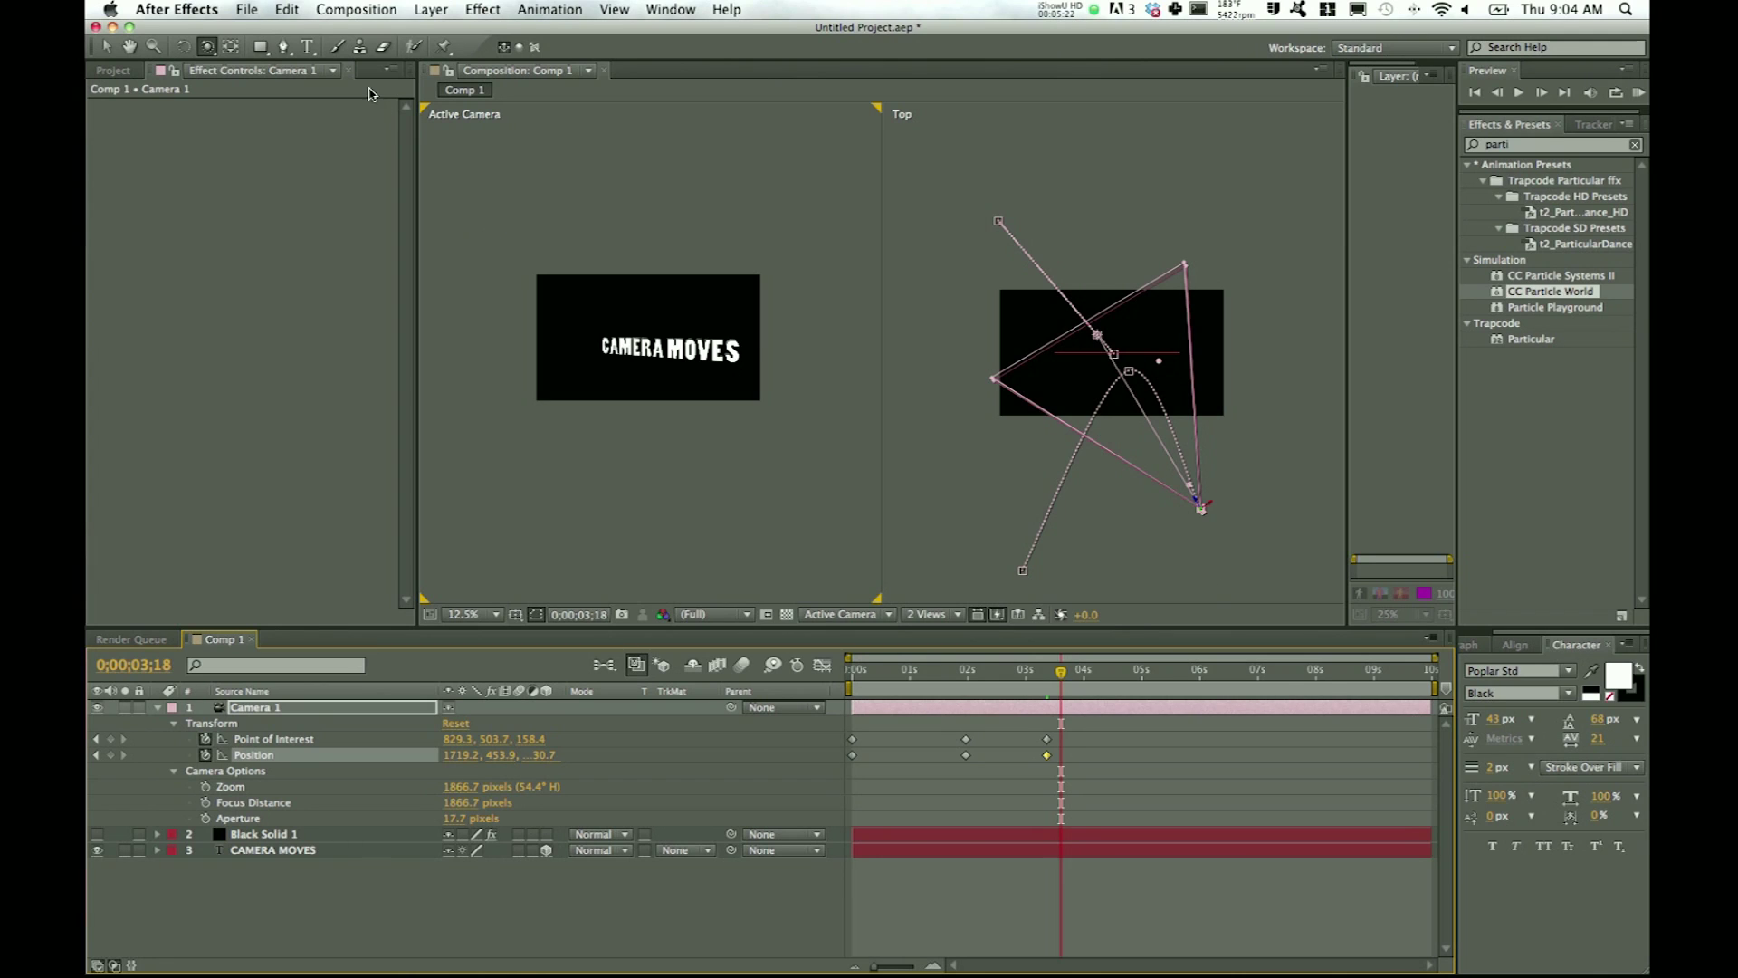
pyautogui.click(435, 11)
pyautogui.moveTo(438, 31)
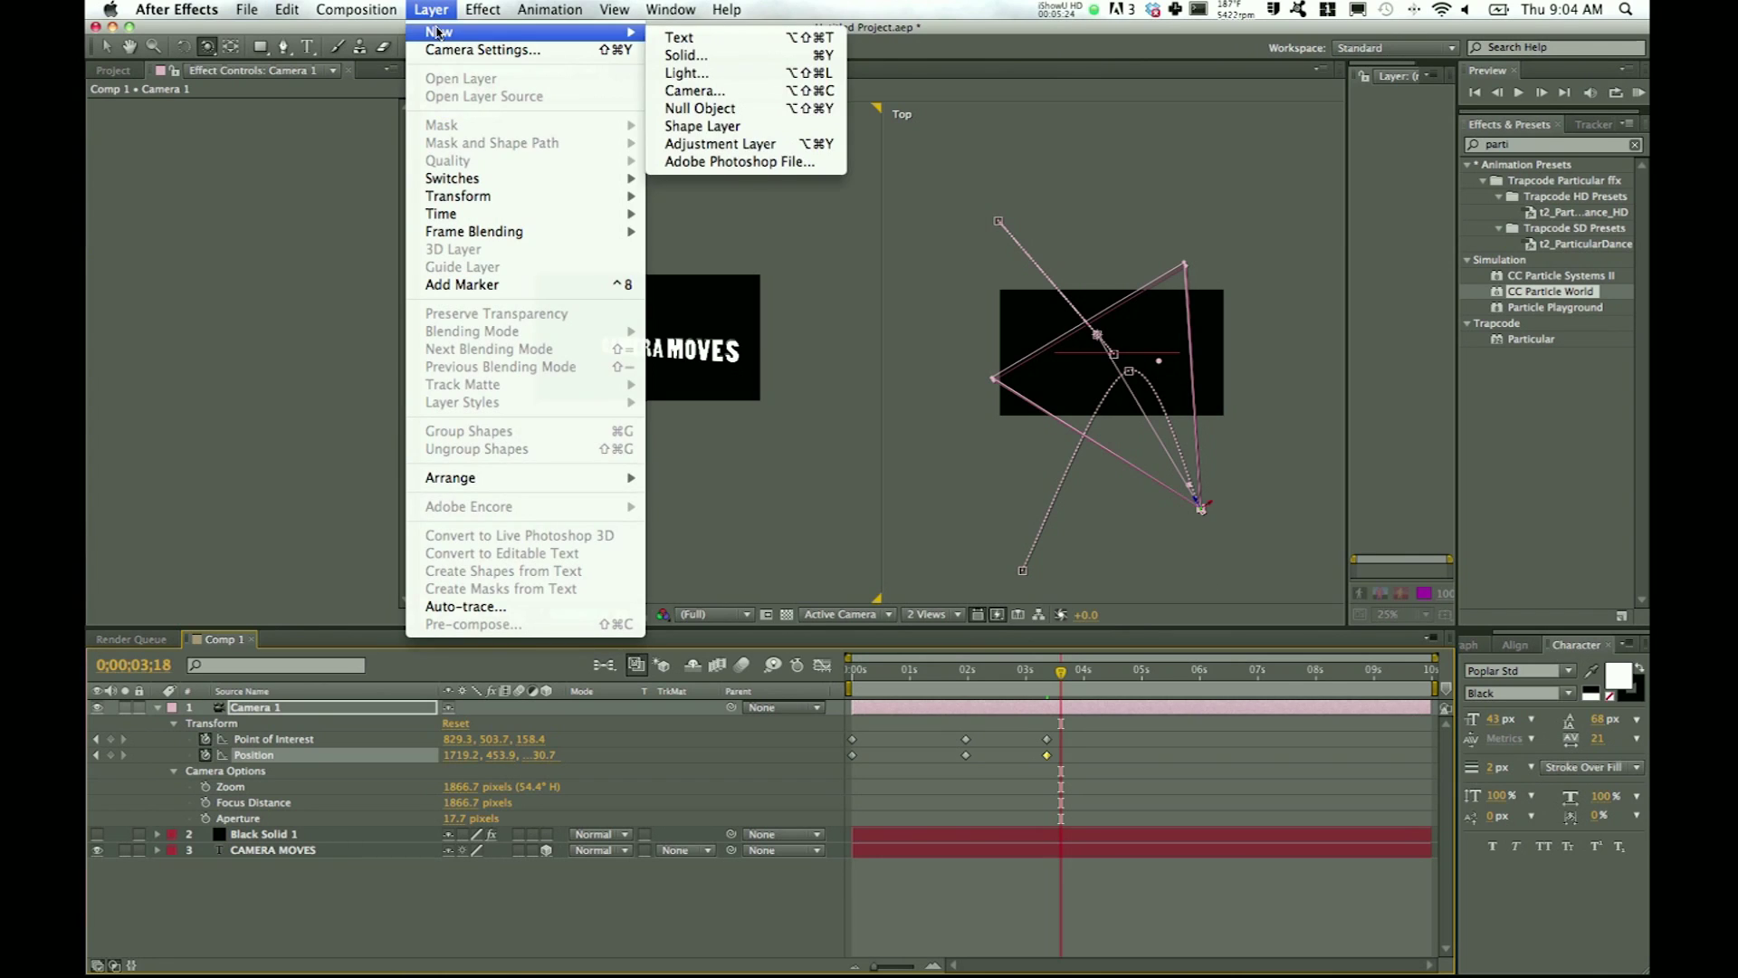
# Step: Create Black Solid 2 at the default 1920×1080 composition size and select it in the timeline
pyautogui.click(691, 56)
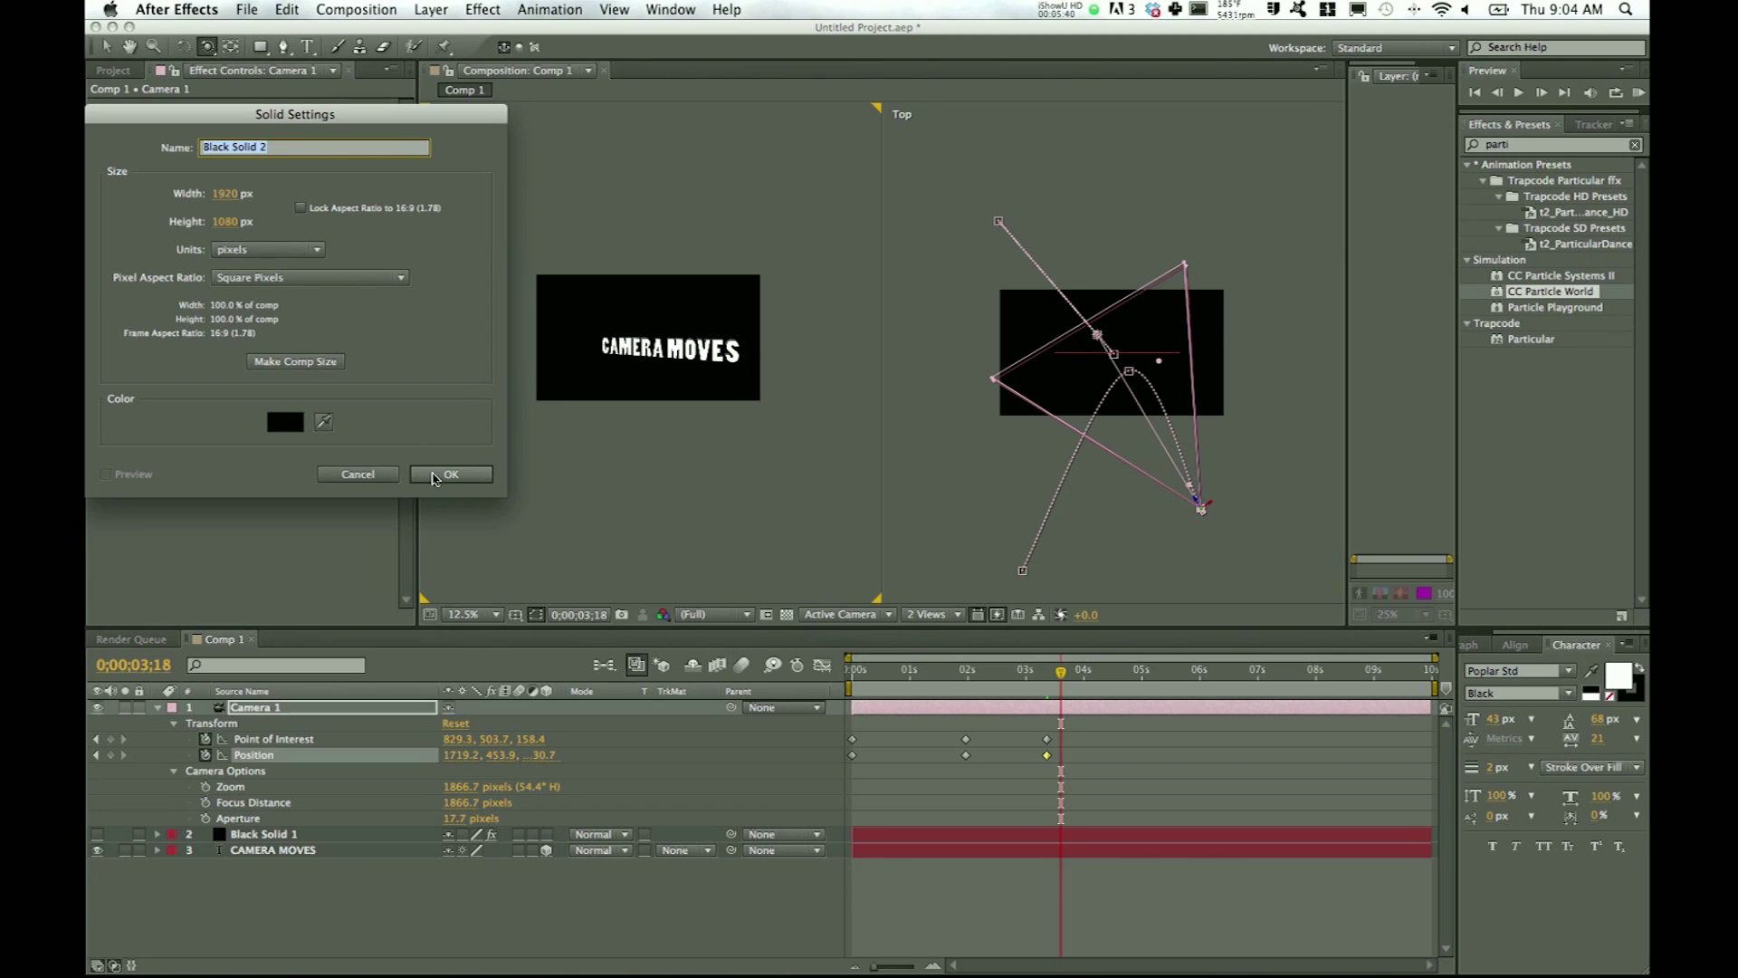
pyautogui.click(433, 474)
pyautogui.click(438, 11)
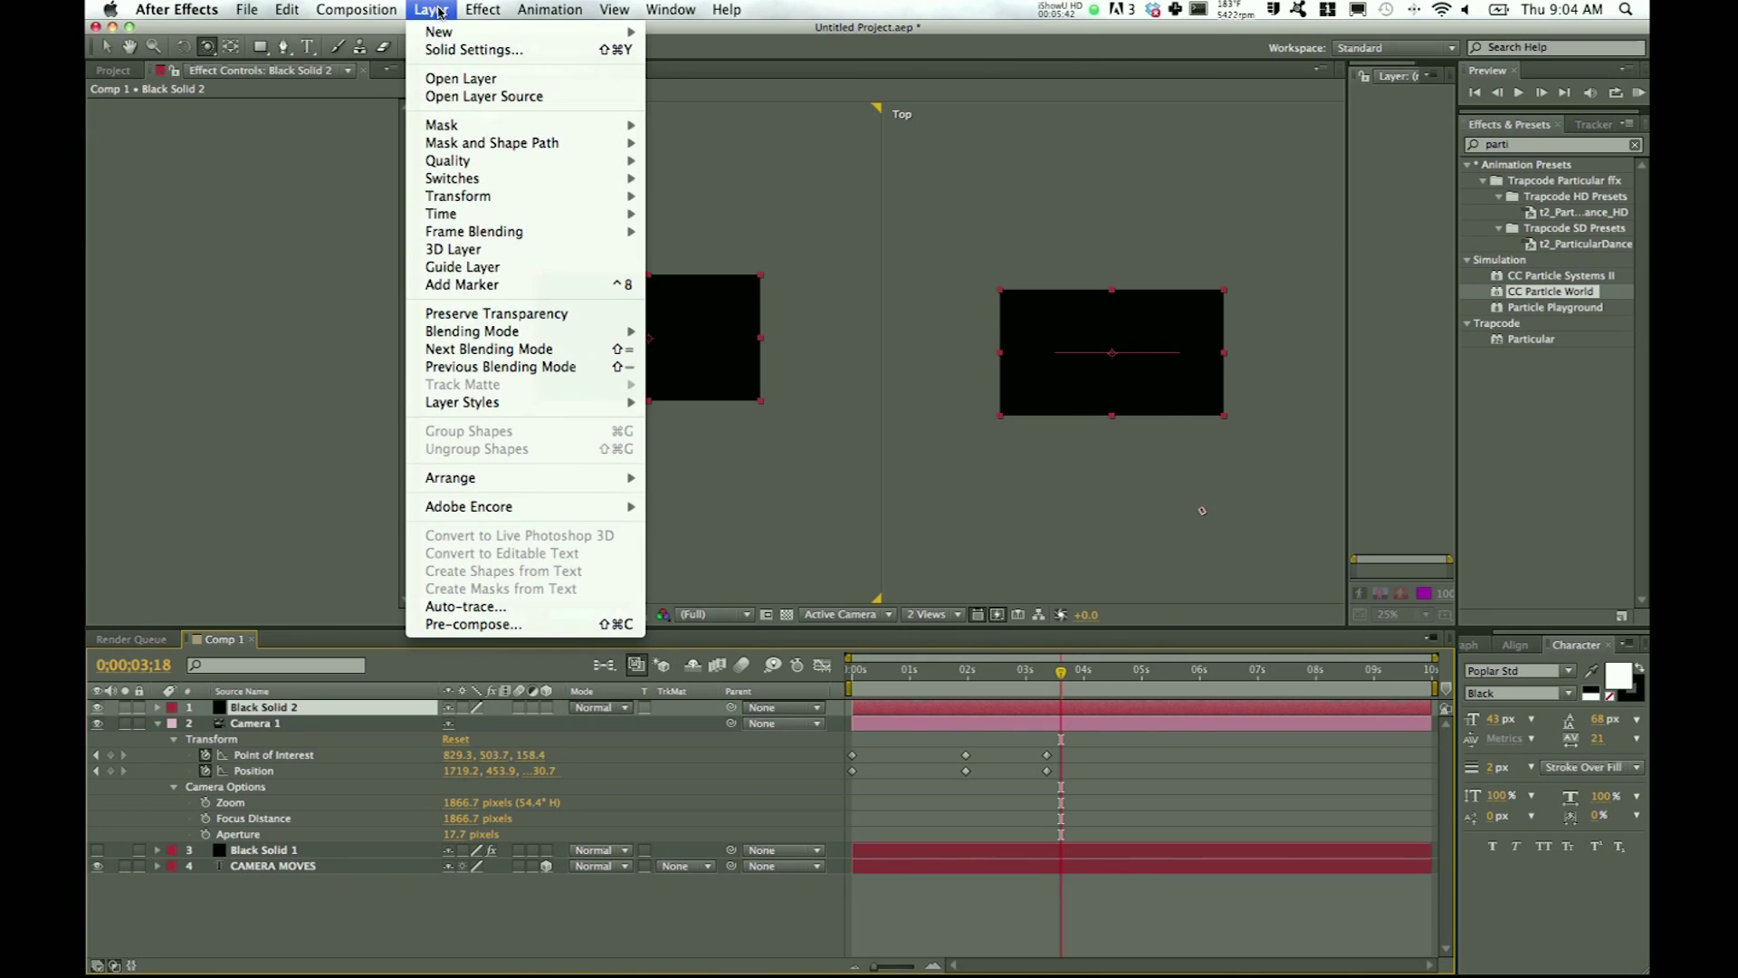
pyautogui.moveTo(615, 10)
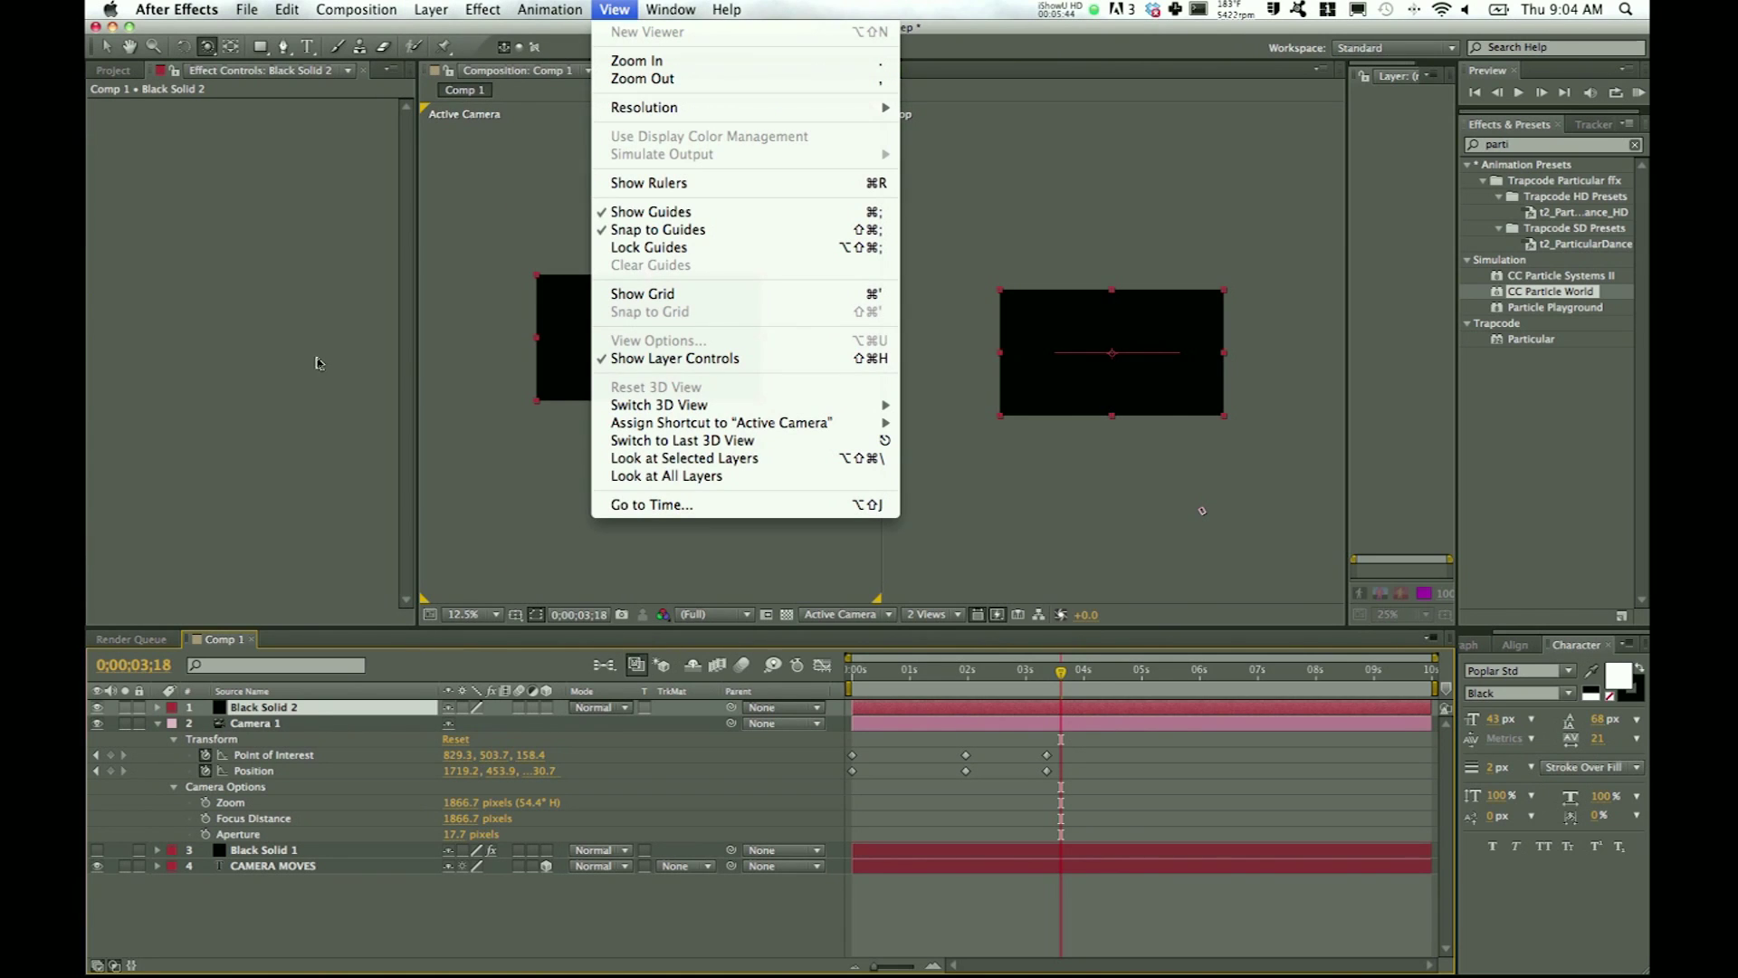
pyautogui.click(310, 716)
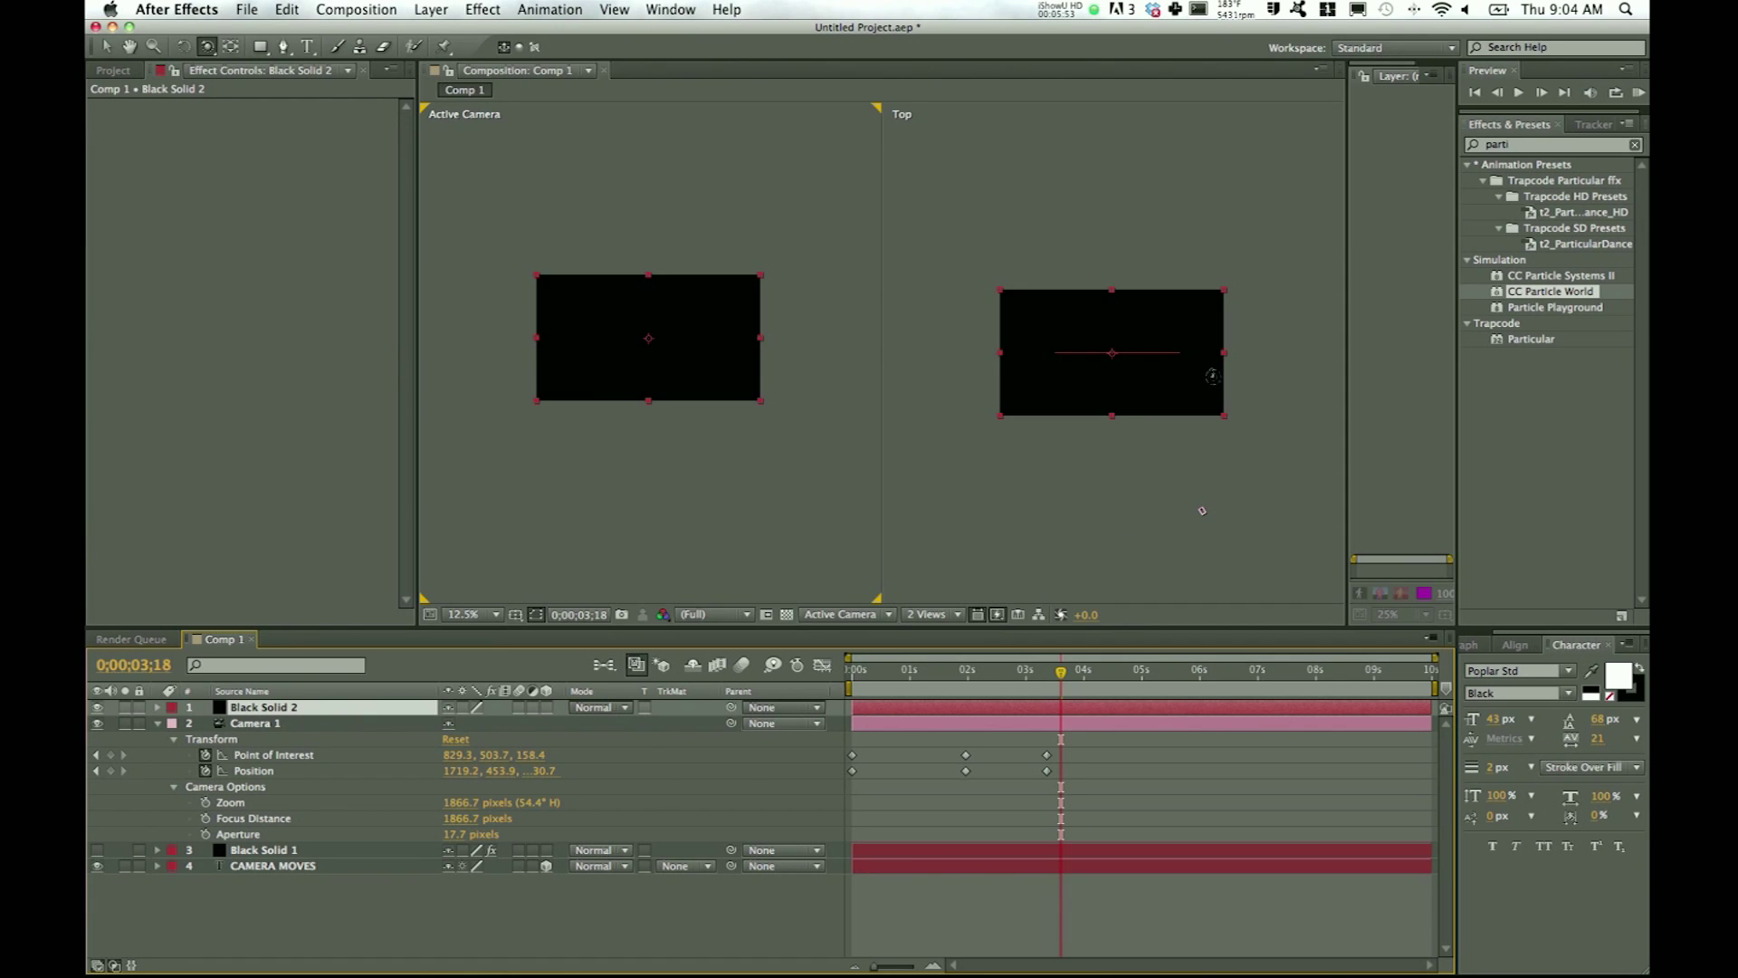
pyautogui.click(291, 728)
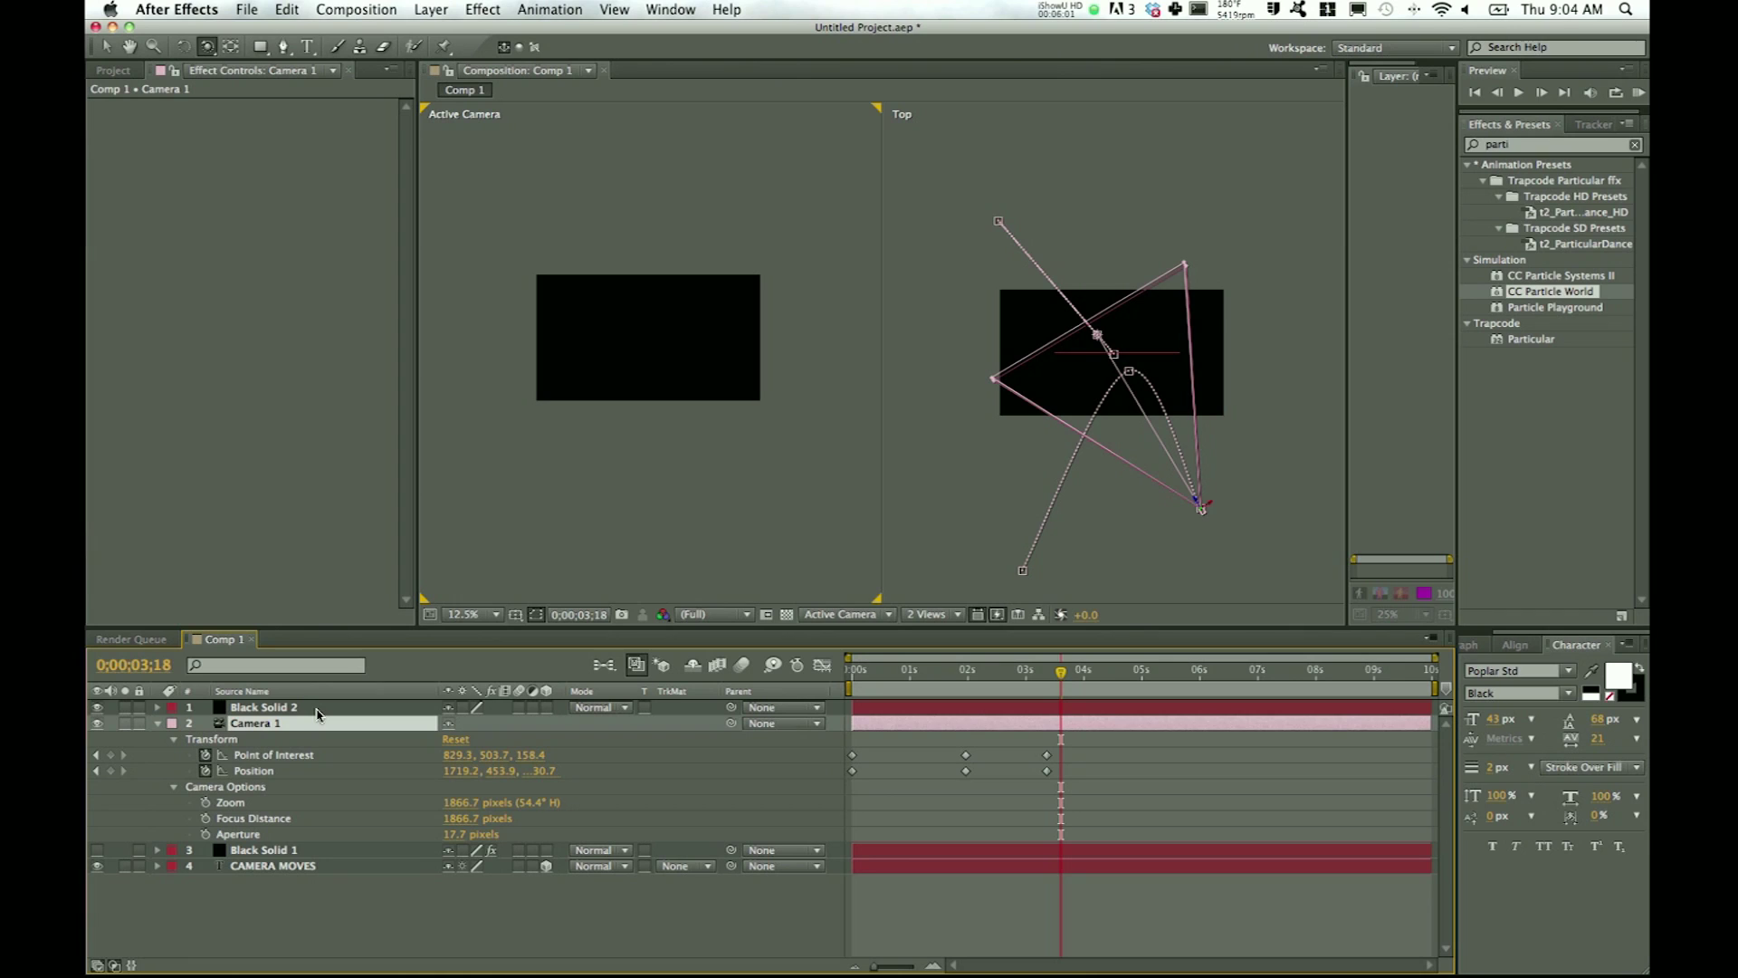
pyautogui.click(318, 714)
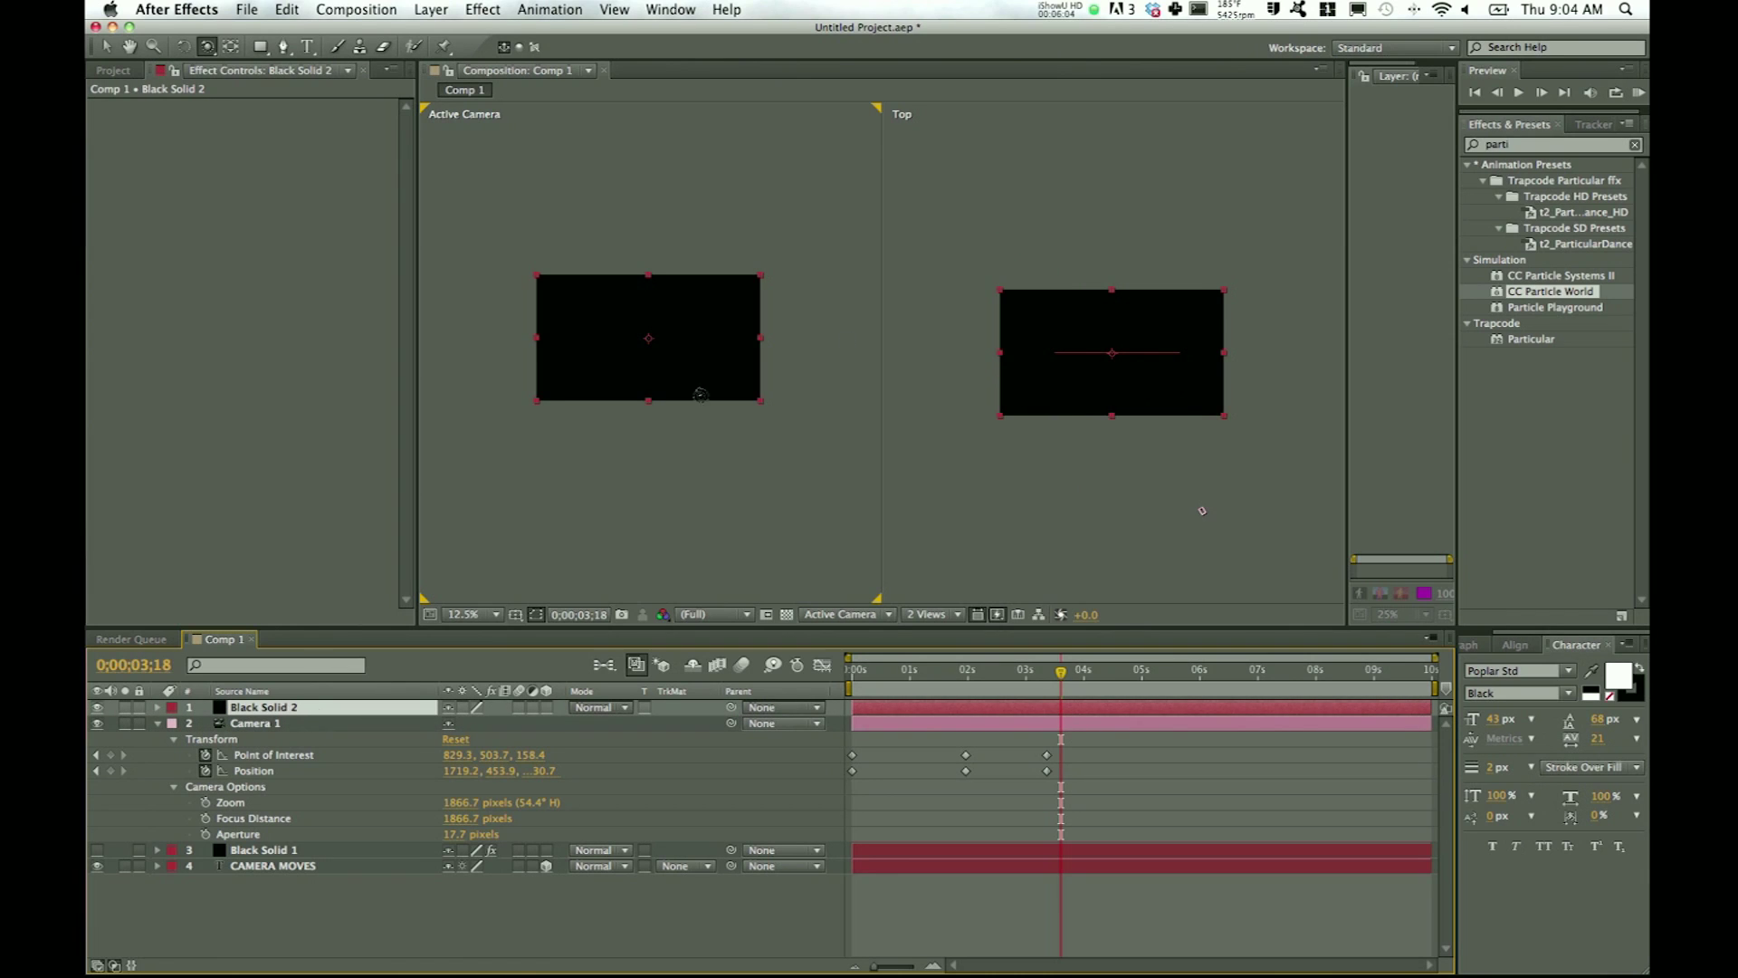
# Step: Search 'particle' and drop CC Particle World onto Black Solid 2, then return to frame 0
pyautogui.moveTo(1569, 146); pyautogui.dragTo(1456, 148)
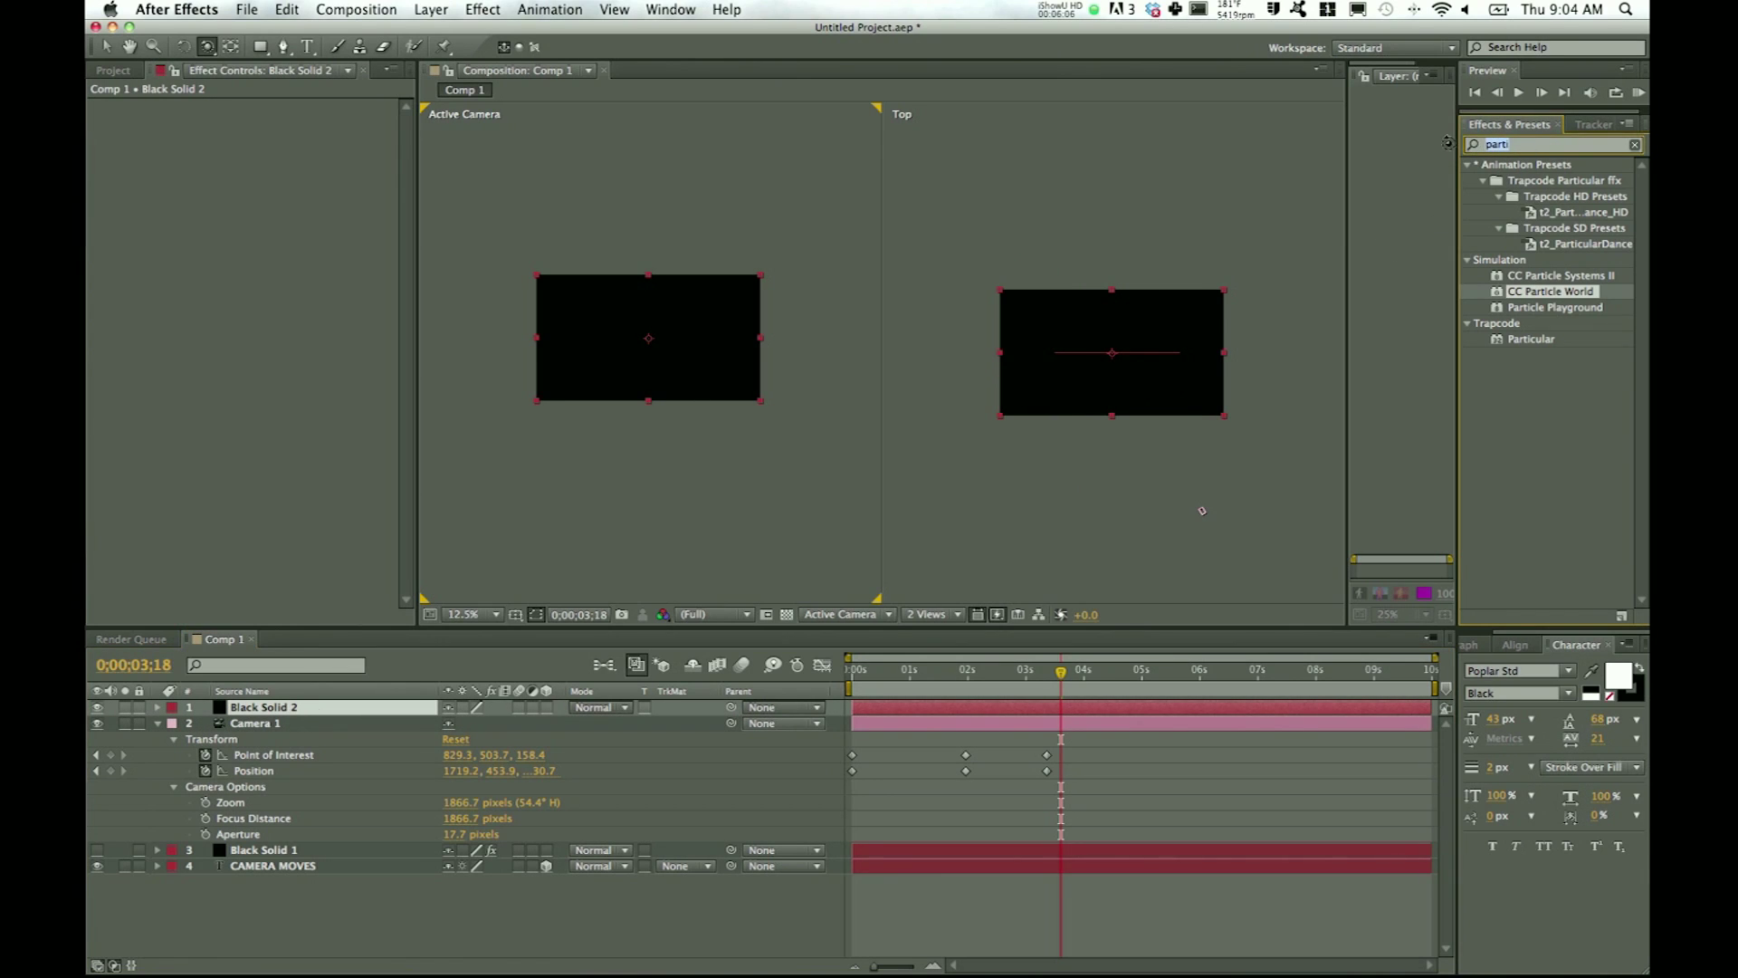
pyautogui.write('particle')
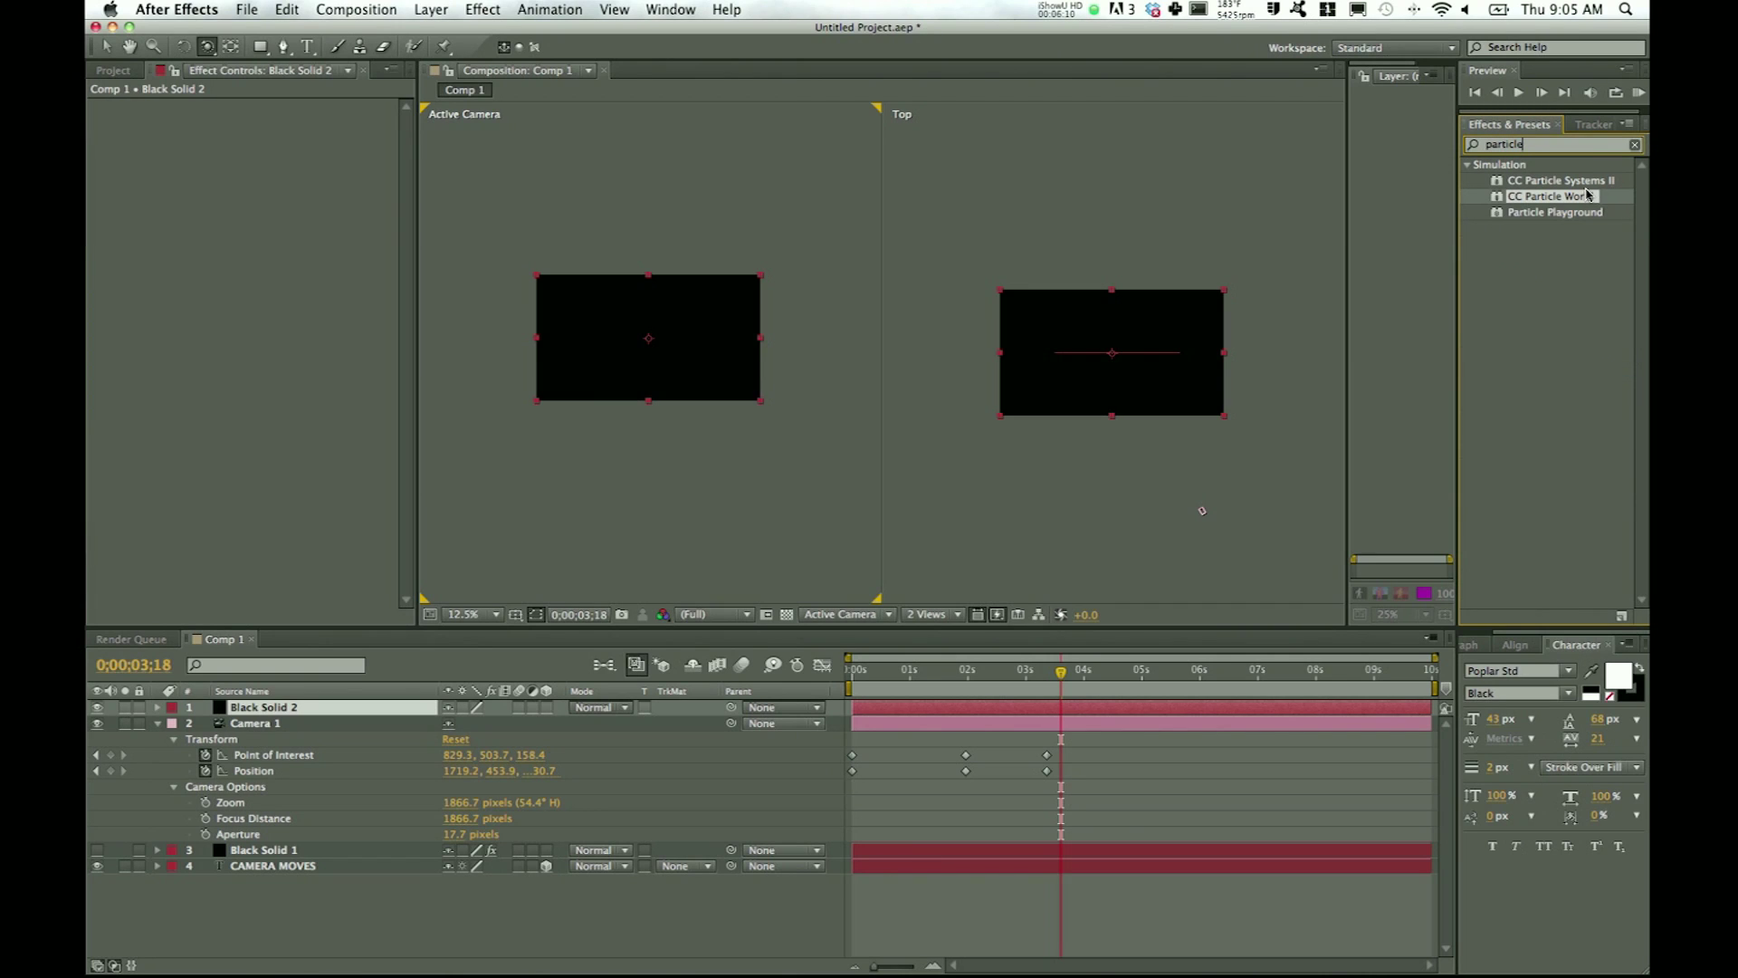
pyautogui.moveTo(1577, 201); pyautogui.dragTo(660, 337)
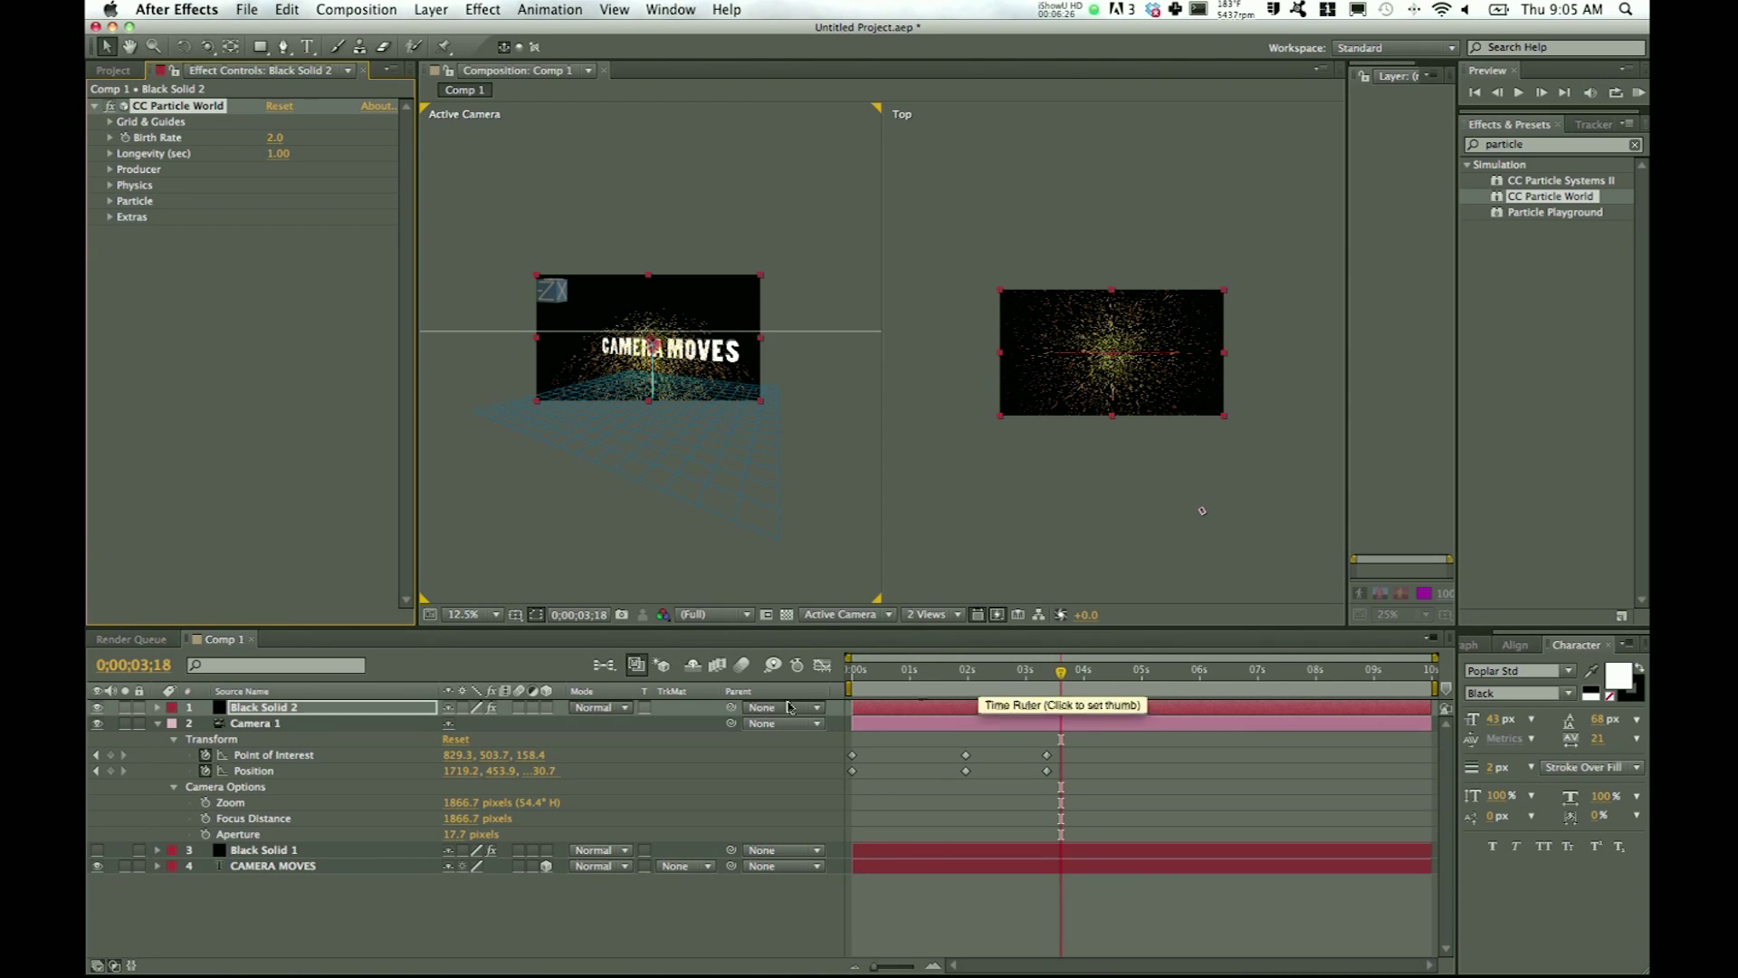
pyautogui.click(1057, 674)
pyautogui.moveTo(889, 683); pyautogui.dragTo(829, 679)
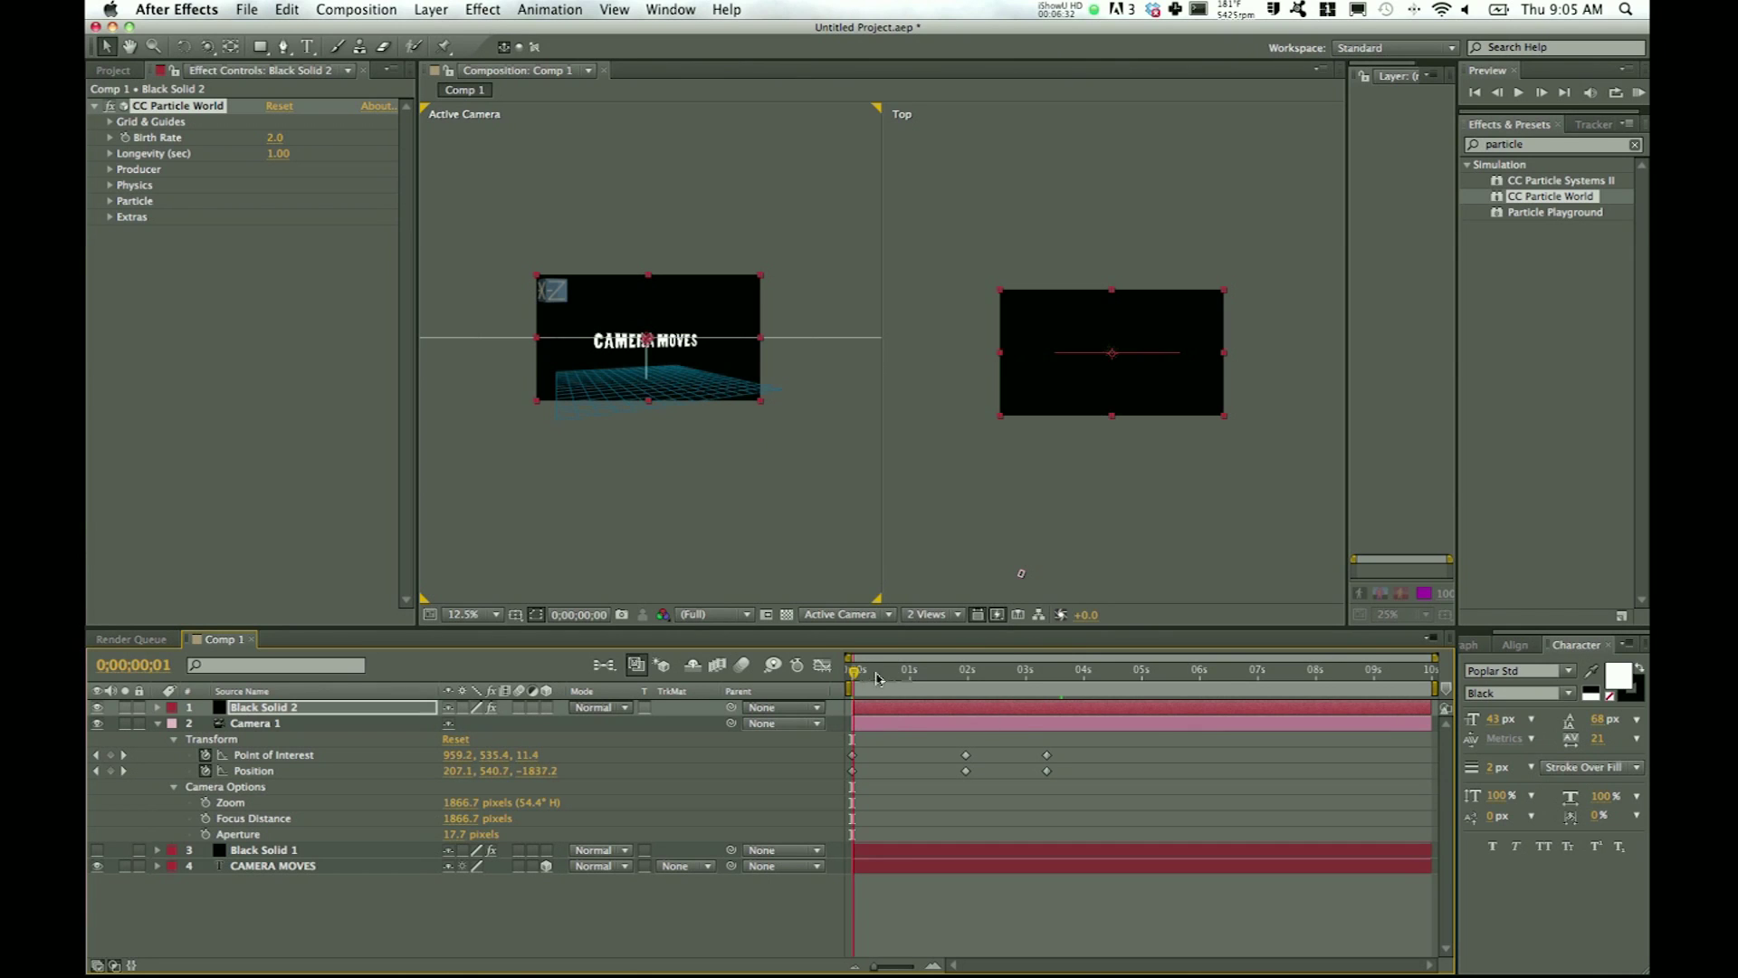
# Step: Check the particles at 3 seconds, return to frame 0, and switch to a single Active Camera view
pyautogui.click(1025, 677)
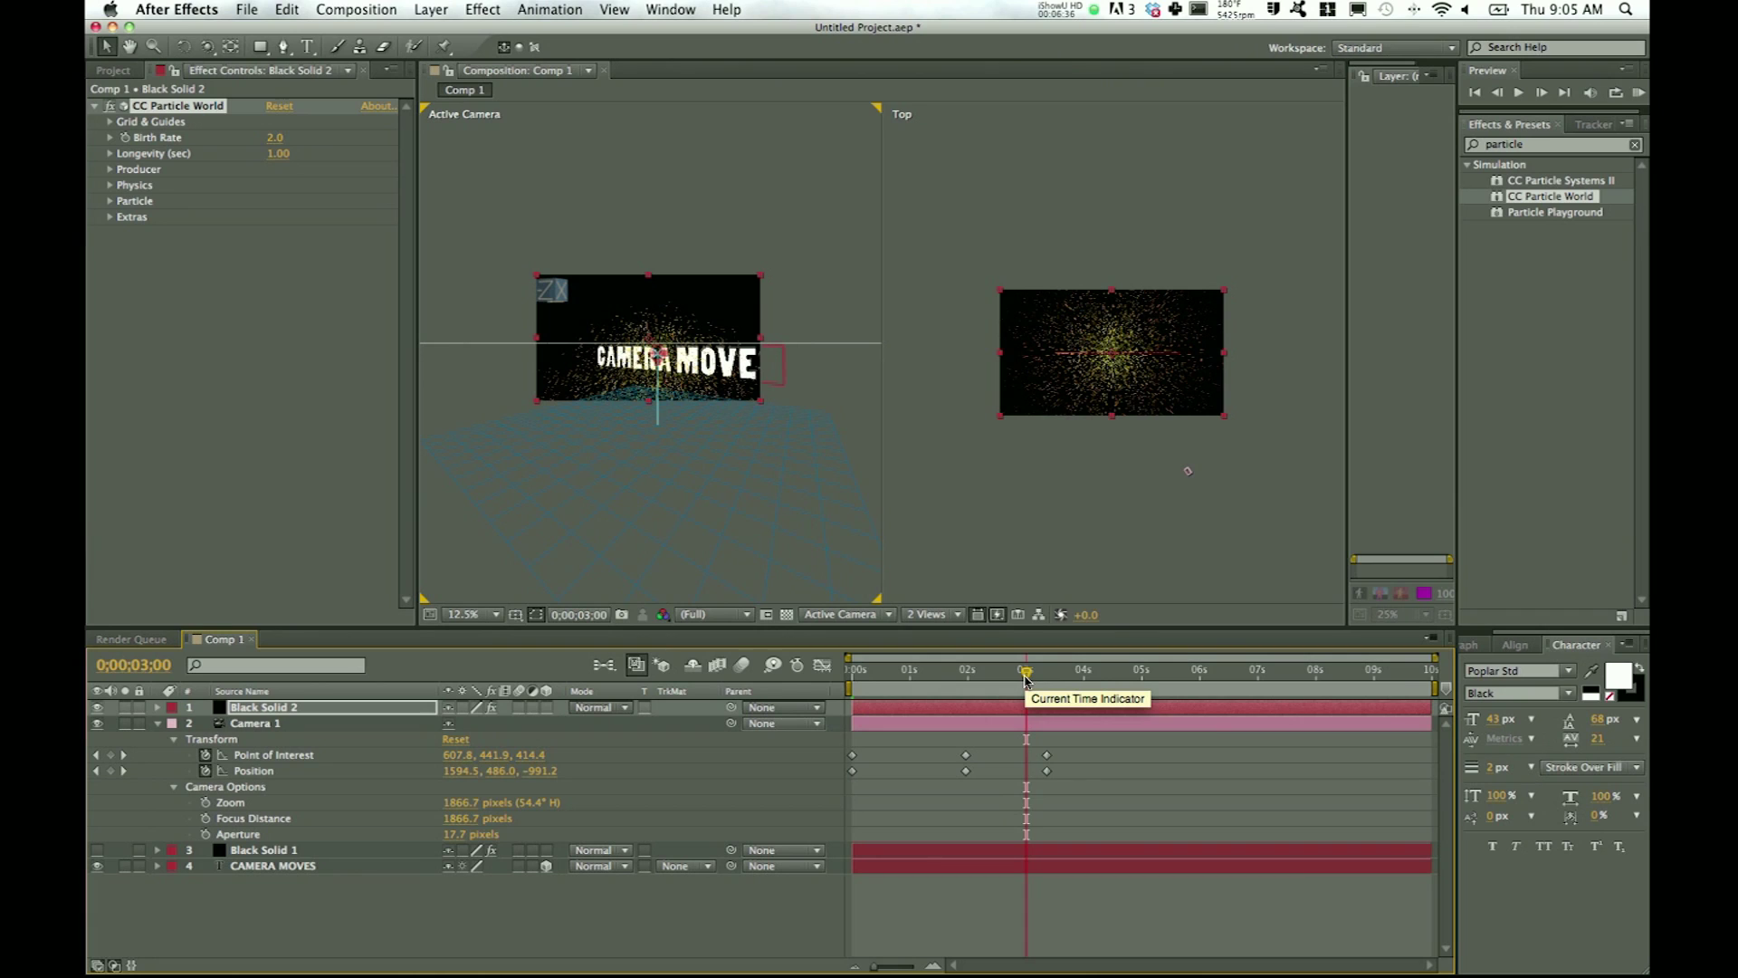
pyautogui.moveTo(1026, 679); pyautogui.dragTo(842, 679)
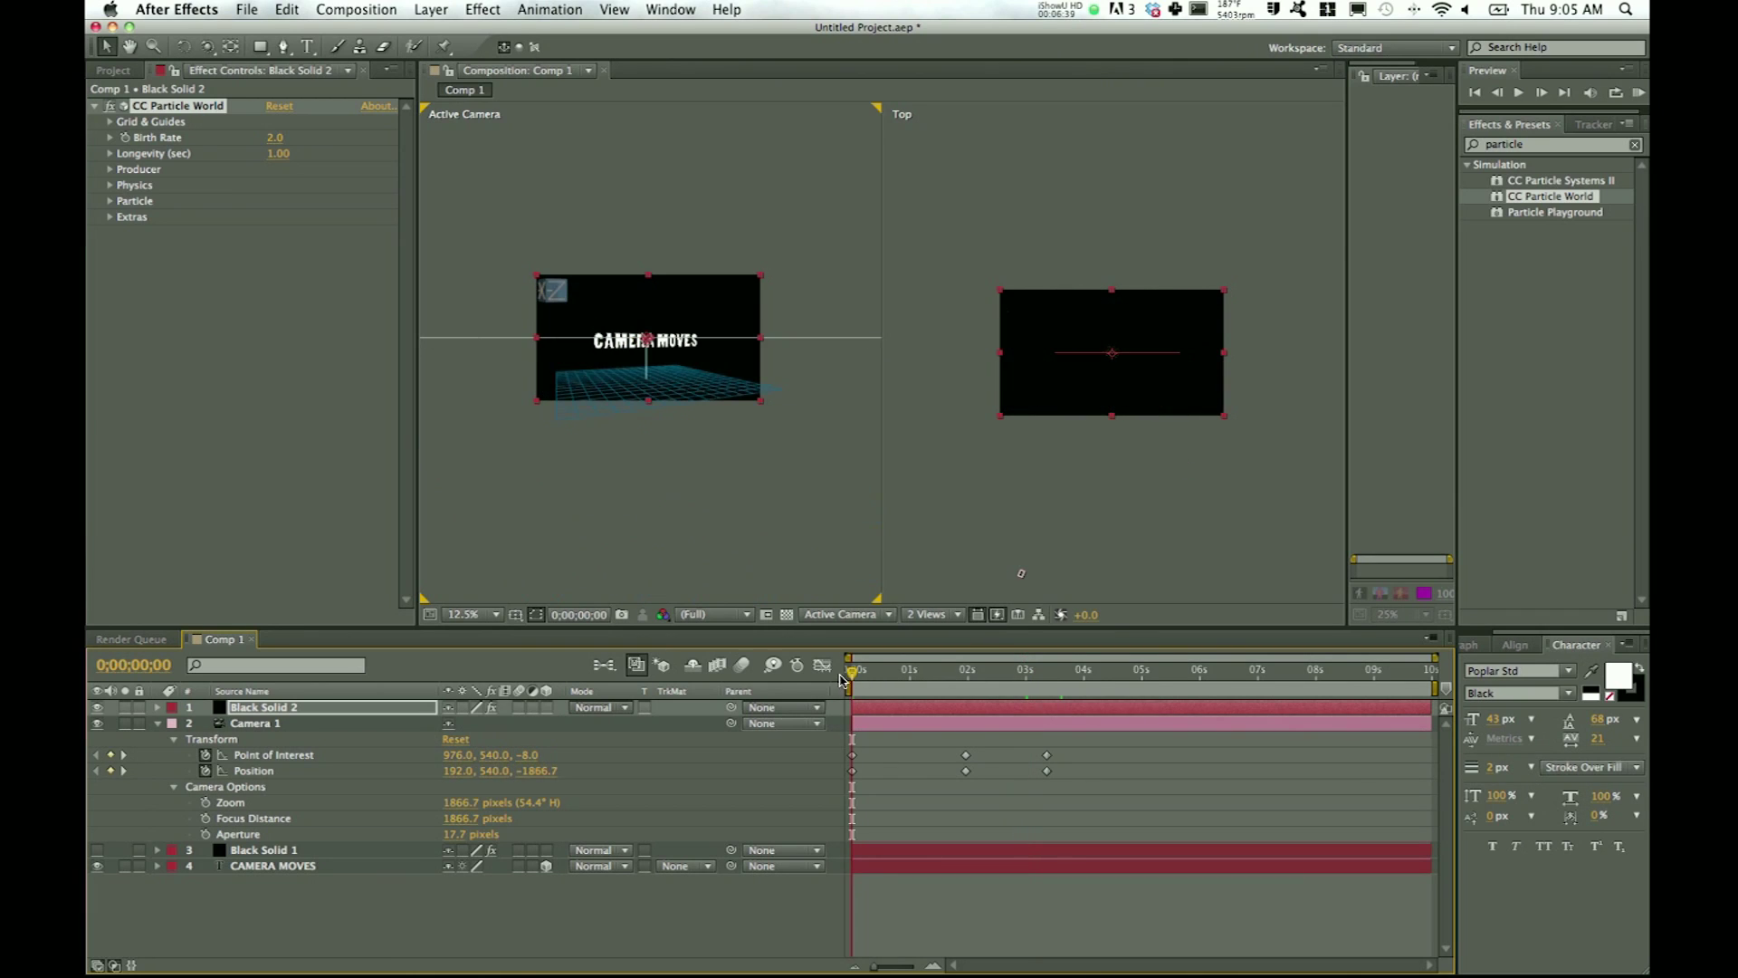
pyautogui.click(927, 617)
pyautogui.click(937, 631)
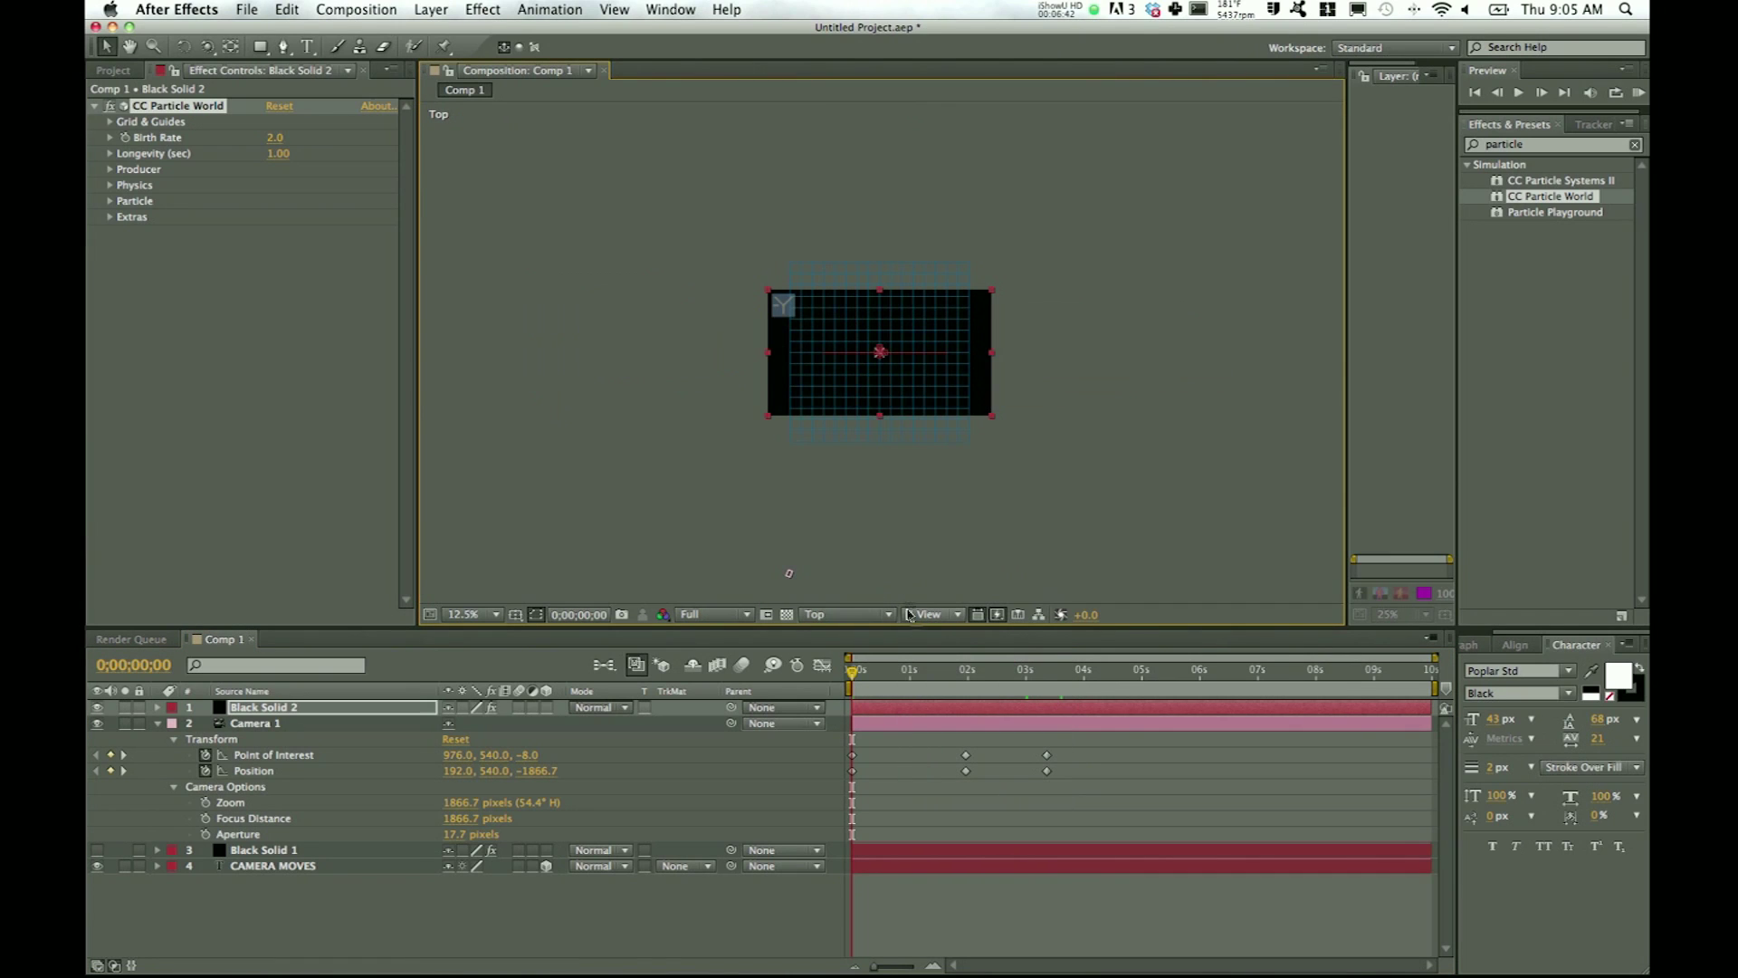
pyautogui.click(846, 614)
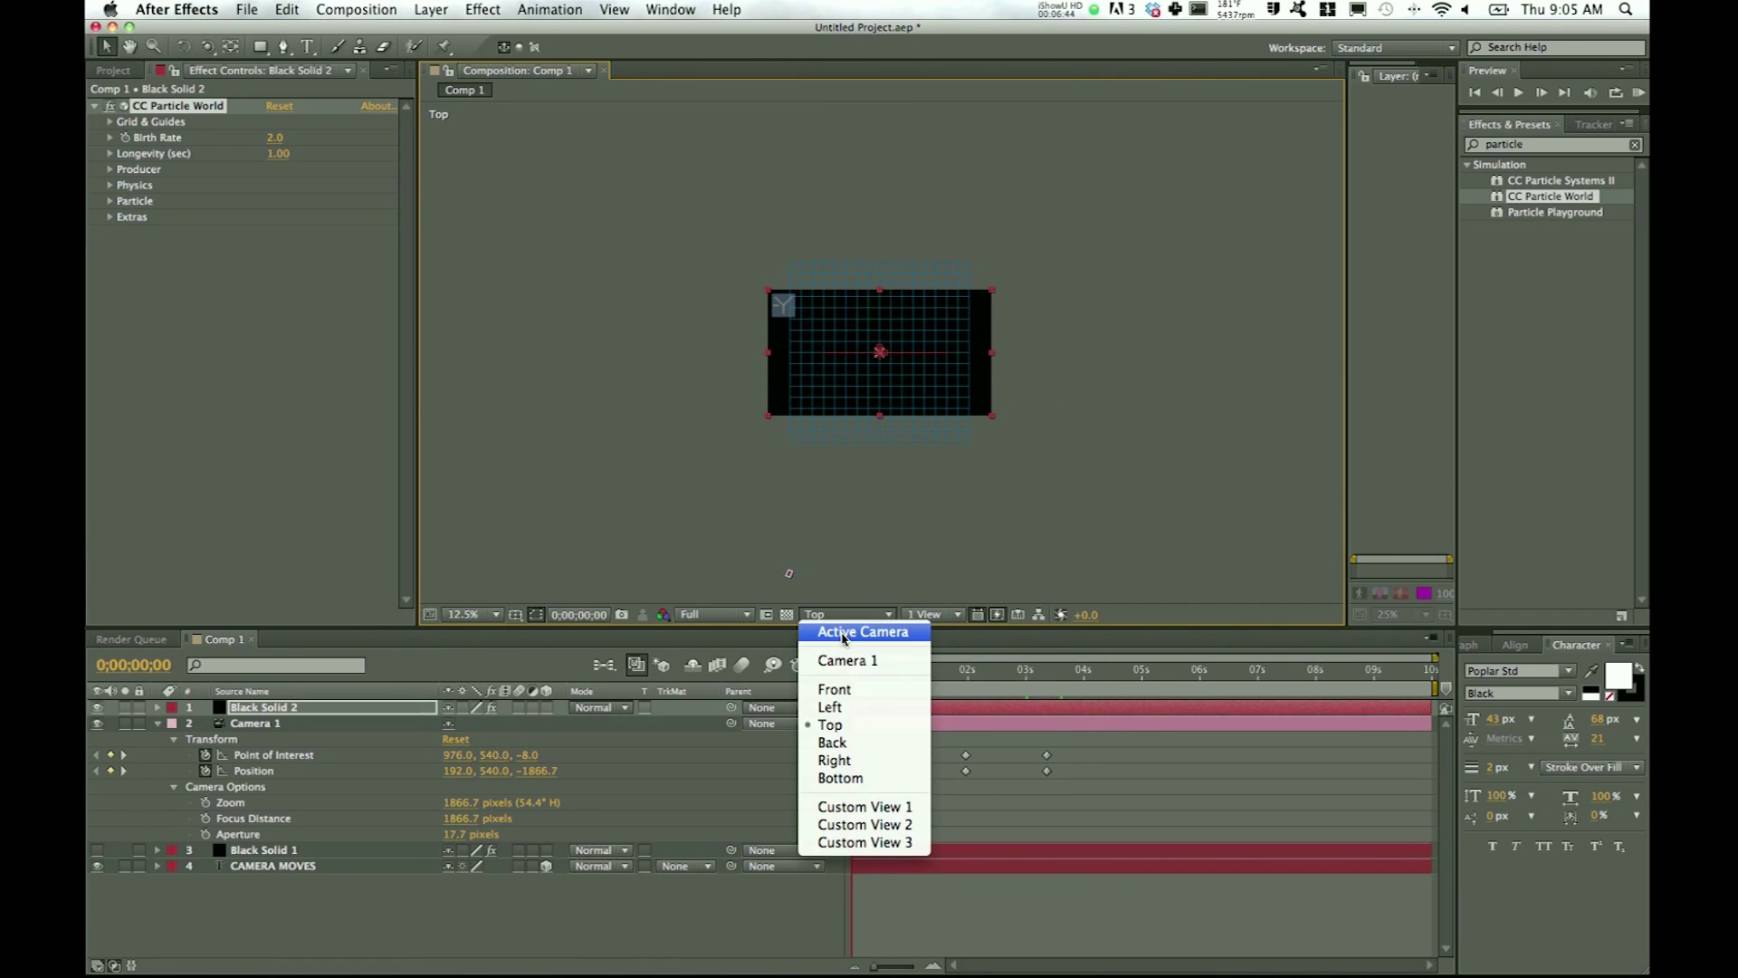
pyautogui.click(828, 629)
# Step: Zoom the viewer to 25%, then fit the composition to the viewer
pyautogui.press('.')
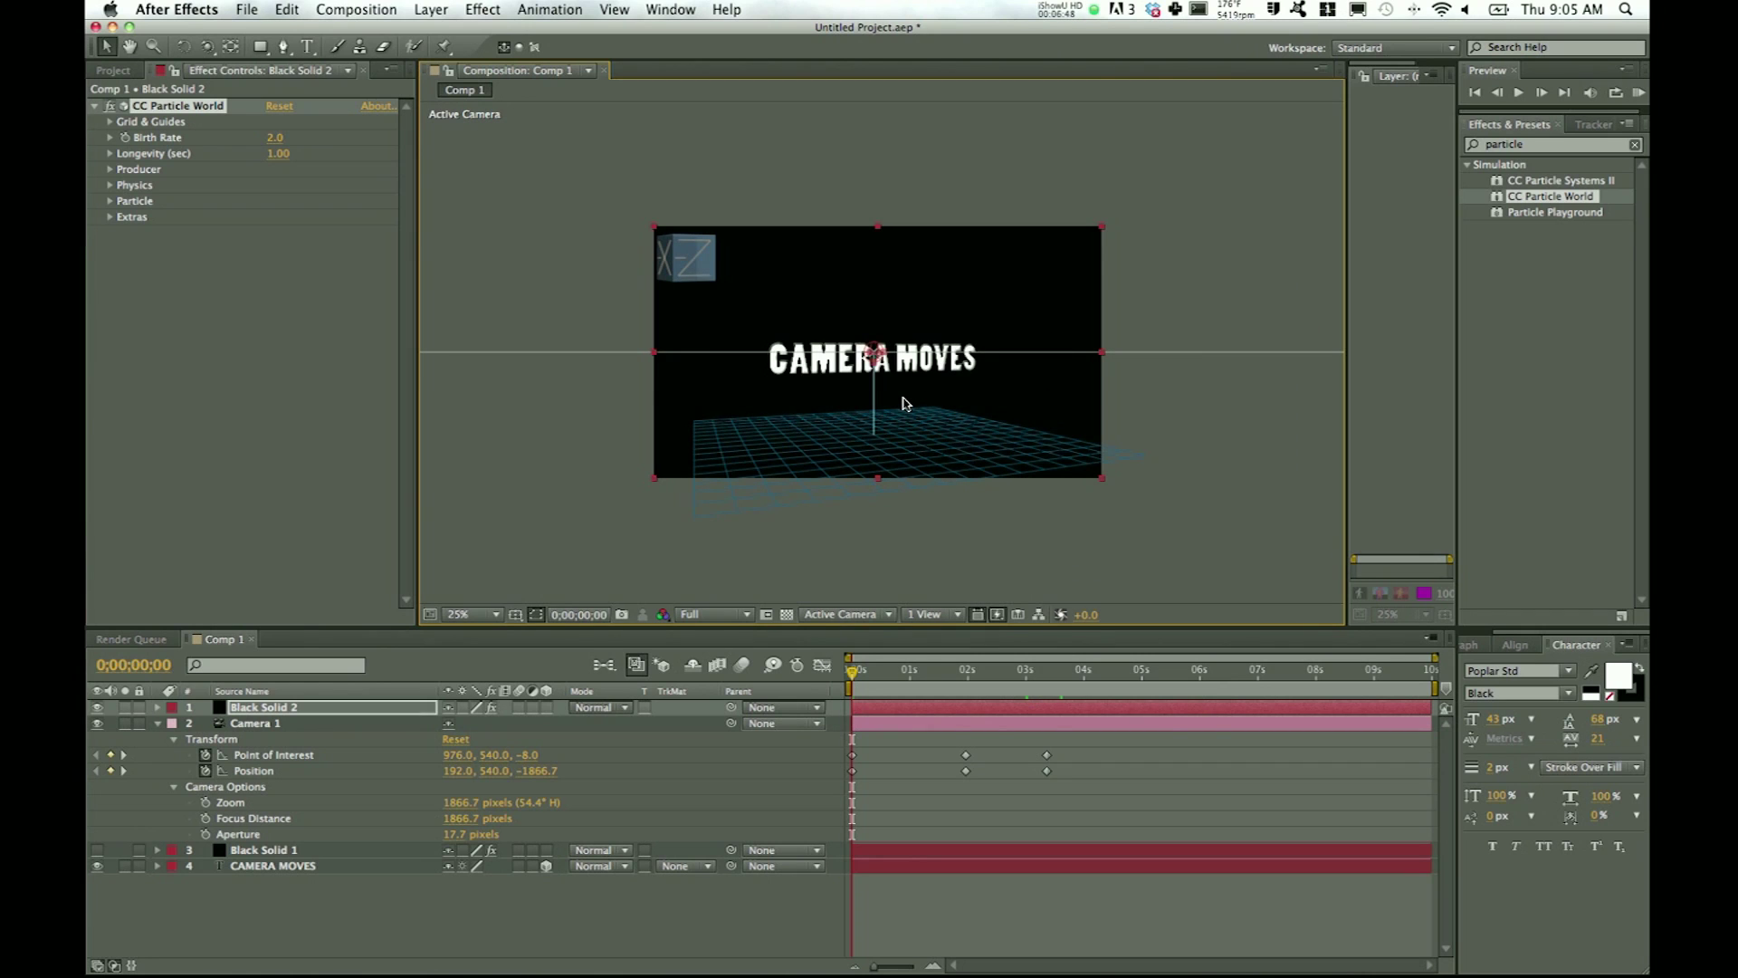
pyautogui.click(471, 615)
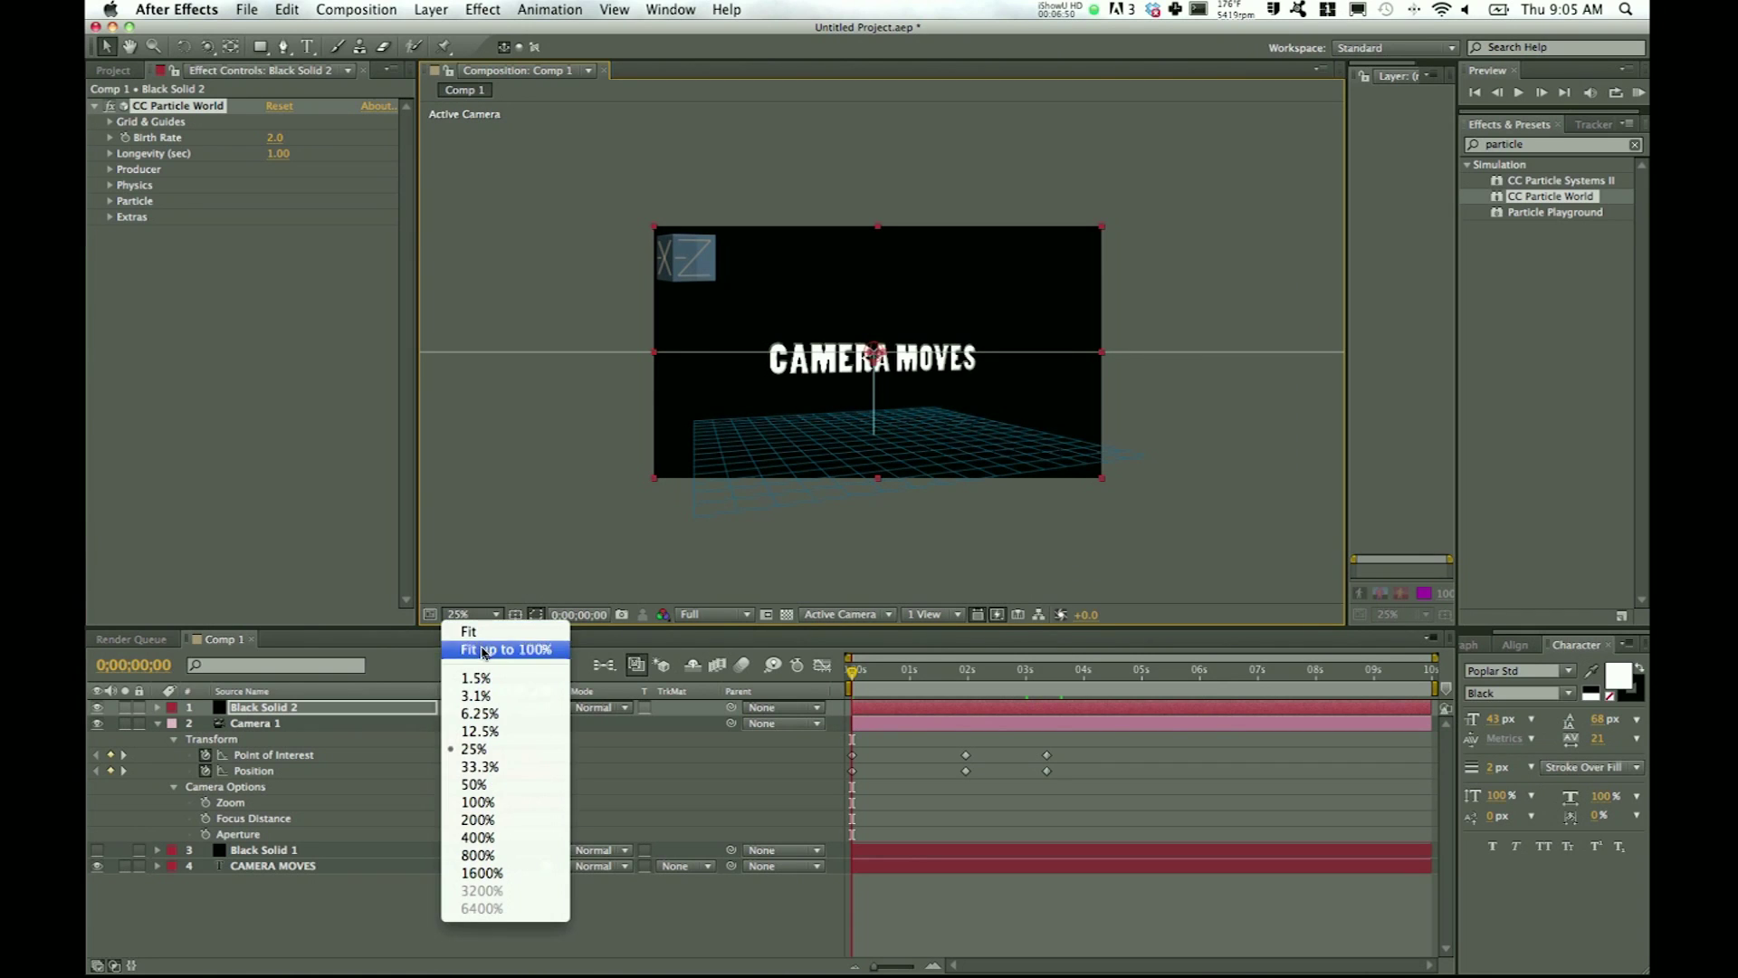
pyautogui.click(484, 650)
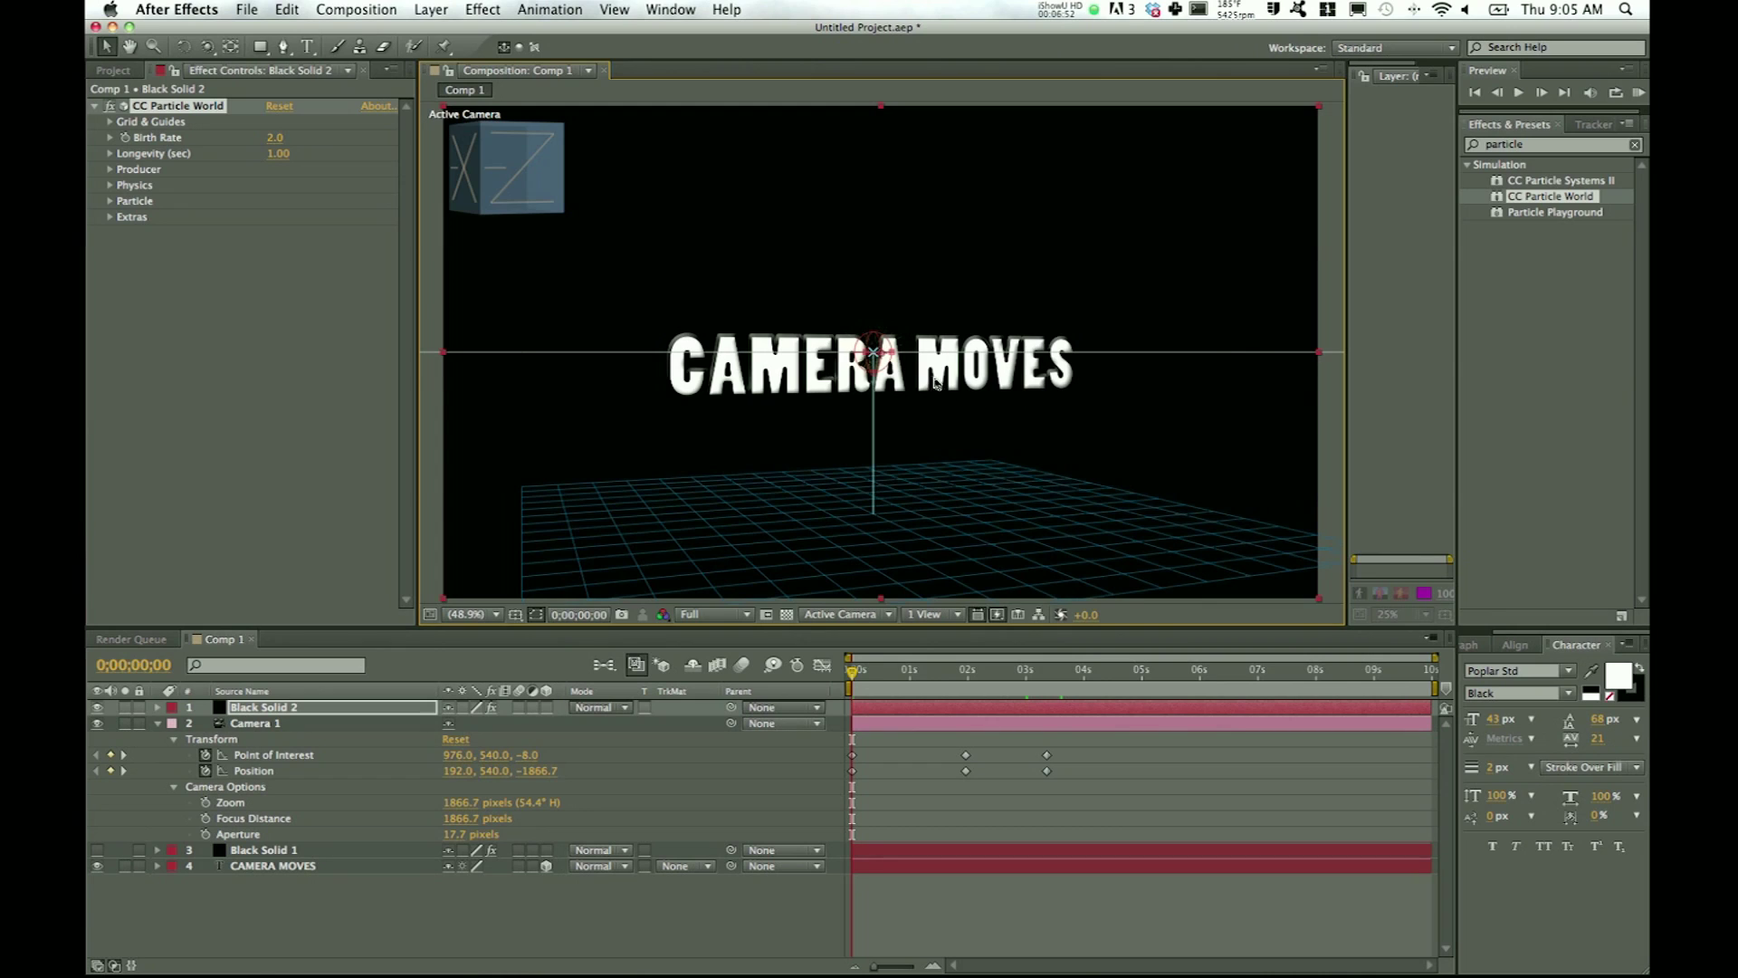
# Step: Select CC Particle World on Black Solid 2 and scrub to about 2 seconds to preview the burst
pyautogui.click(286, 710)
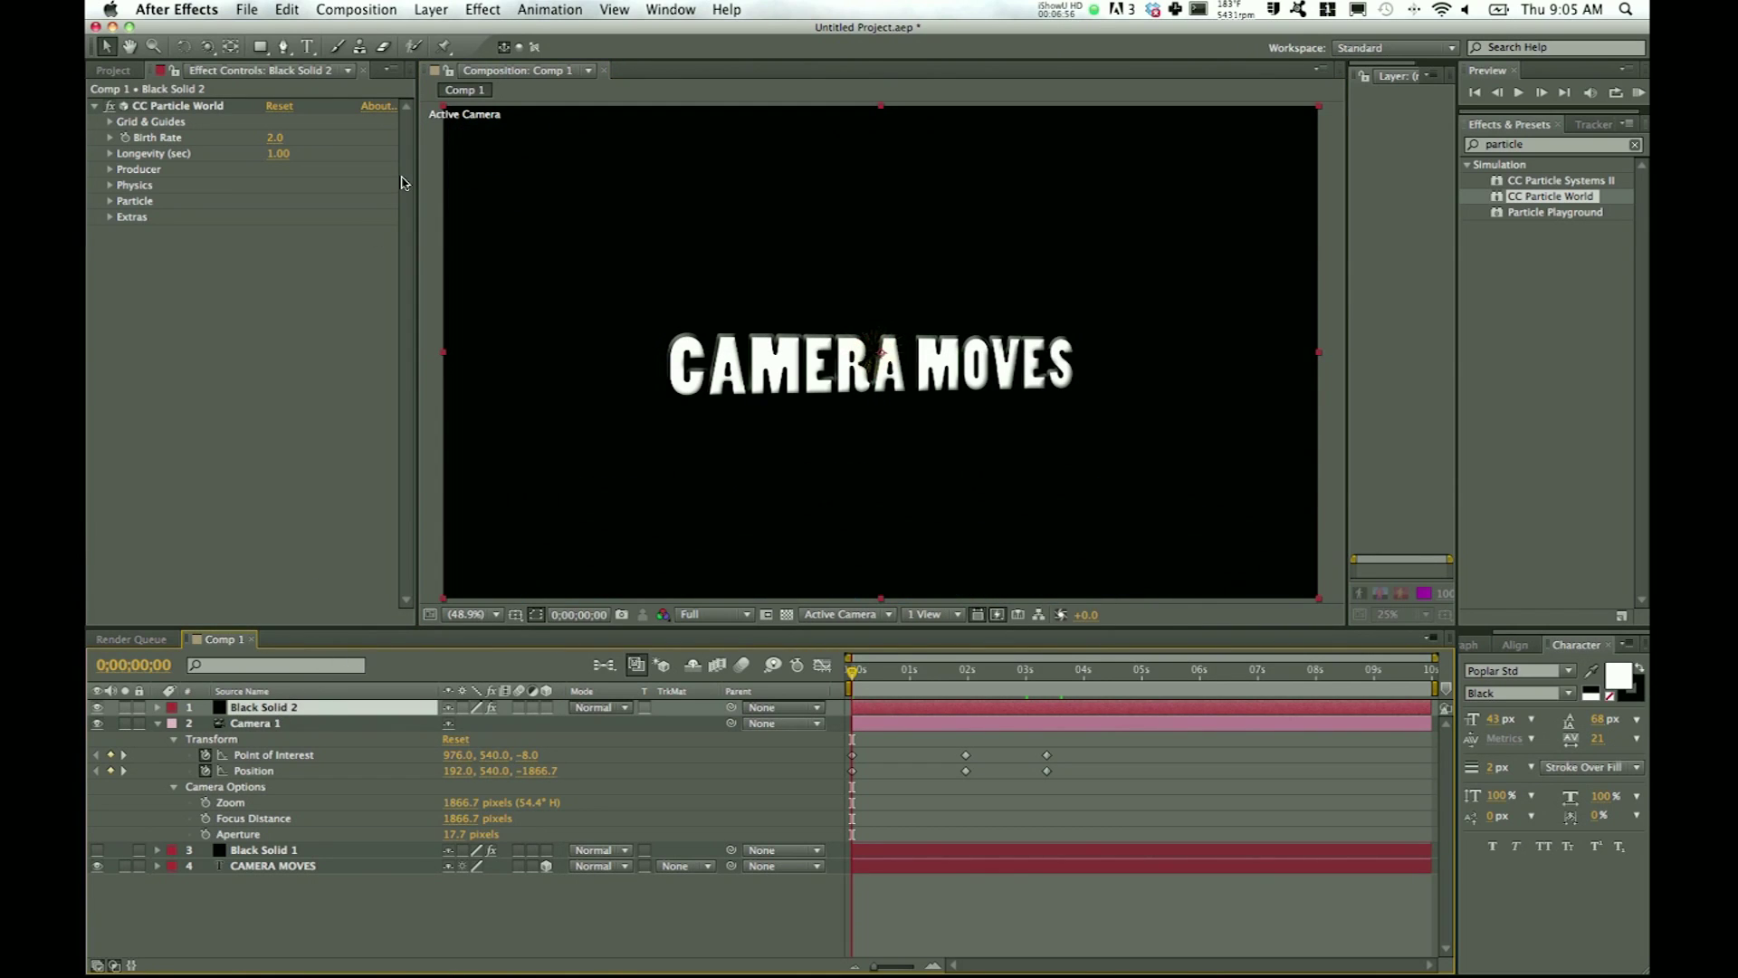
pyautogui.click(176, 105)
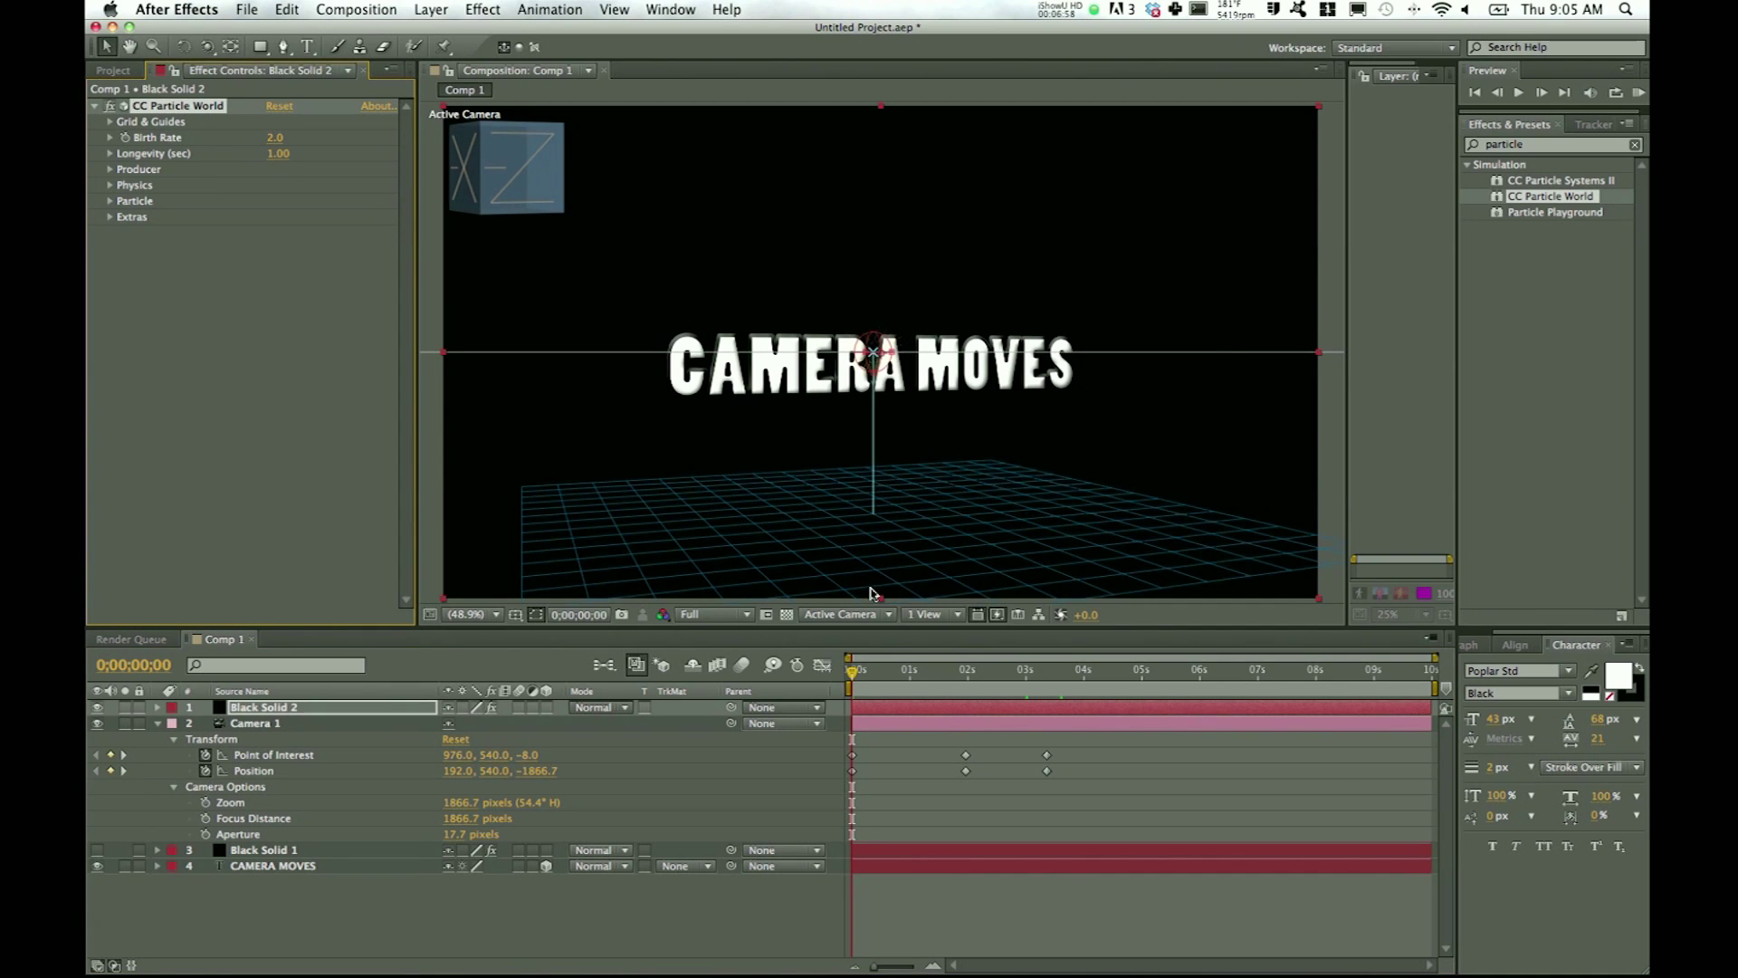
pyautogui.moveTo(851, 681)
pyautogui.mouseDown()
pyautogui.moveTo(893, 680)
pyautogui.moveTo(835, 681)
pyautogui.mouseUp()
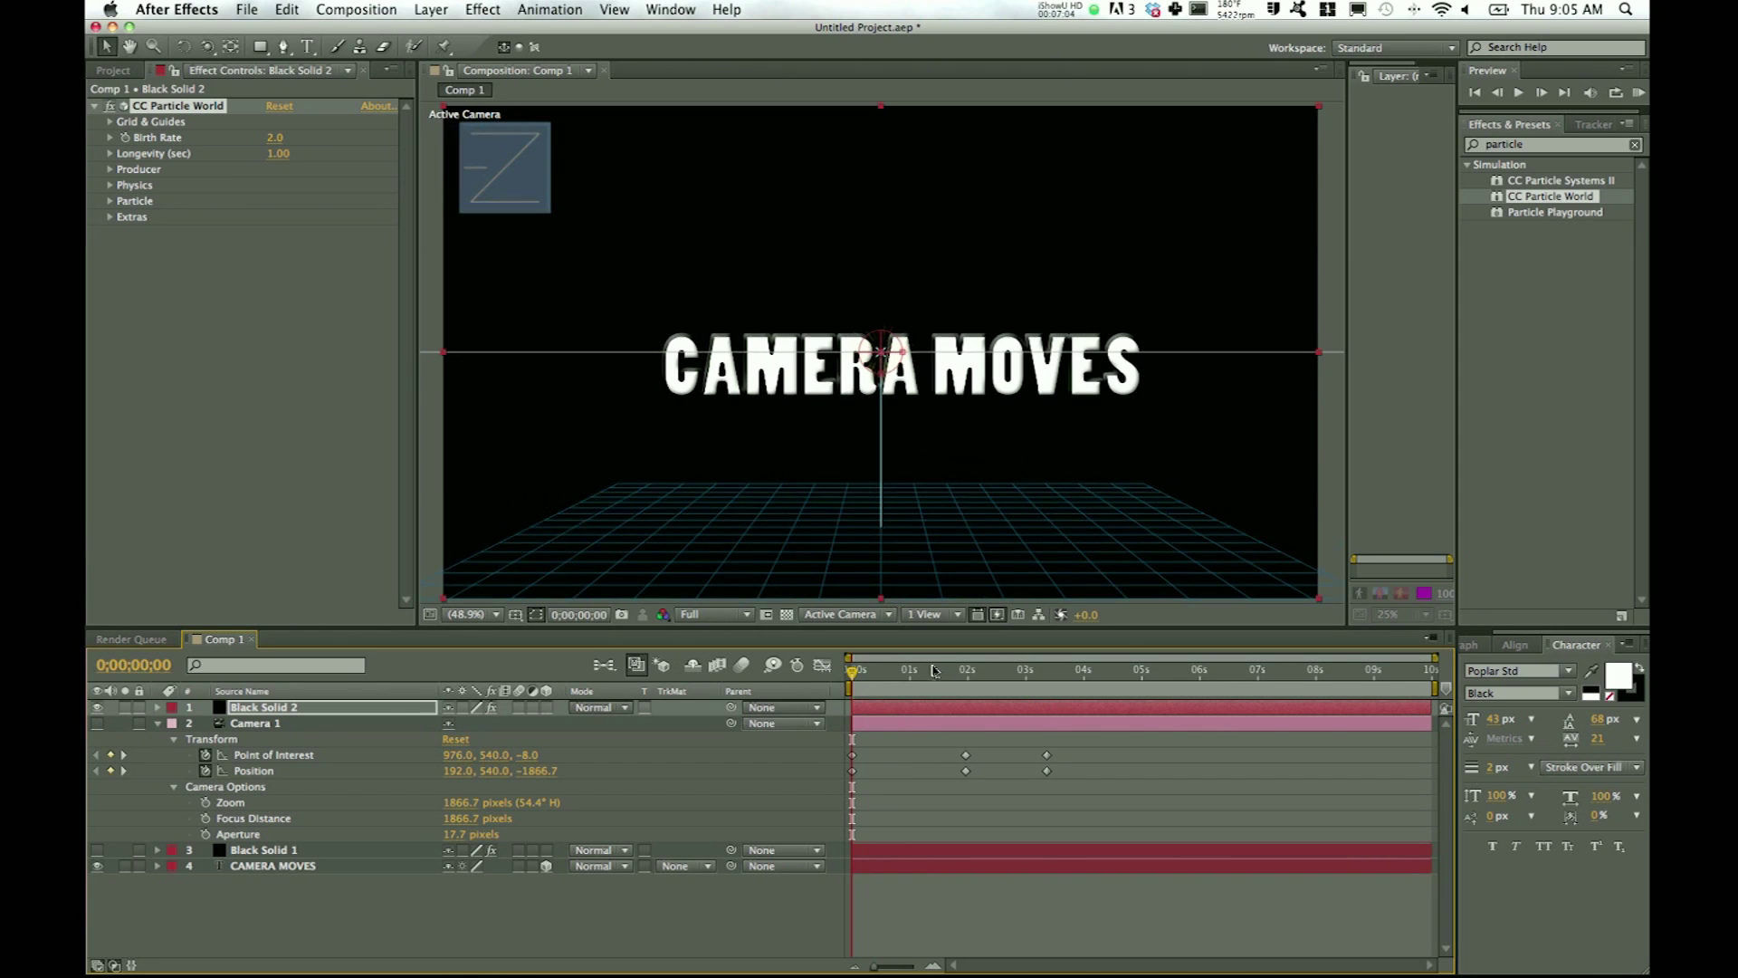
pyautogui.moveTo(853, 672)
pyautogui.mouseDown()
pyautogui.moveTo(1002, 680)
pyautogui.moveTo(833, 679)
pyautogui.moveTo(967, 679)
pyautogui.moveTo(851, 679)
pyautogui.mouseUp()
# Step: Set the particle Physics to Fire animation, Velocity 0.70 and Gravity 0.050, then preview at 1;02
pyautogui.click(110, 184)
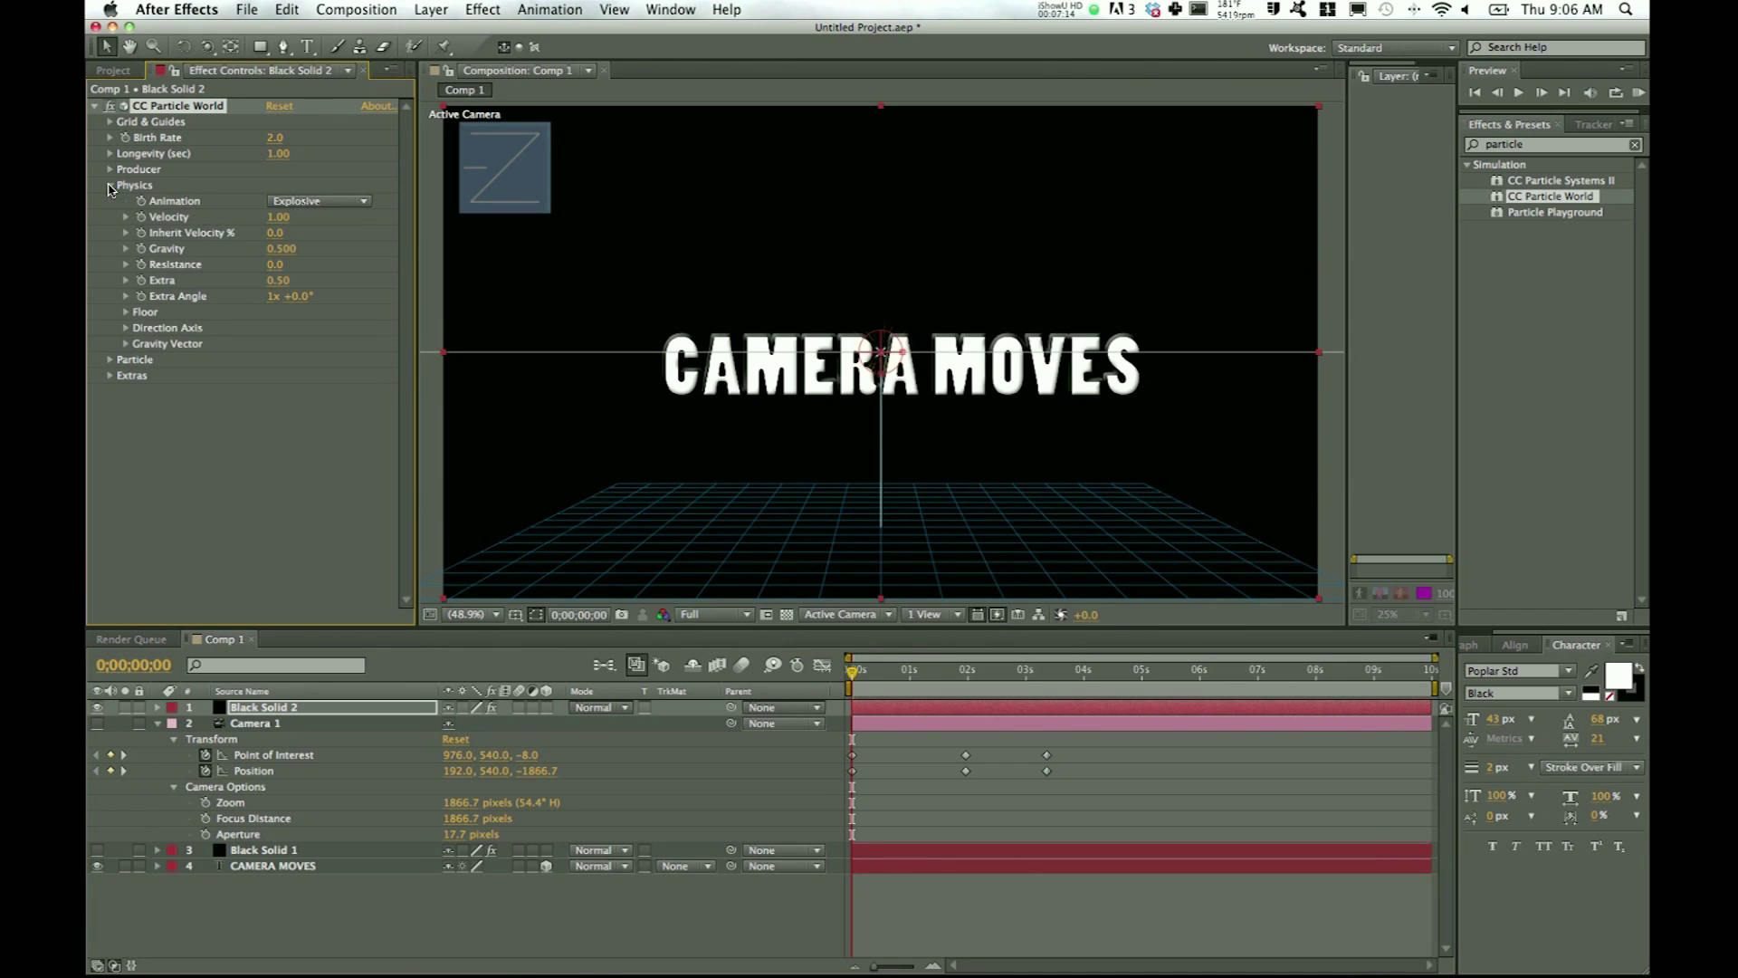
pyautogui.click(353, 198)
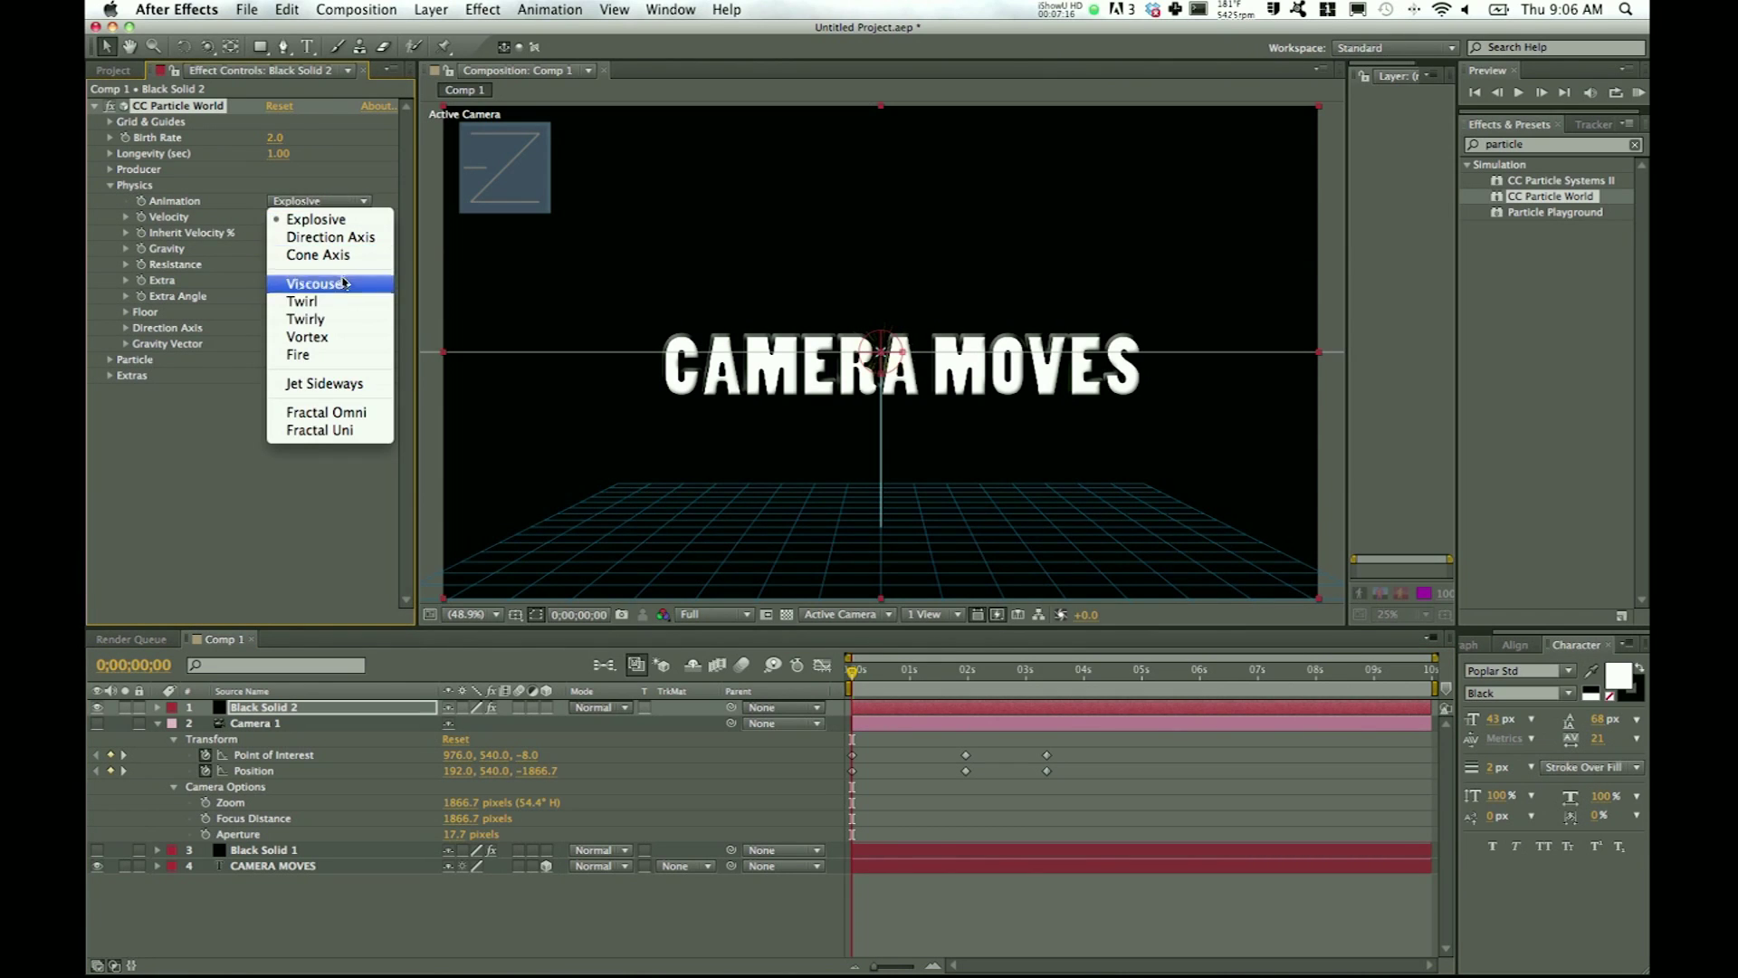
pyautogui.click(339, 357)
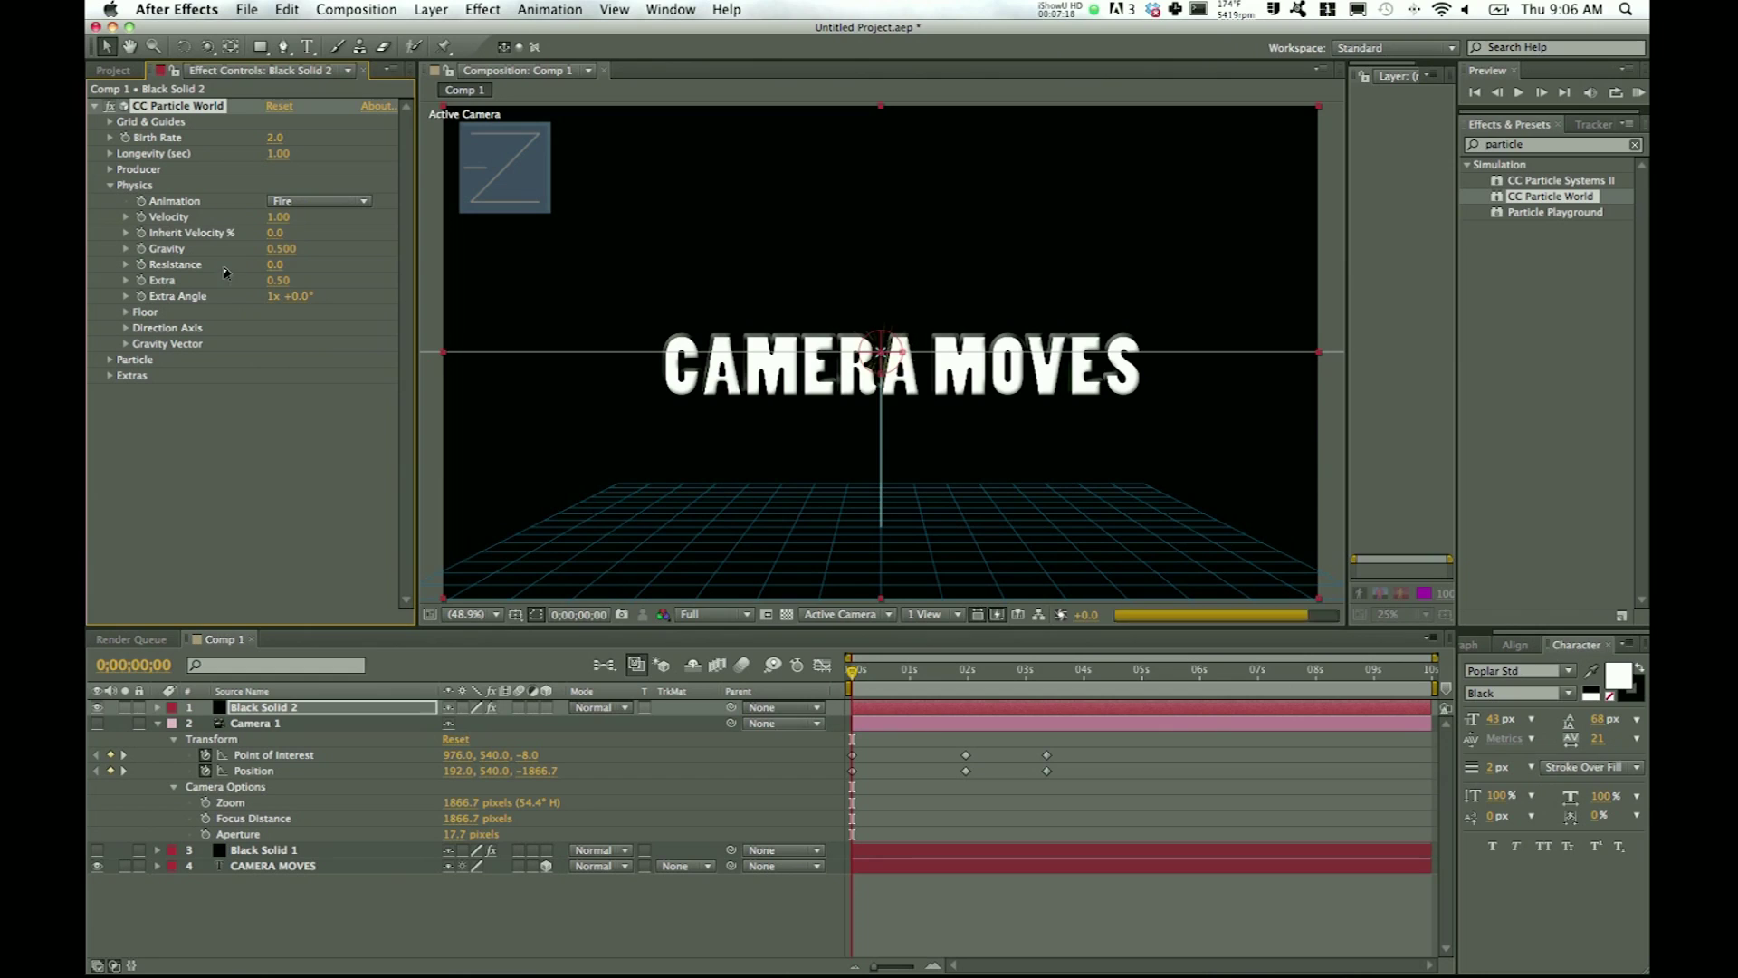
pyautogui.moveTo(276, 217); pyautogui.dragTo(294, 218)
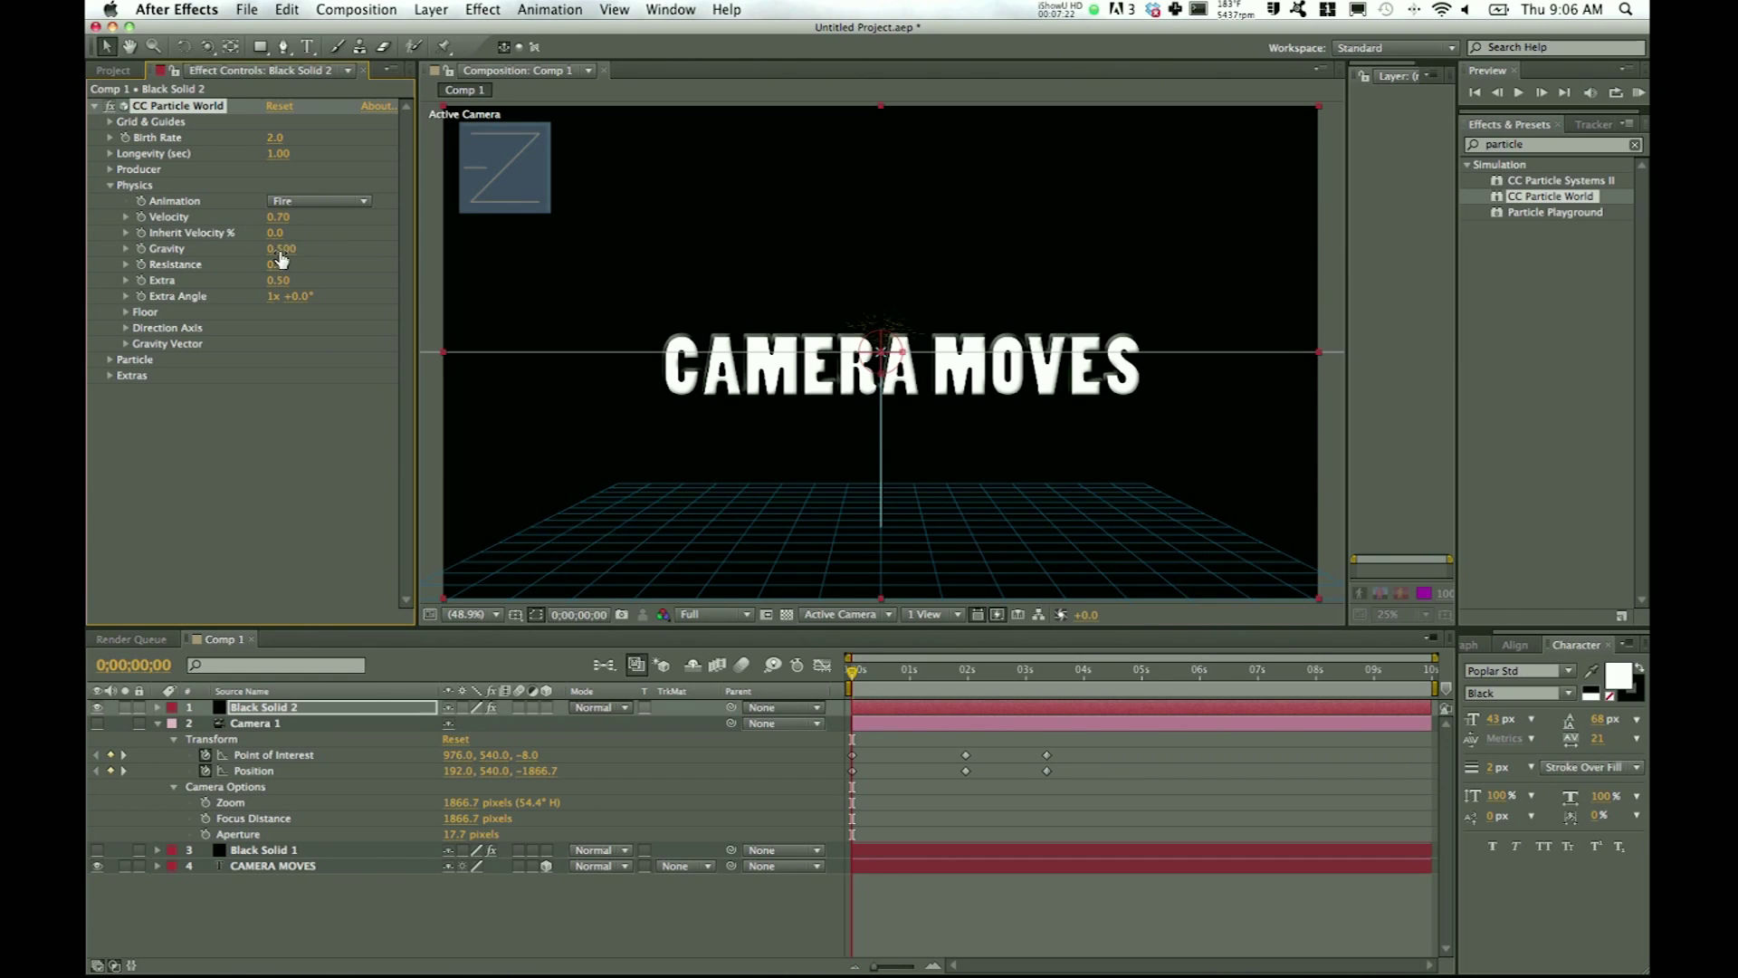
pyautogui.click(281, 251)
pyautogui.write('0')
pyautogui.press('Return')
pyautogui.click(912, 679)
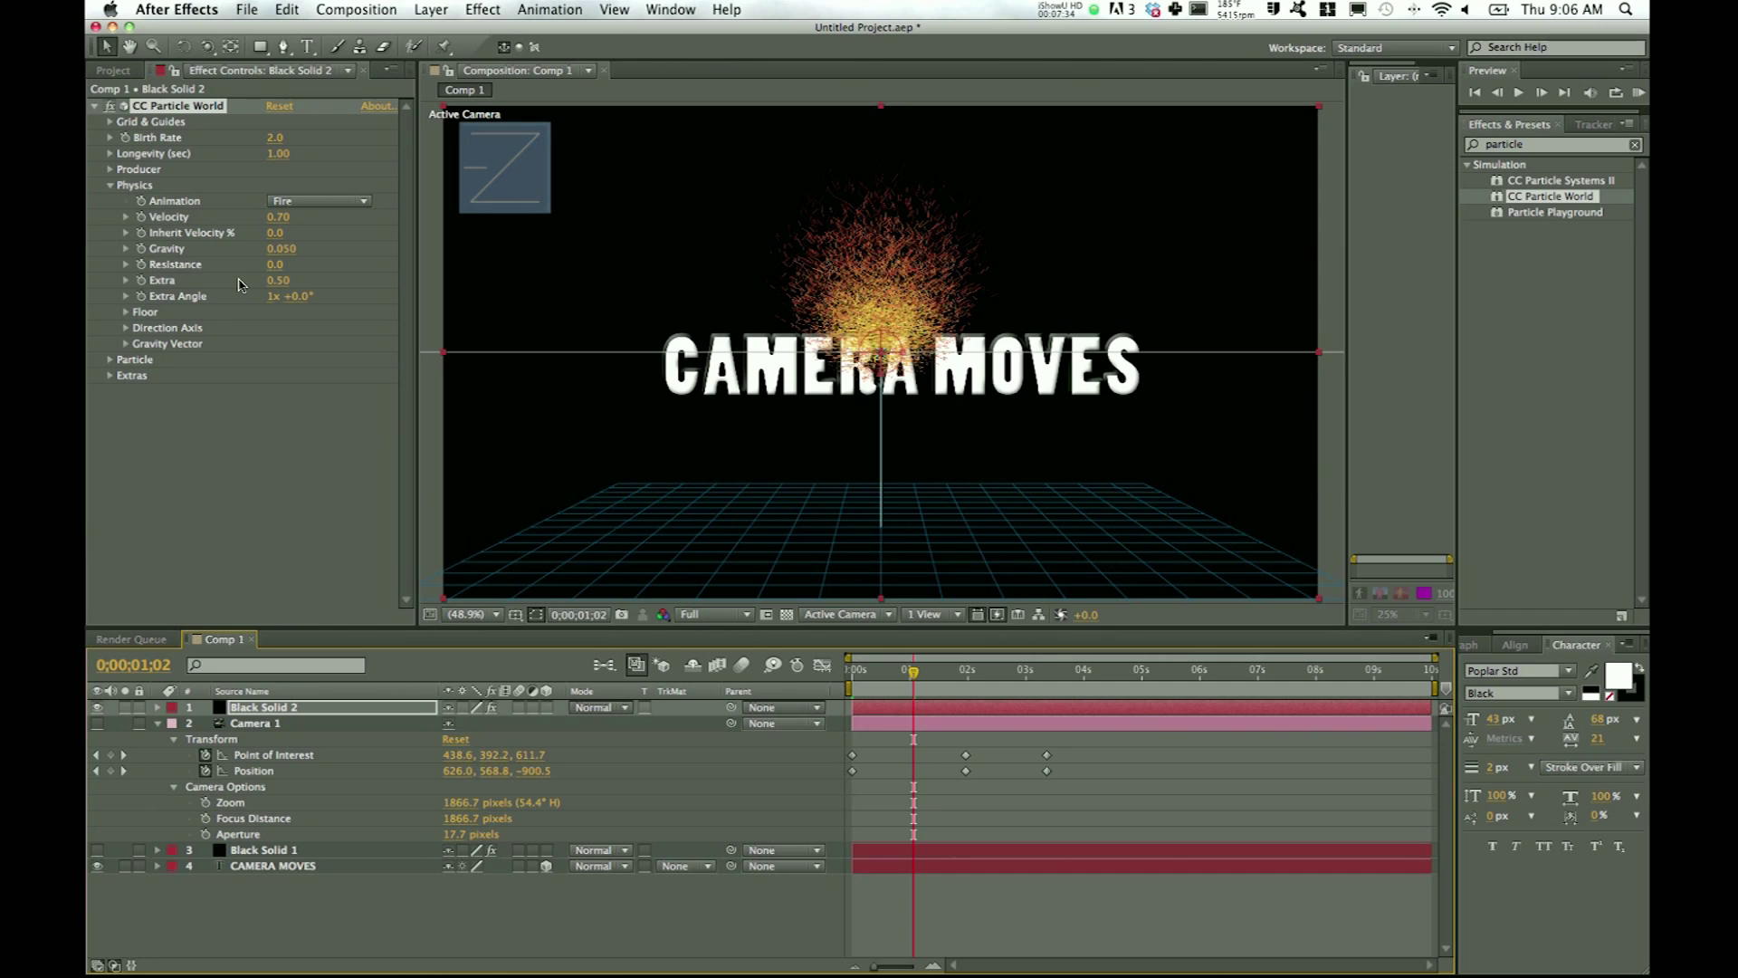
# Step: Make the particles Faded Spheres with smaller Birth and Death Size
pyautogui.click(110, 361)
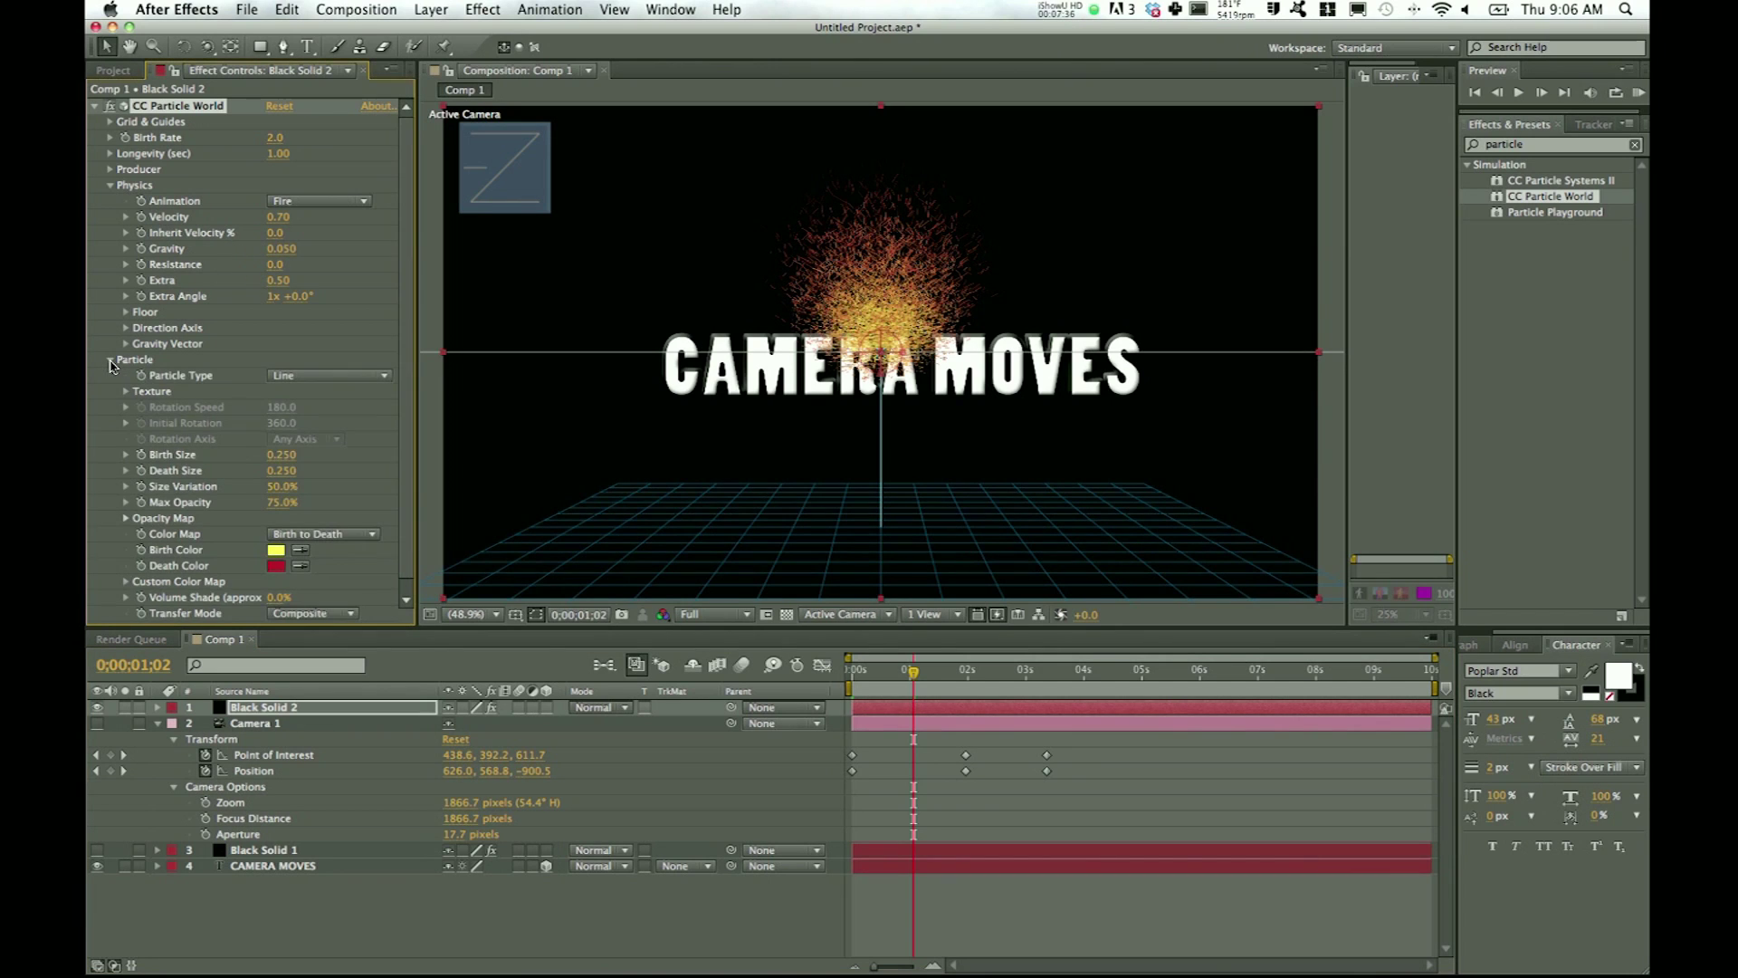
pyautogui.click(317, 377)
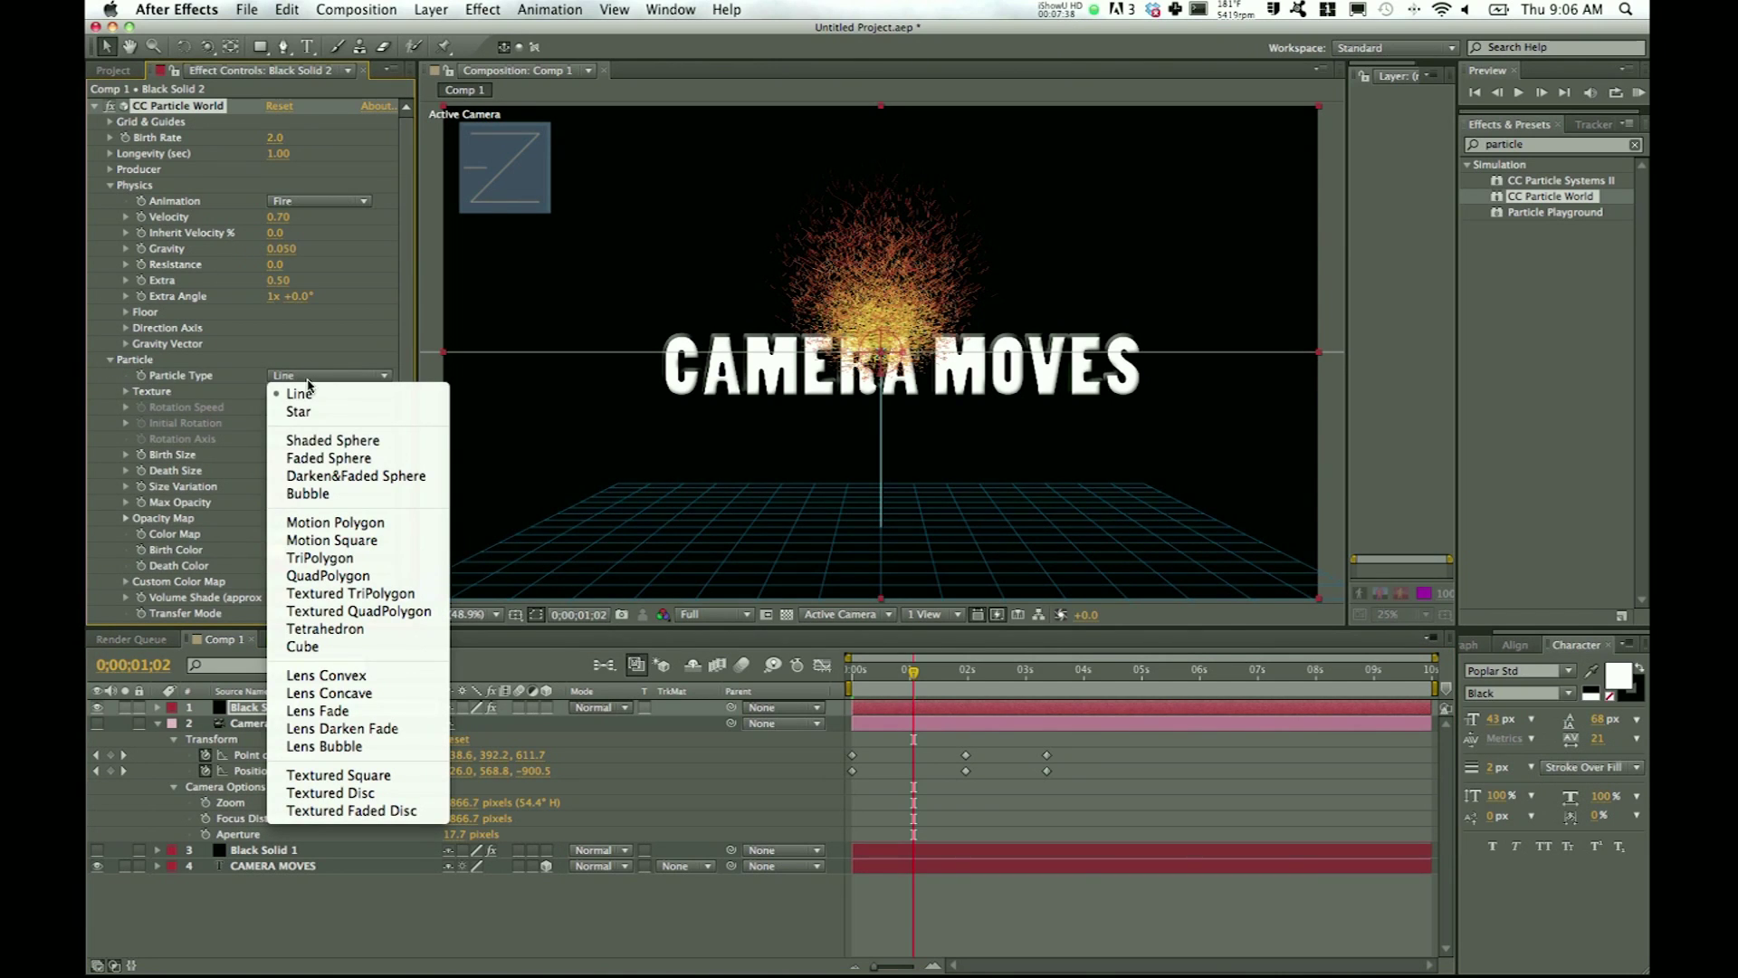
pyautogui.click(338, 458)
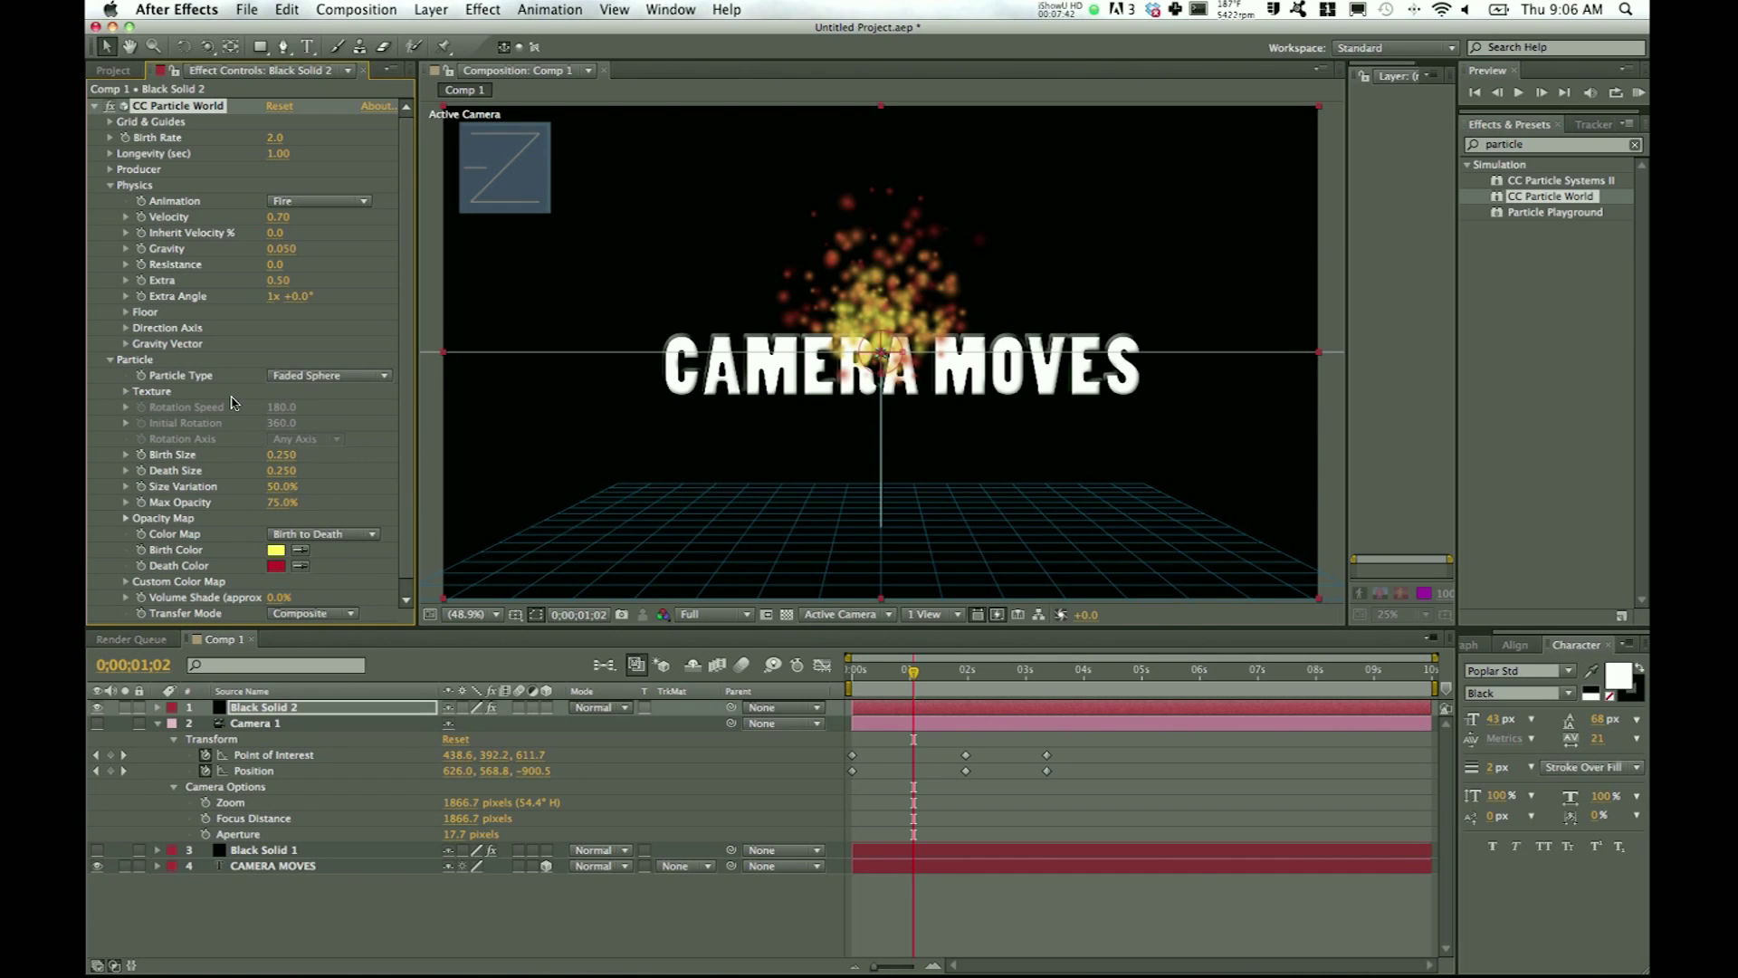
pyautogui.scroll(-1, 234, 402)
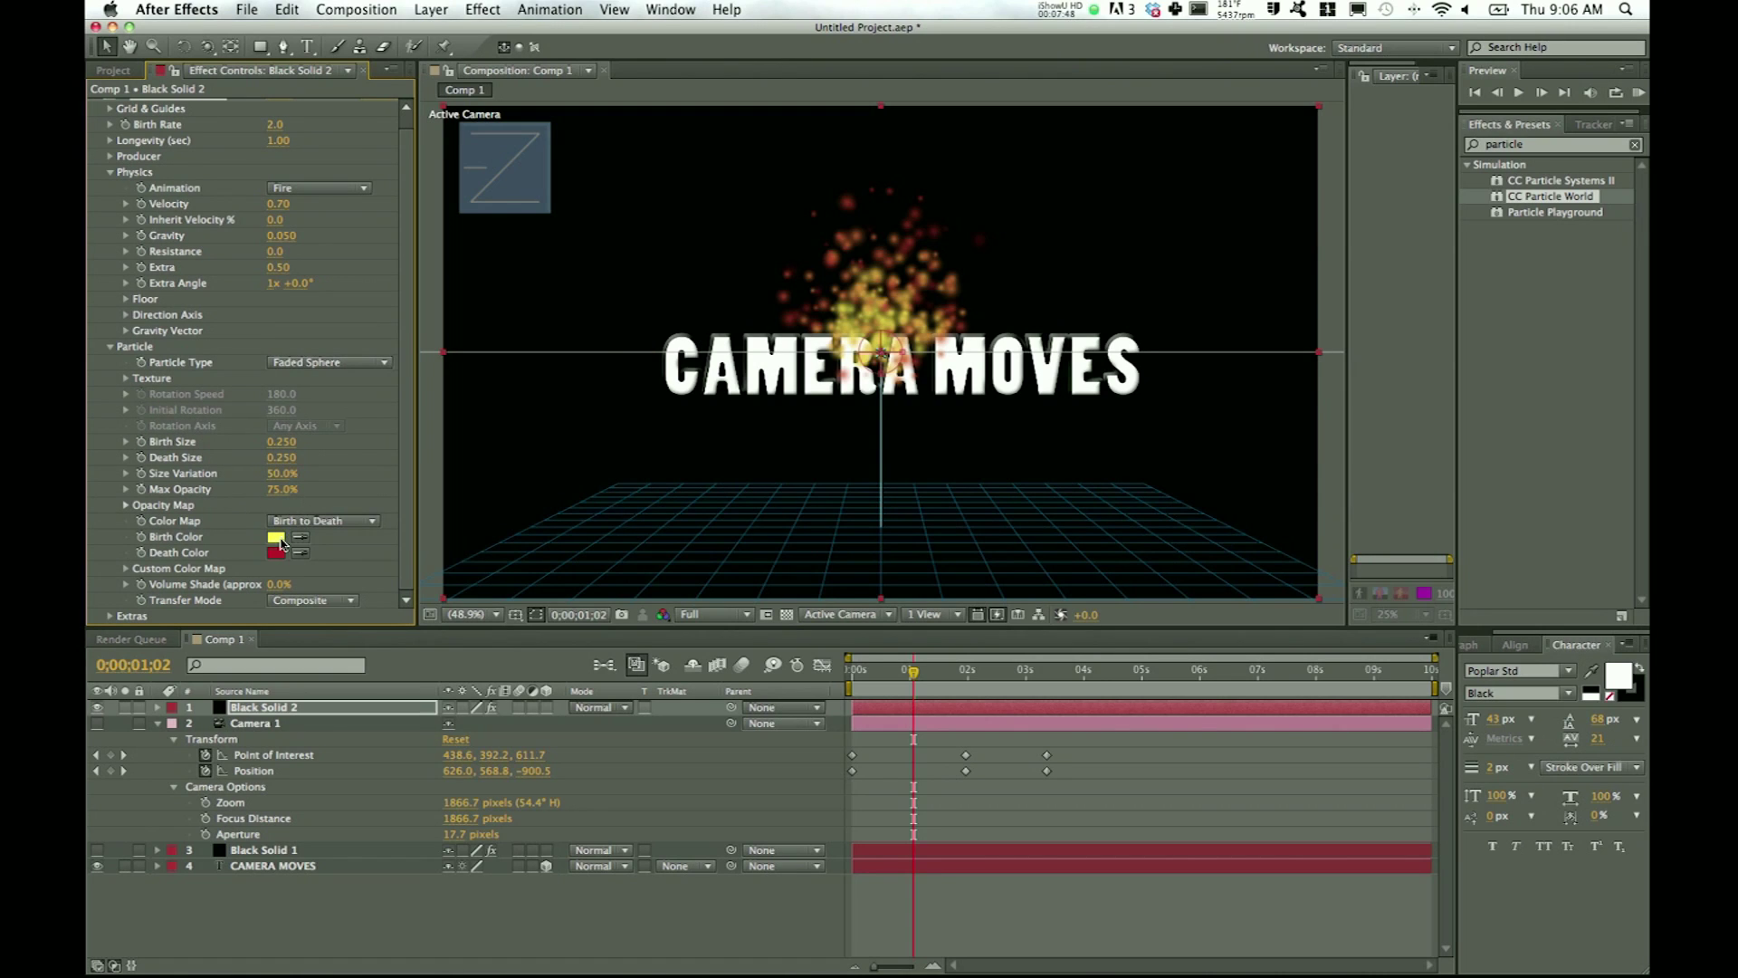
pyautogui.moveTo(270, 444); pyautogui.dragTo(226, 458)
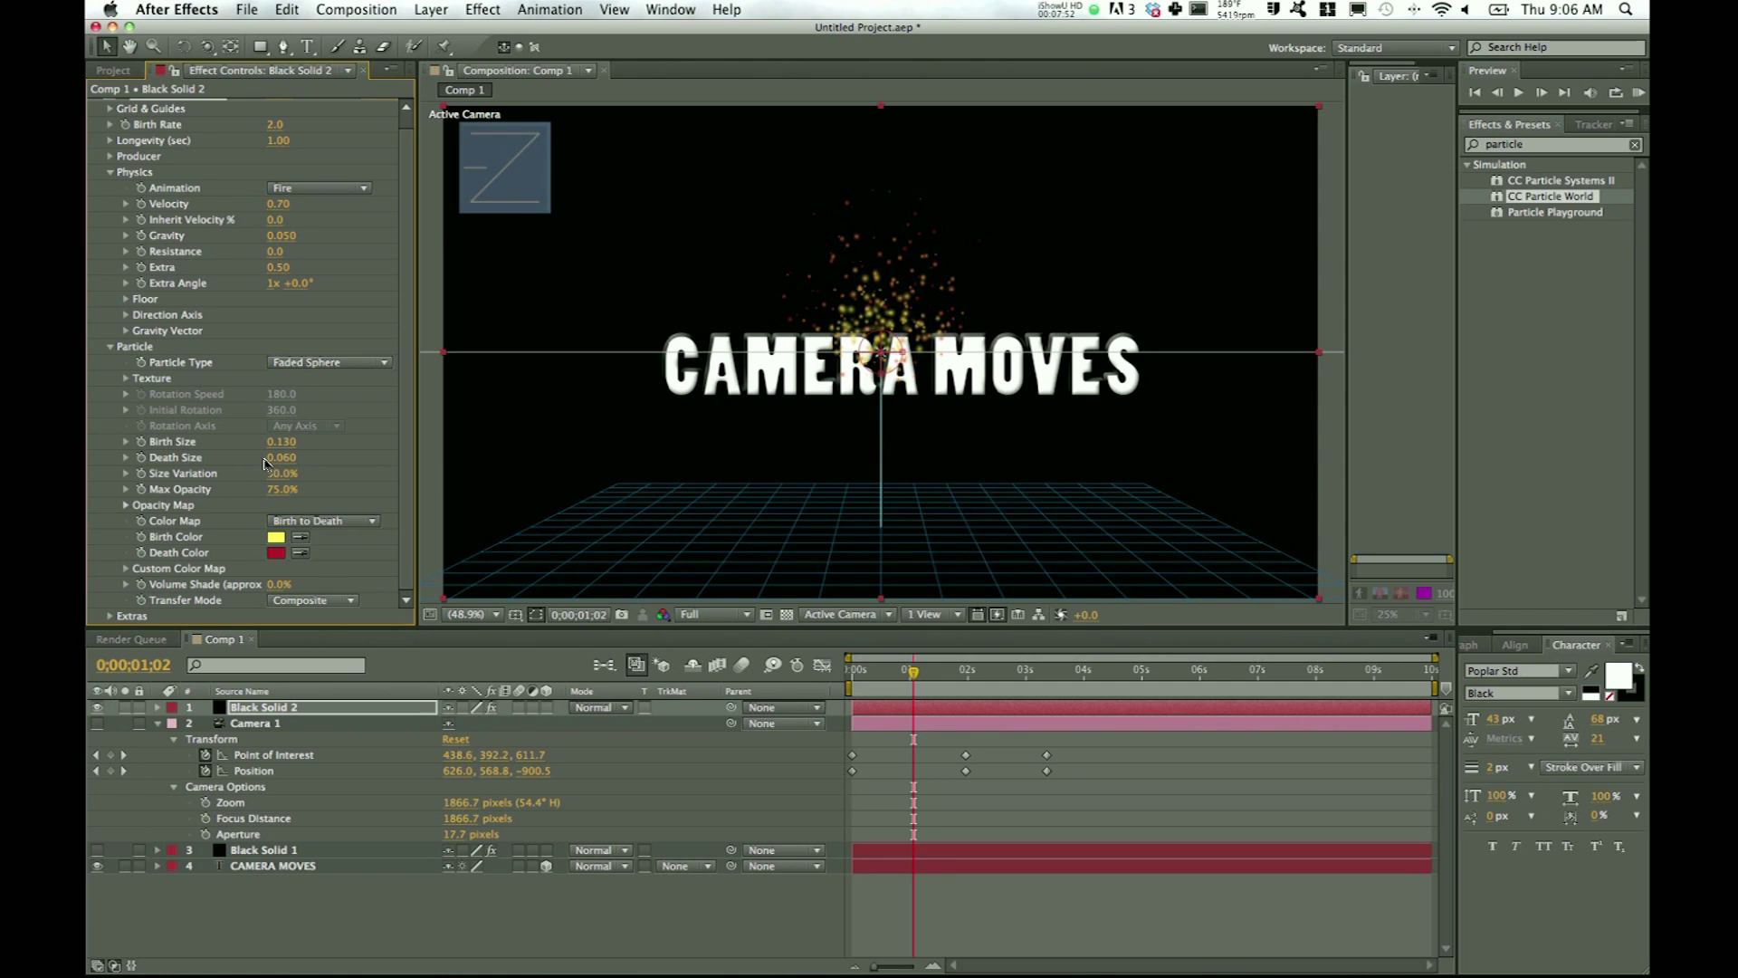
# Step: Set the Birth Color to deep blue 0012FF and the Death Color to pale blue
pyautogui.click(276, 537)
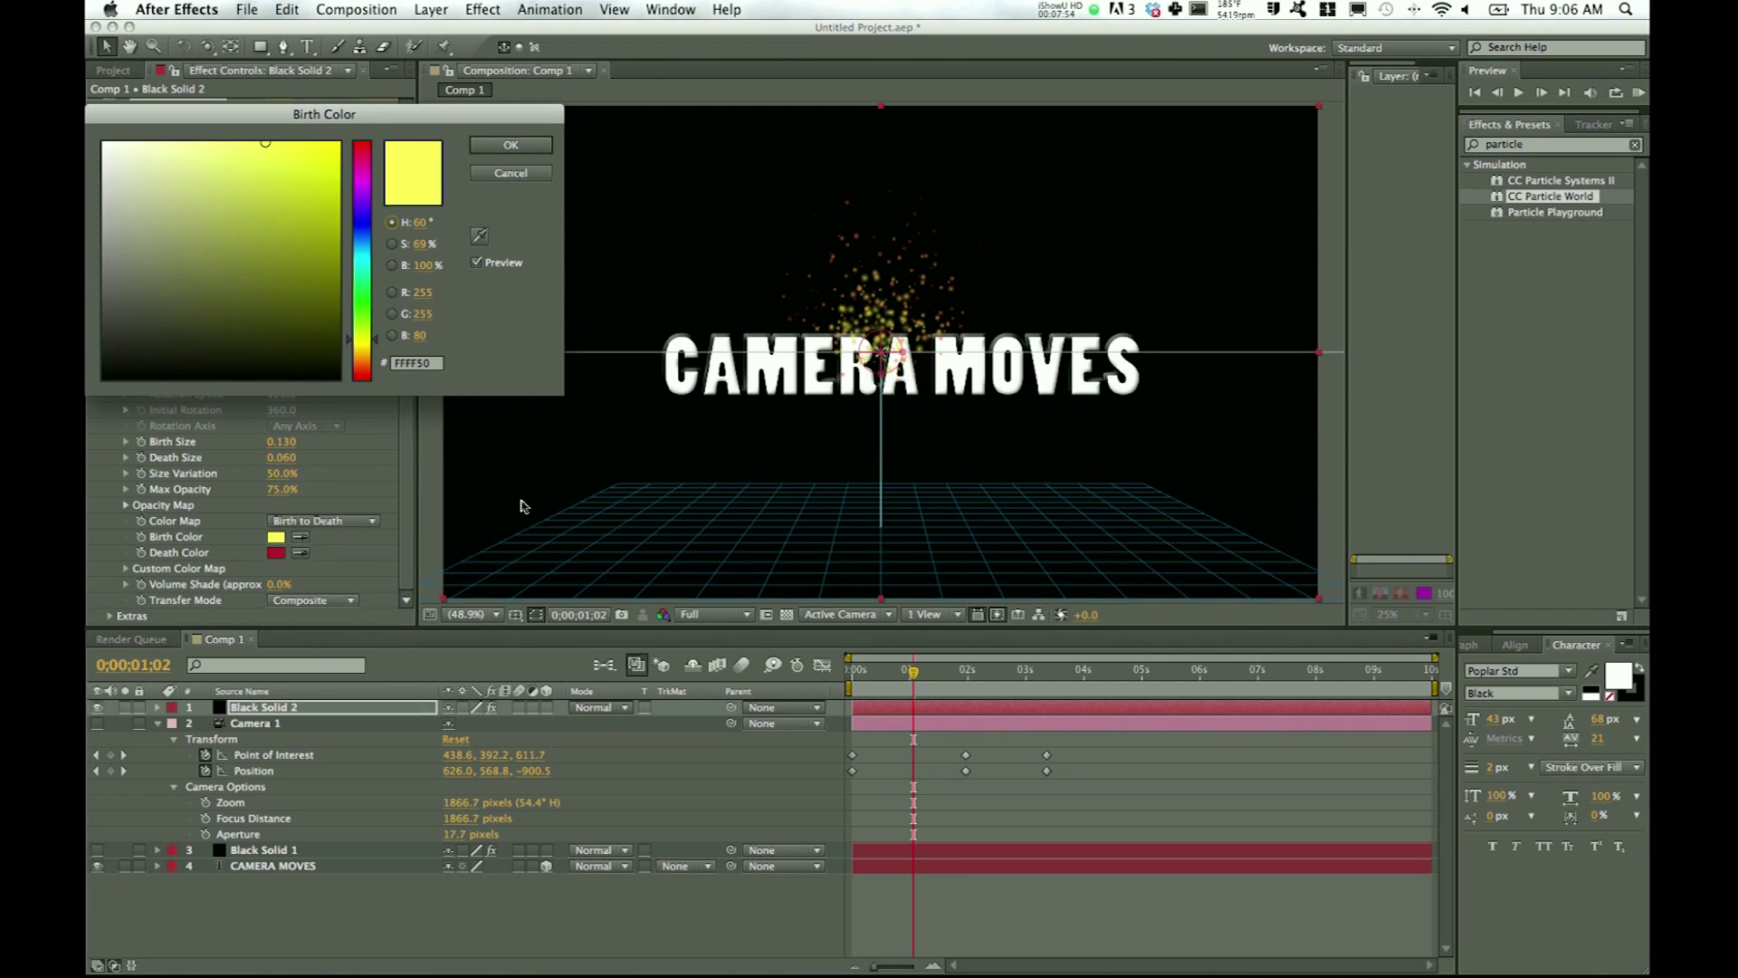
pyautogui.click(361, 223)
pyautogui.moveTo(312, 163); pyautogui.dragTo(367, 143)
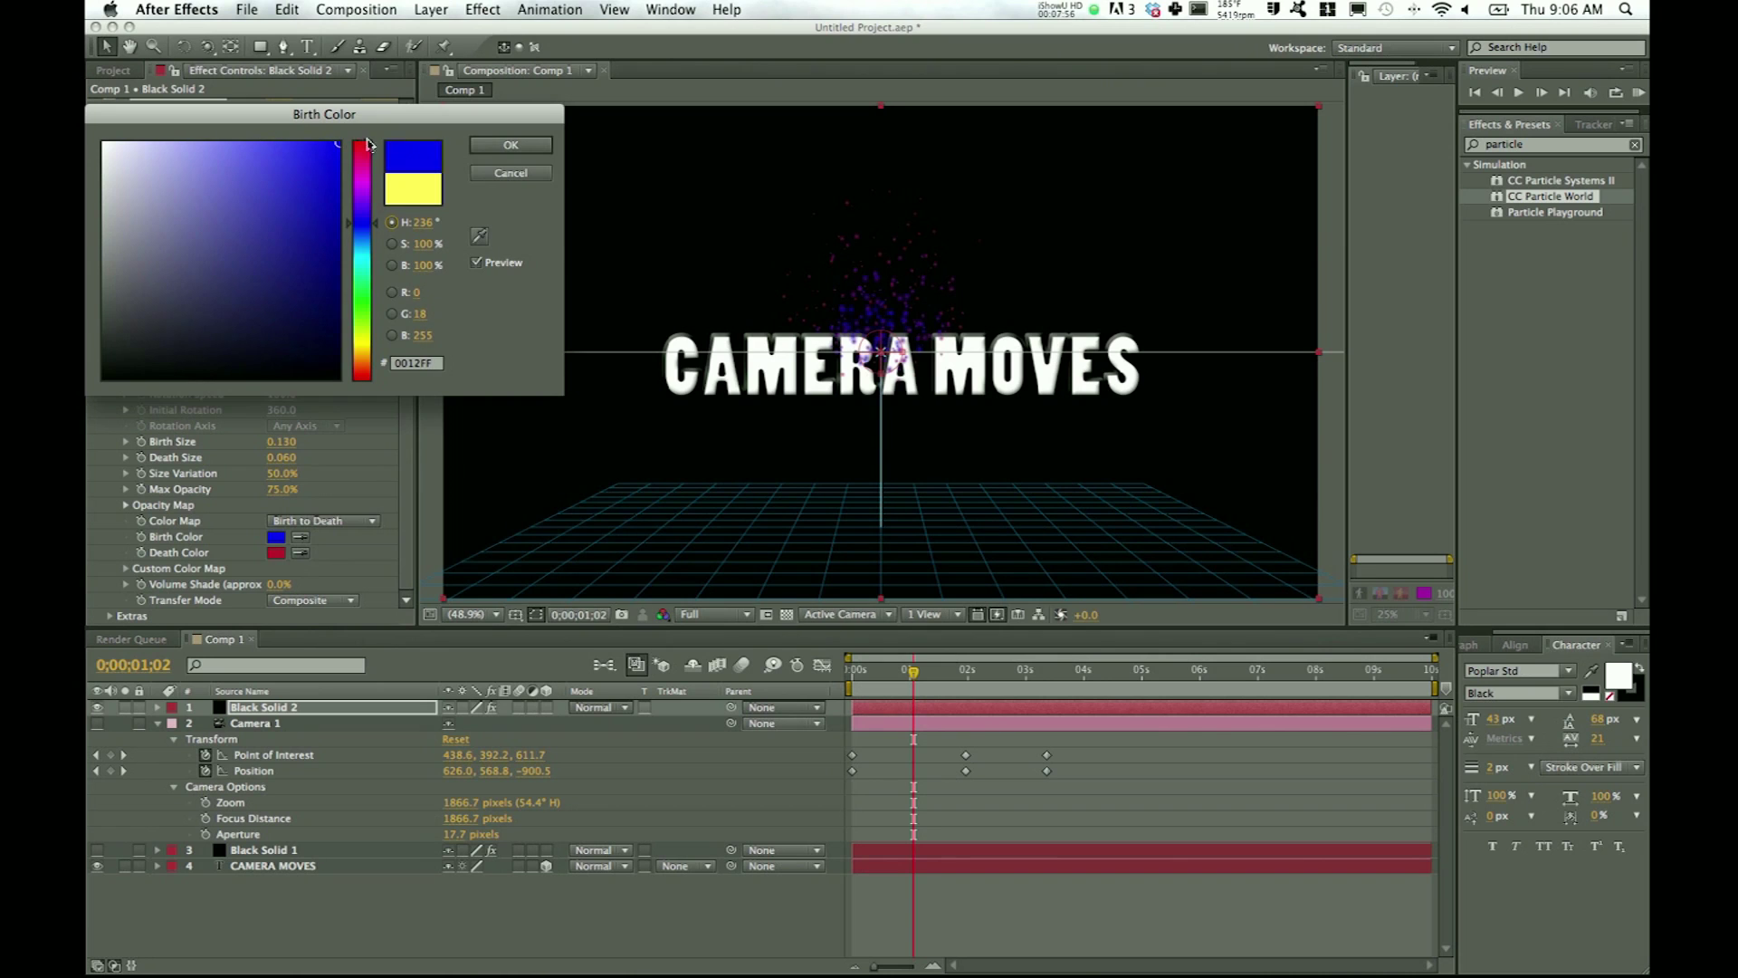
pyautogui.click(510, 145)
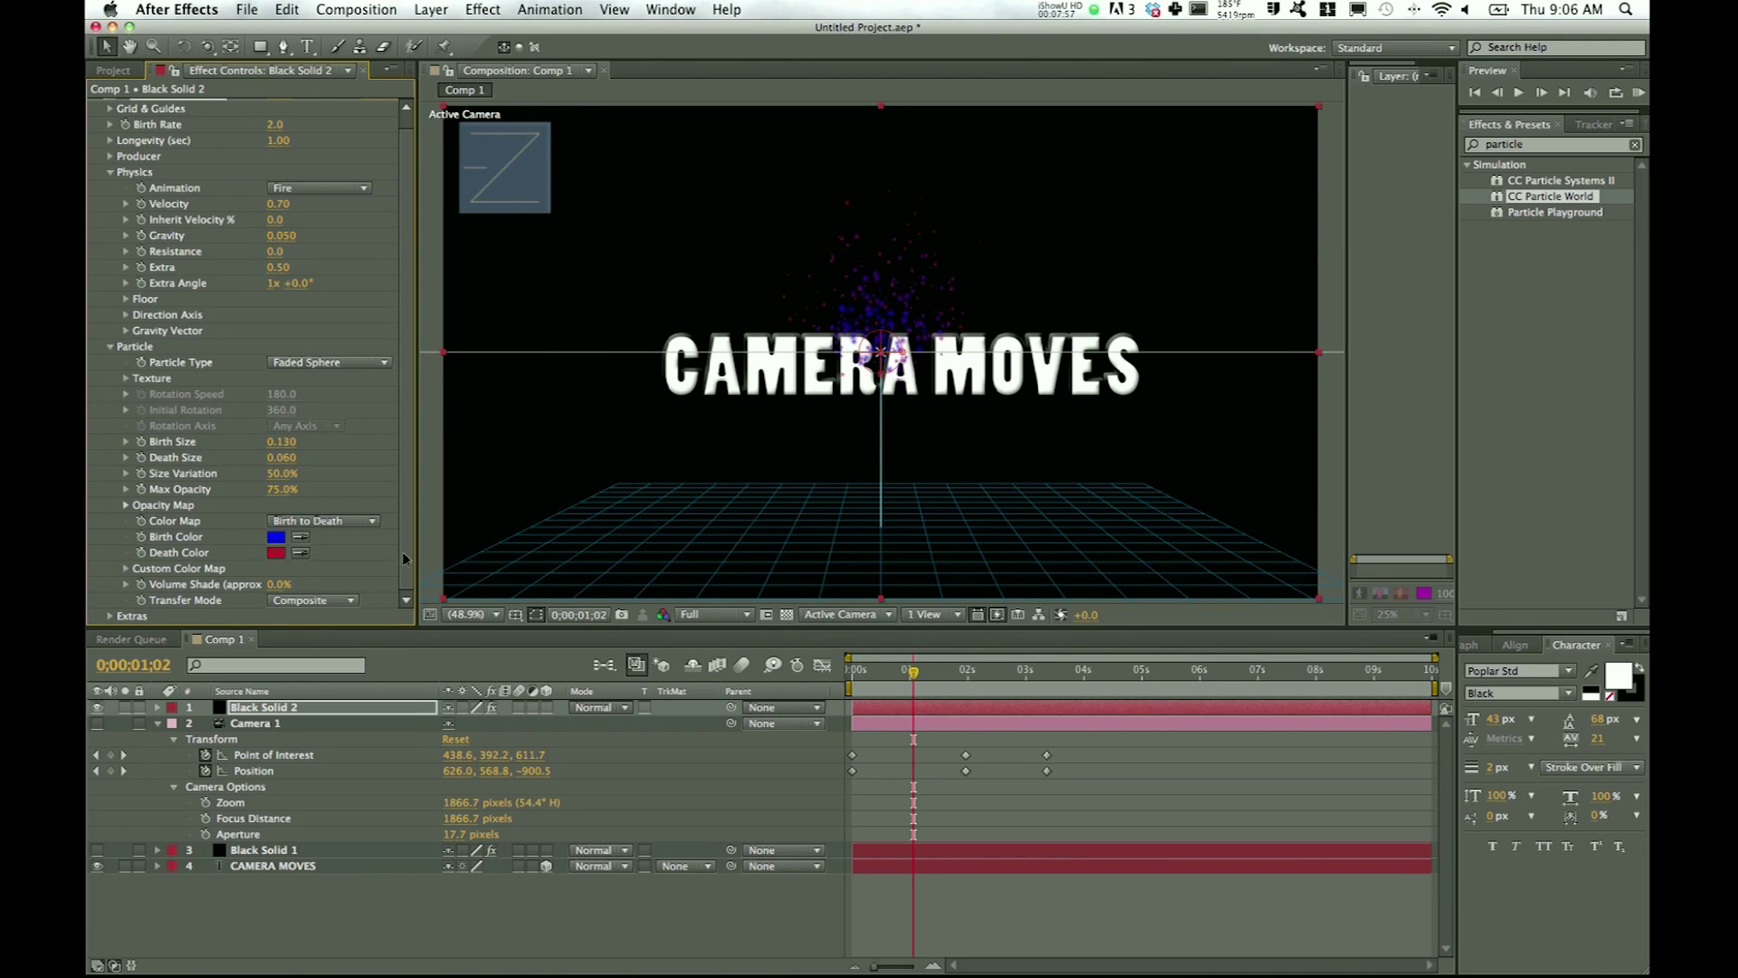
pyautogui.click(276, 552)
pyautogui.click(362, 239)
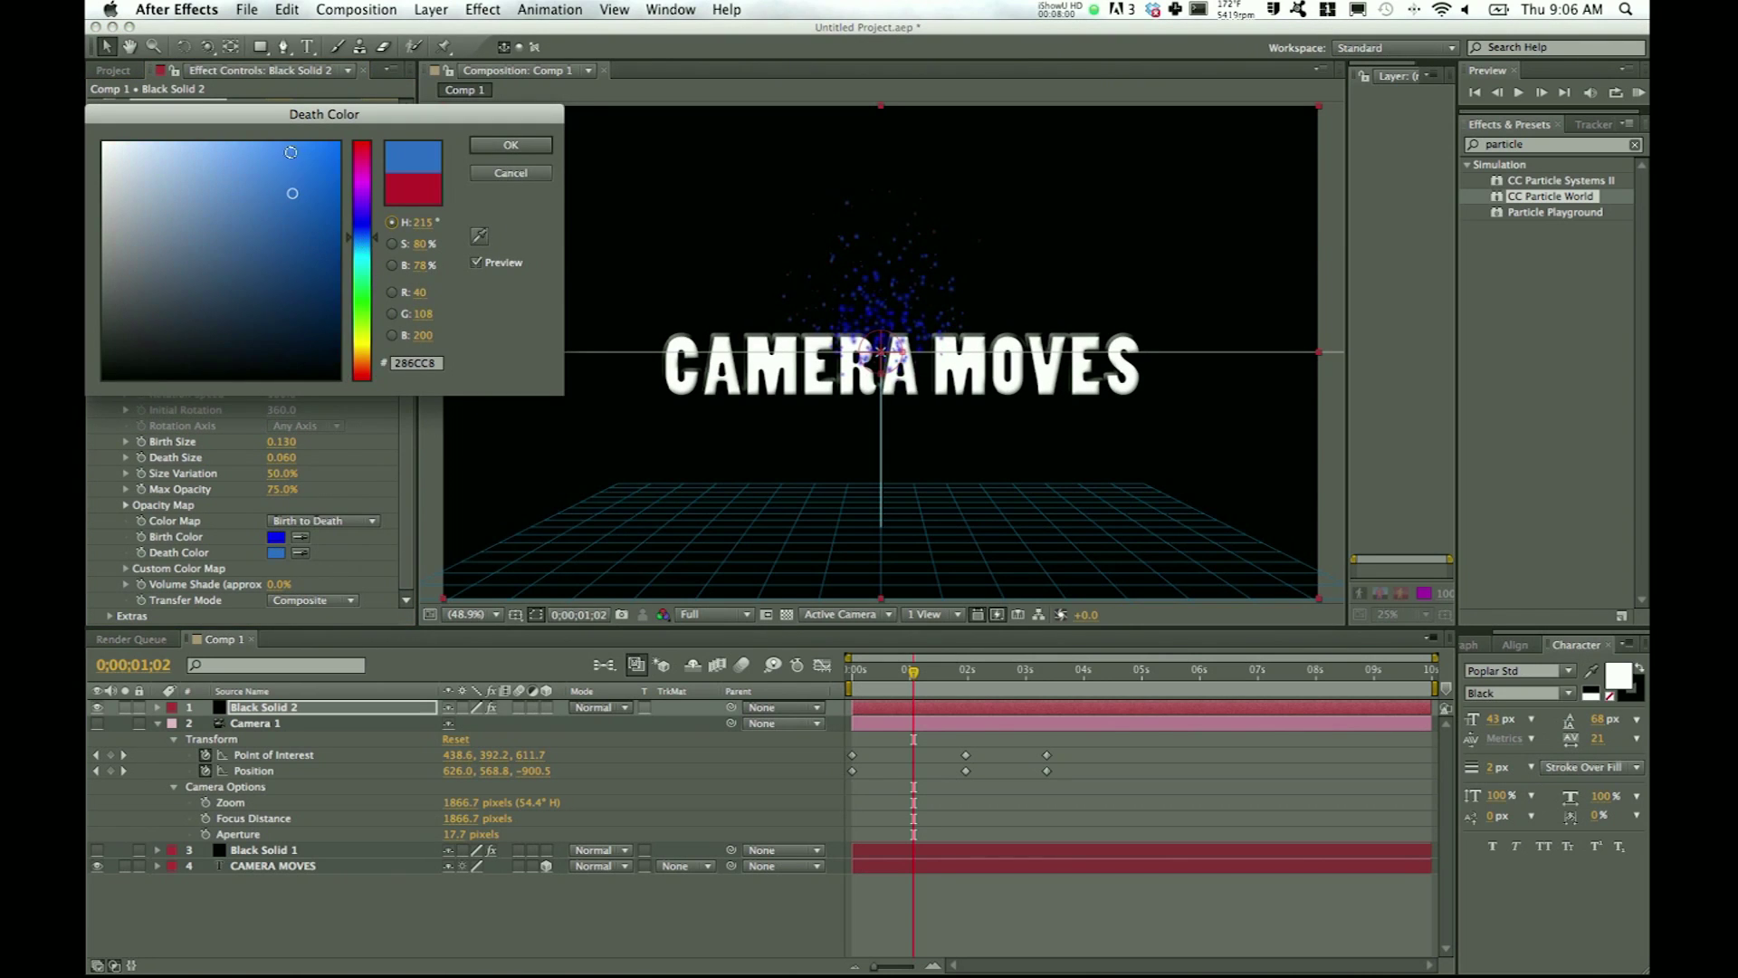
pyautogui.moveTo(291, 152); pyautogui.dragTo(198, 116)
pyautogui.click(509, 146)
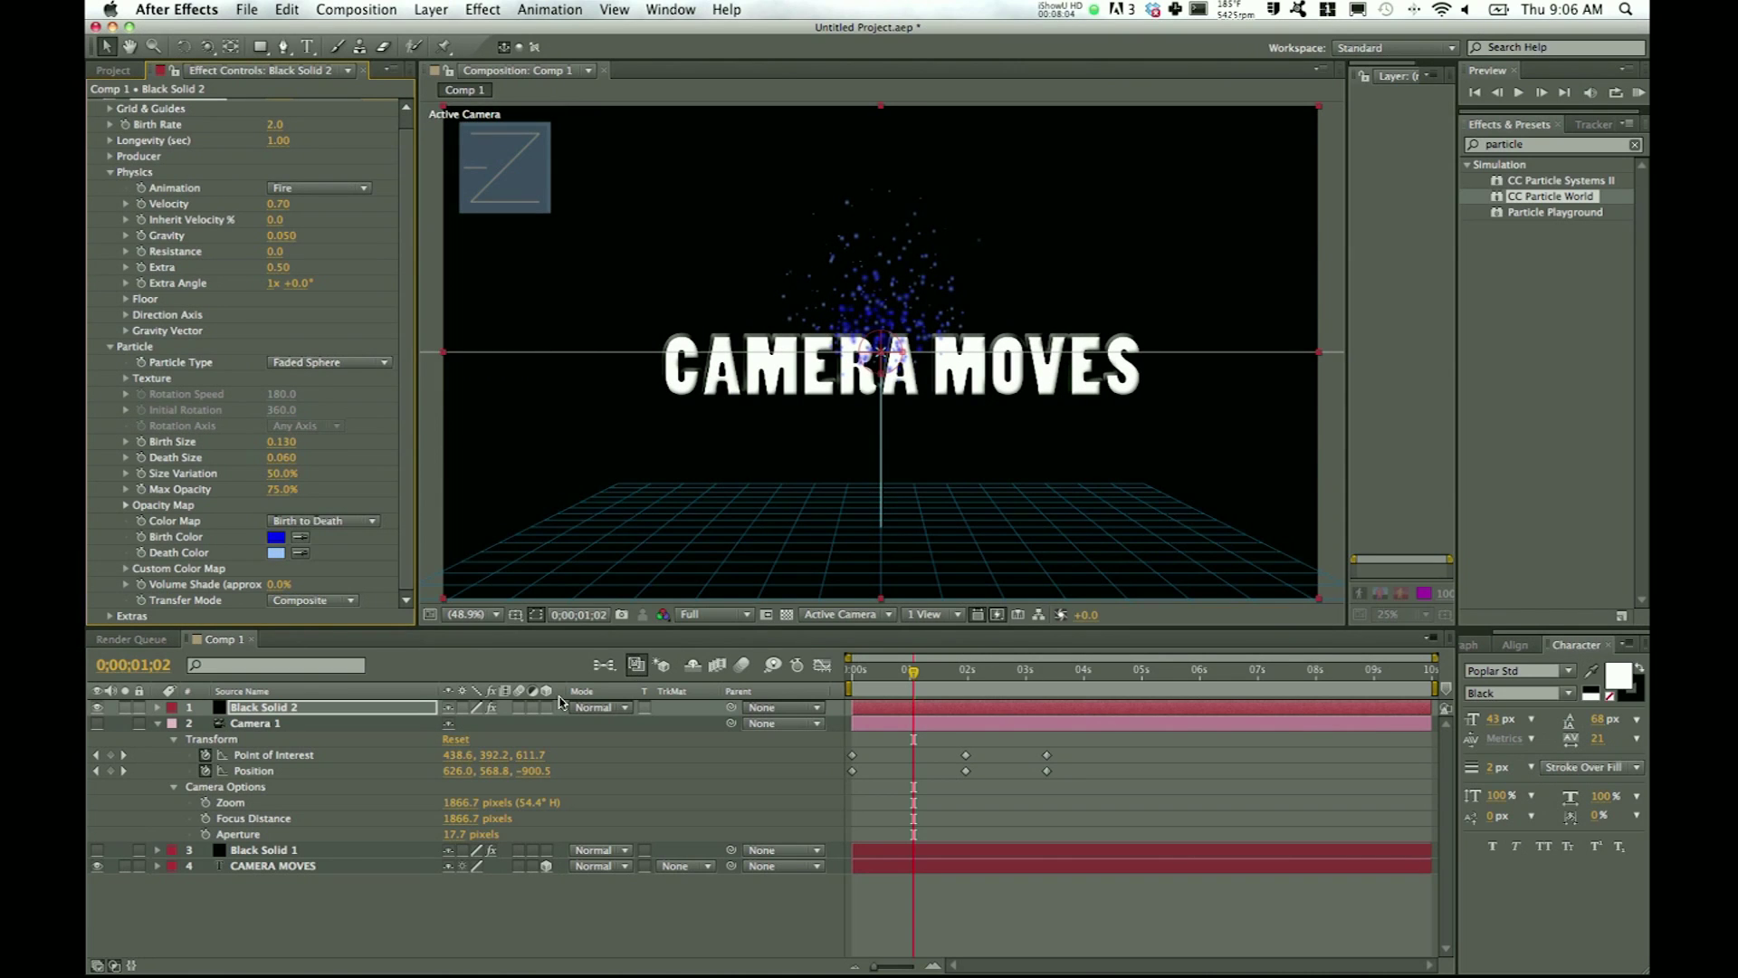
# Step: Widen the Producer Radius X and Z, and raise Birth Rate to 4.3 and Longevity to 1.40
pyautogui.click(109, 157)
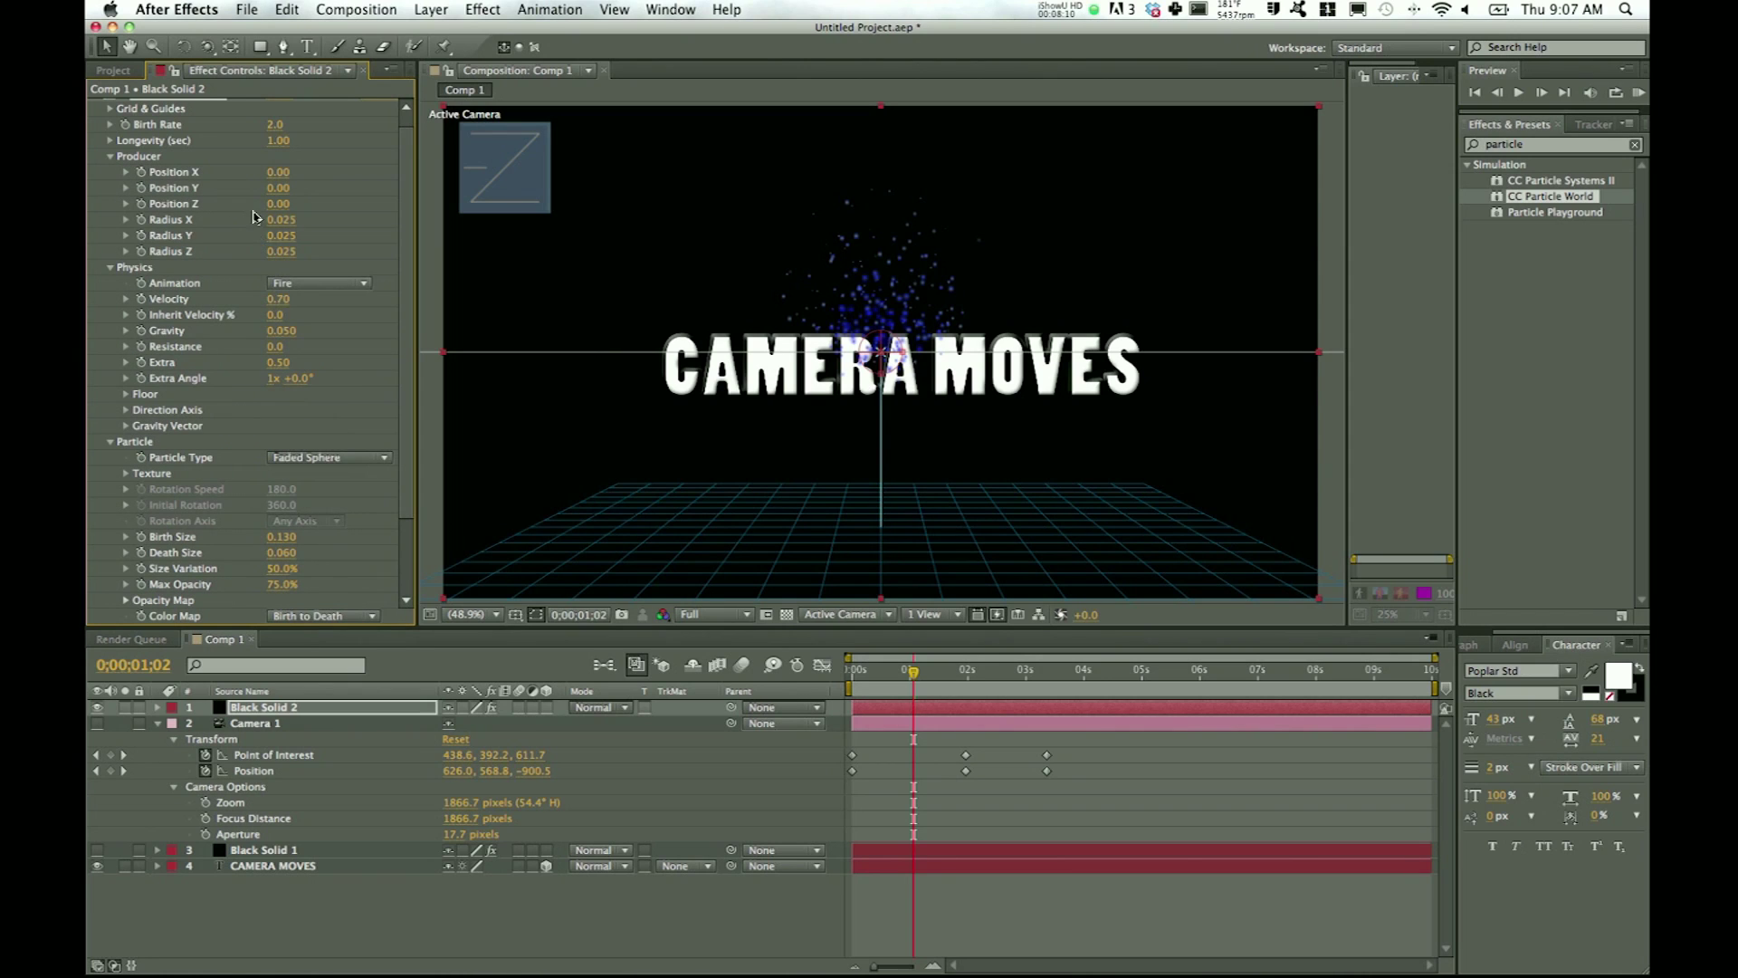
pyautogui.moveTo(280, 220); pyautogui.dragTo(313, 235)
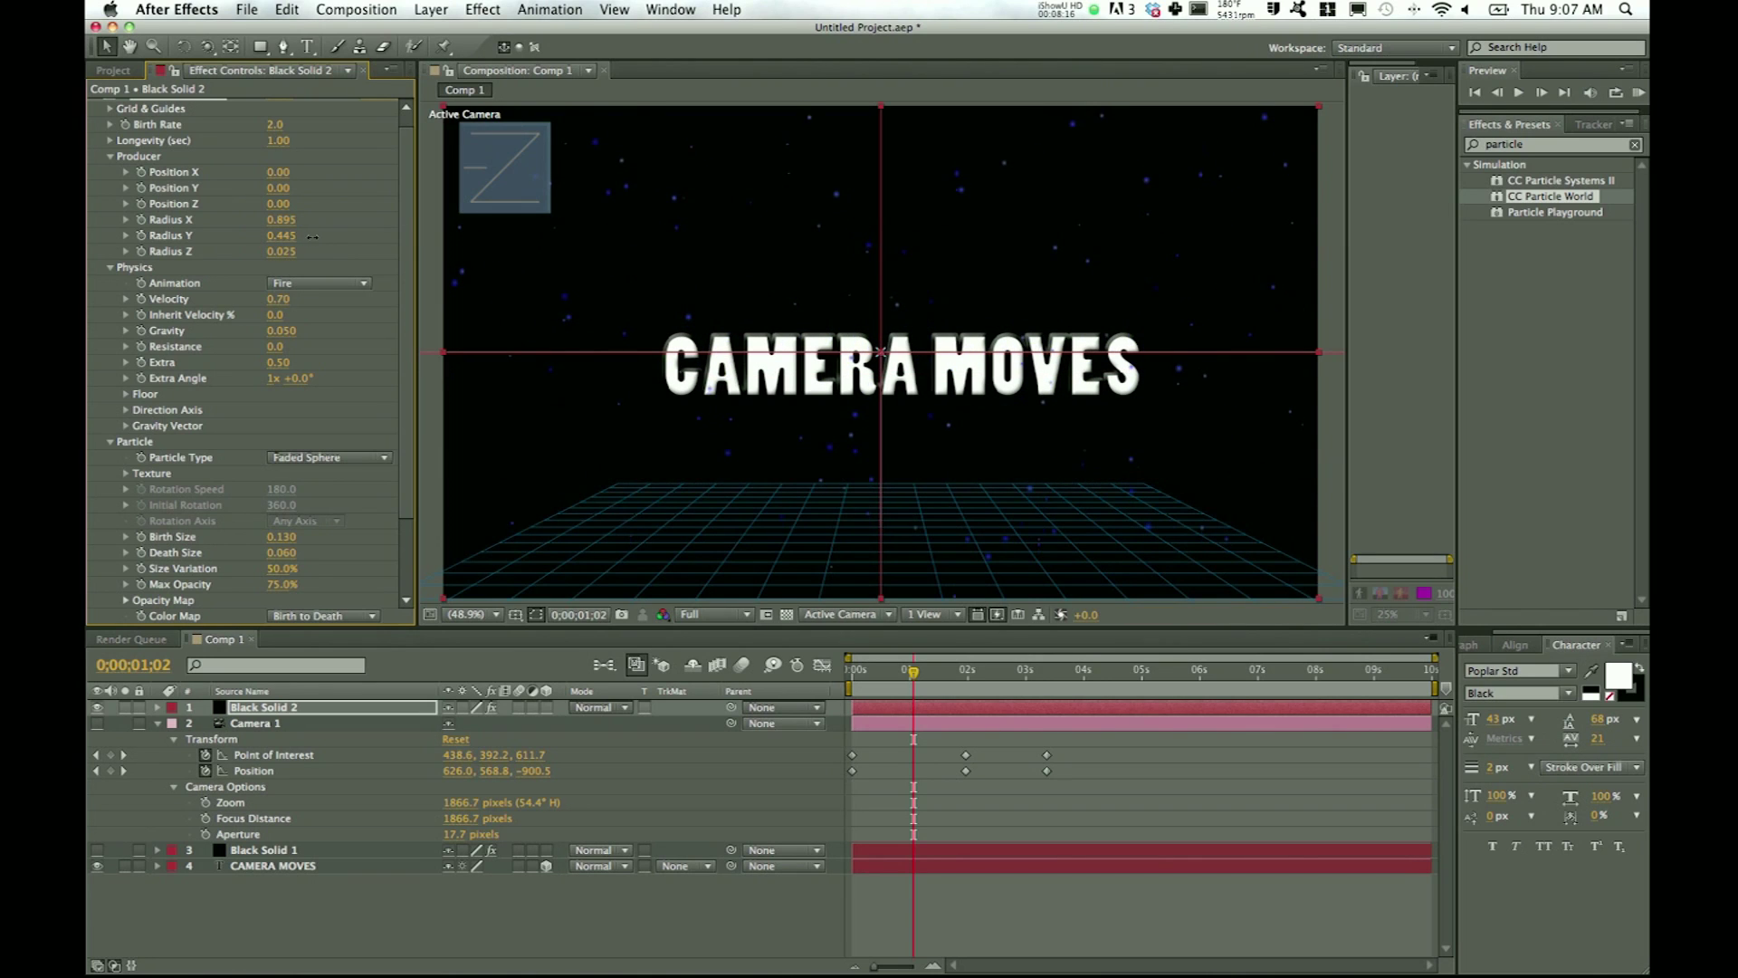
pyautogui.moveTo(278, 253); pyautogui.dragTo(356, 263)
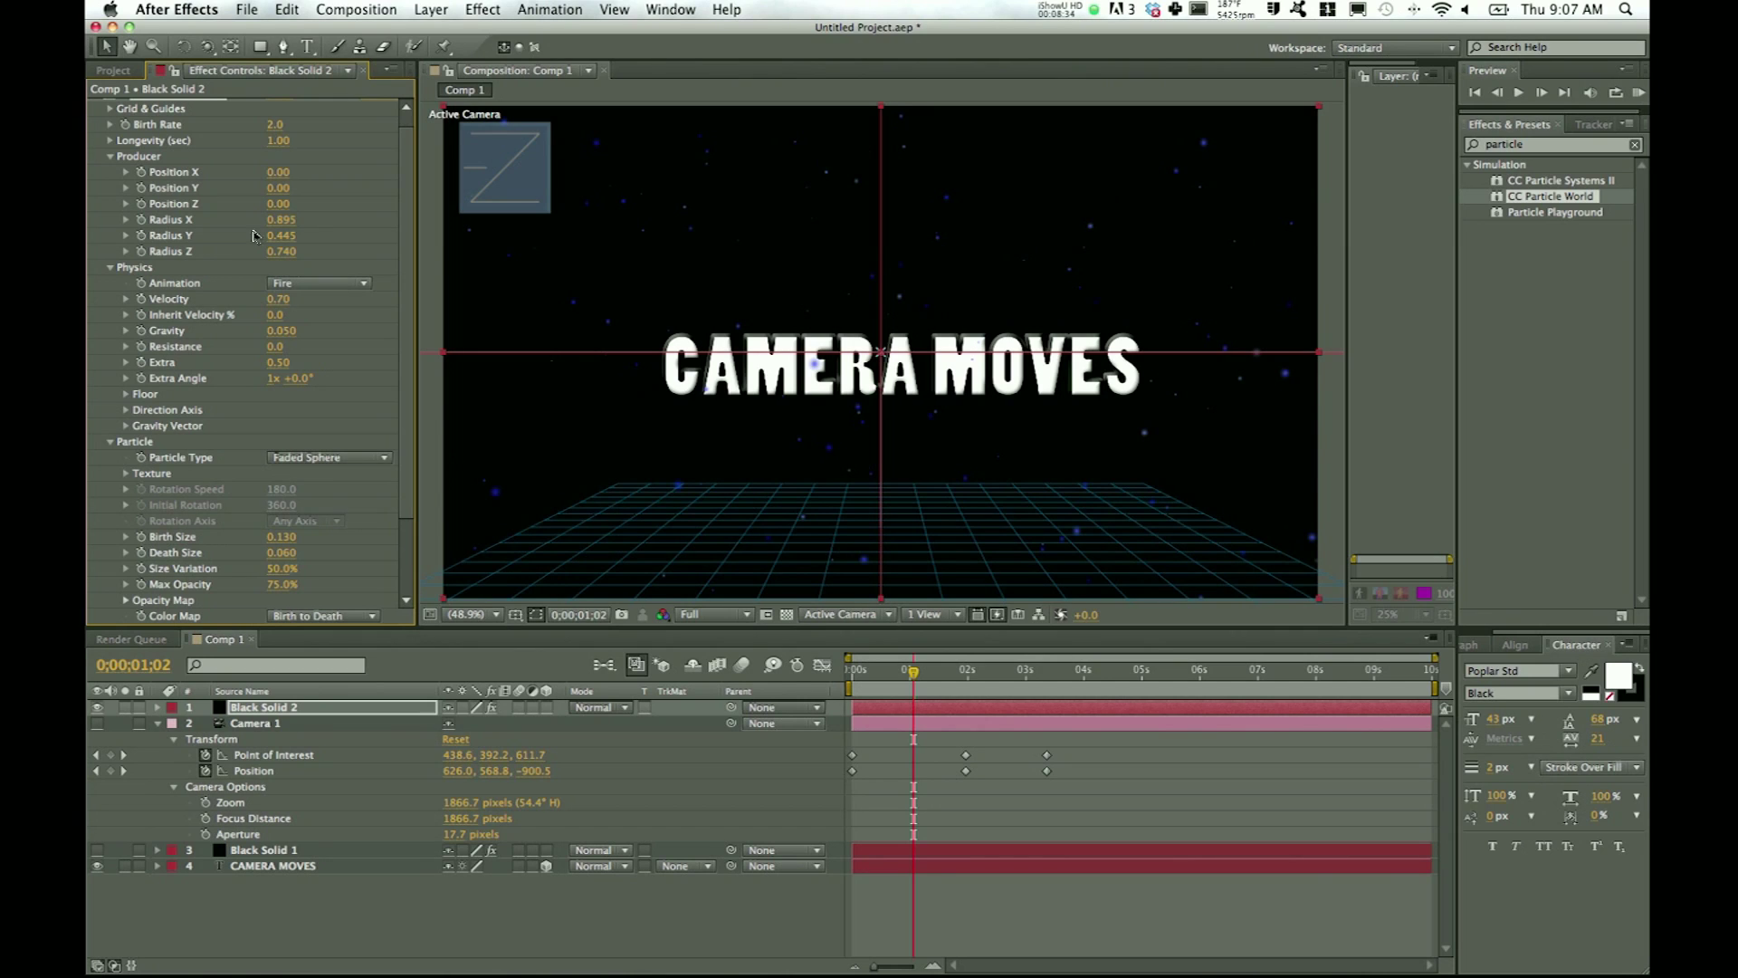
pyautogui.scroll(1, 178, 178)
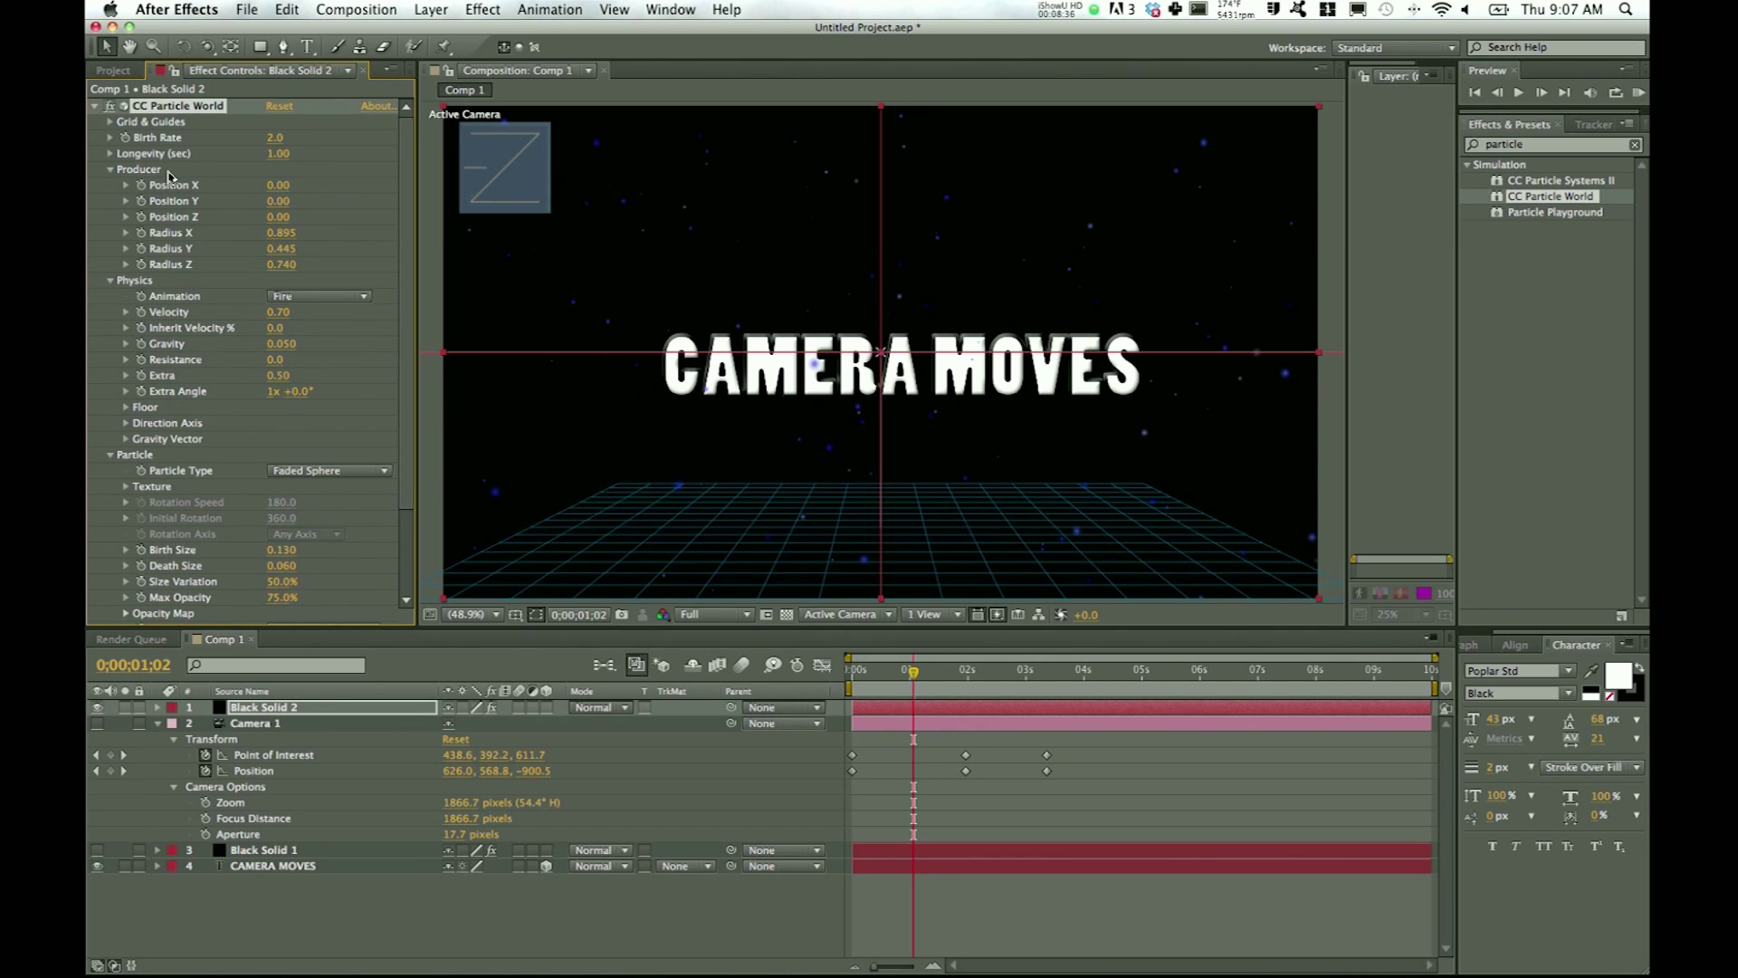
pyautogui.moveTo(274, 137)
pyautogui.mouseDown()
pyautogui.moveTo(321, 138)
pyautogui.moveTo(299, 139)
pyautogui.mouseUp()
pyautogui.moveTo(281, 155); pyautogui.dragTo(305, 154)
# Step: Re-enable Camera 1, return to frame 0, deselect all layers, and scrub to check the camera sweep
pyautogui.click(95, 724)
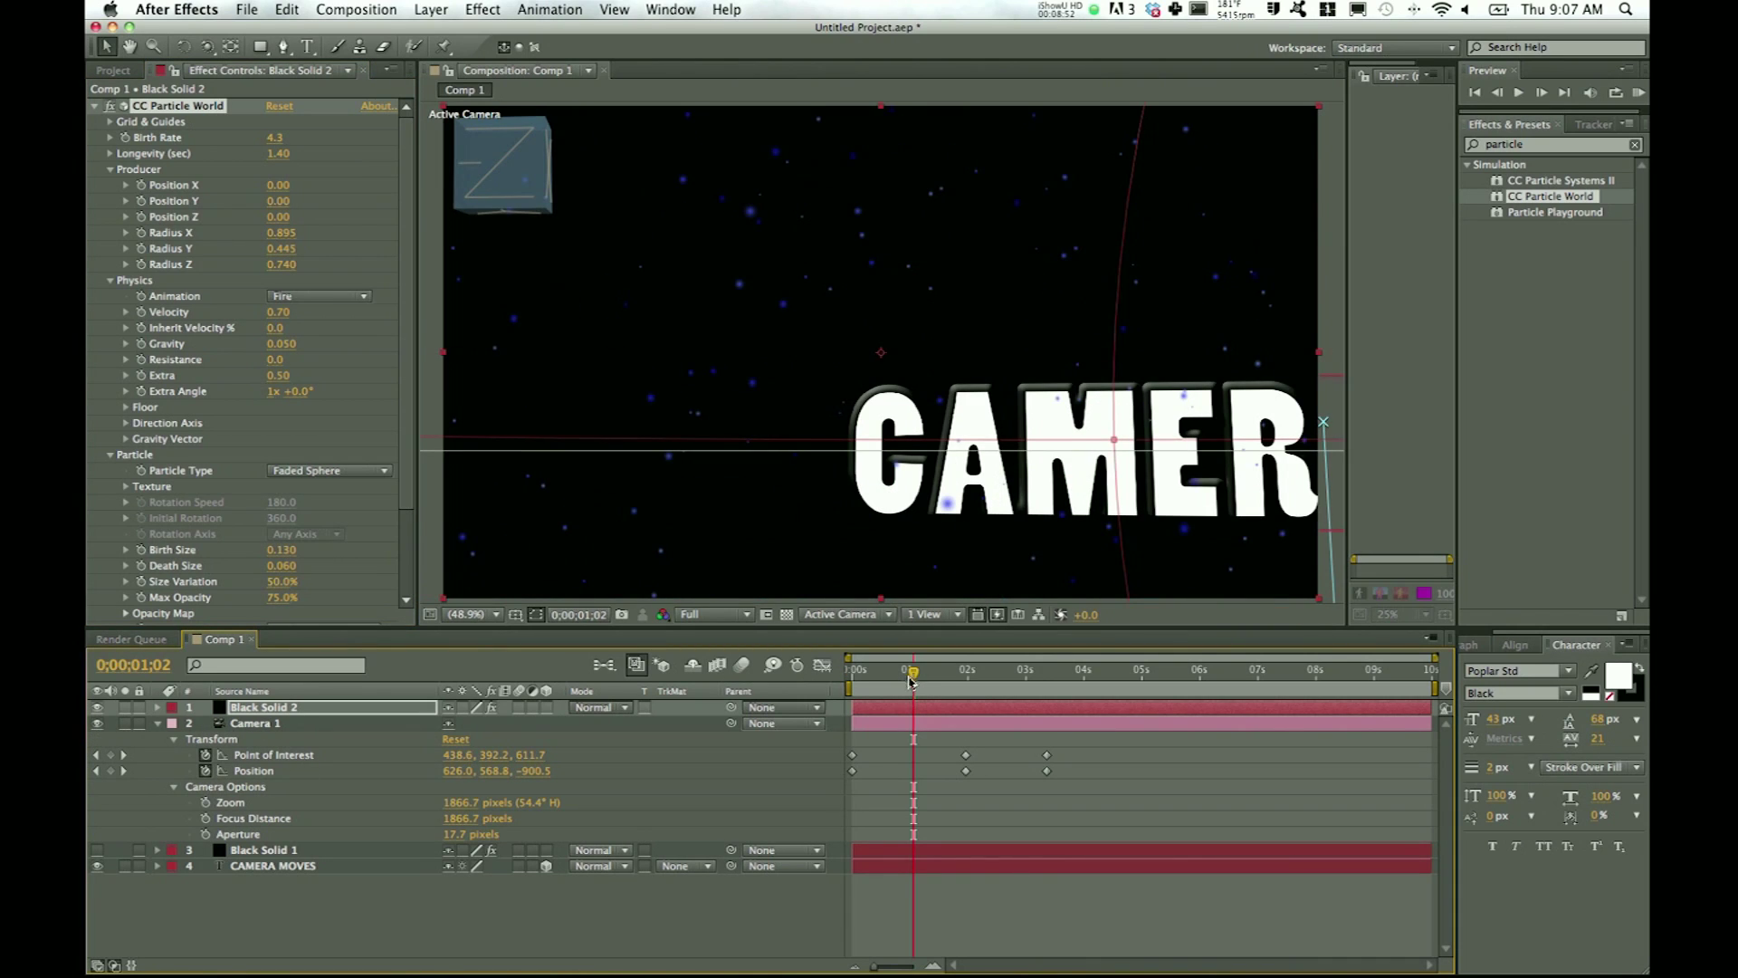
pyautogui.moveTo(912, 681); pyautogui.dragTo(758, 687)
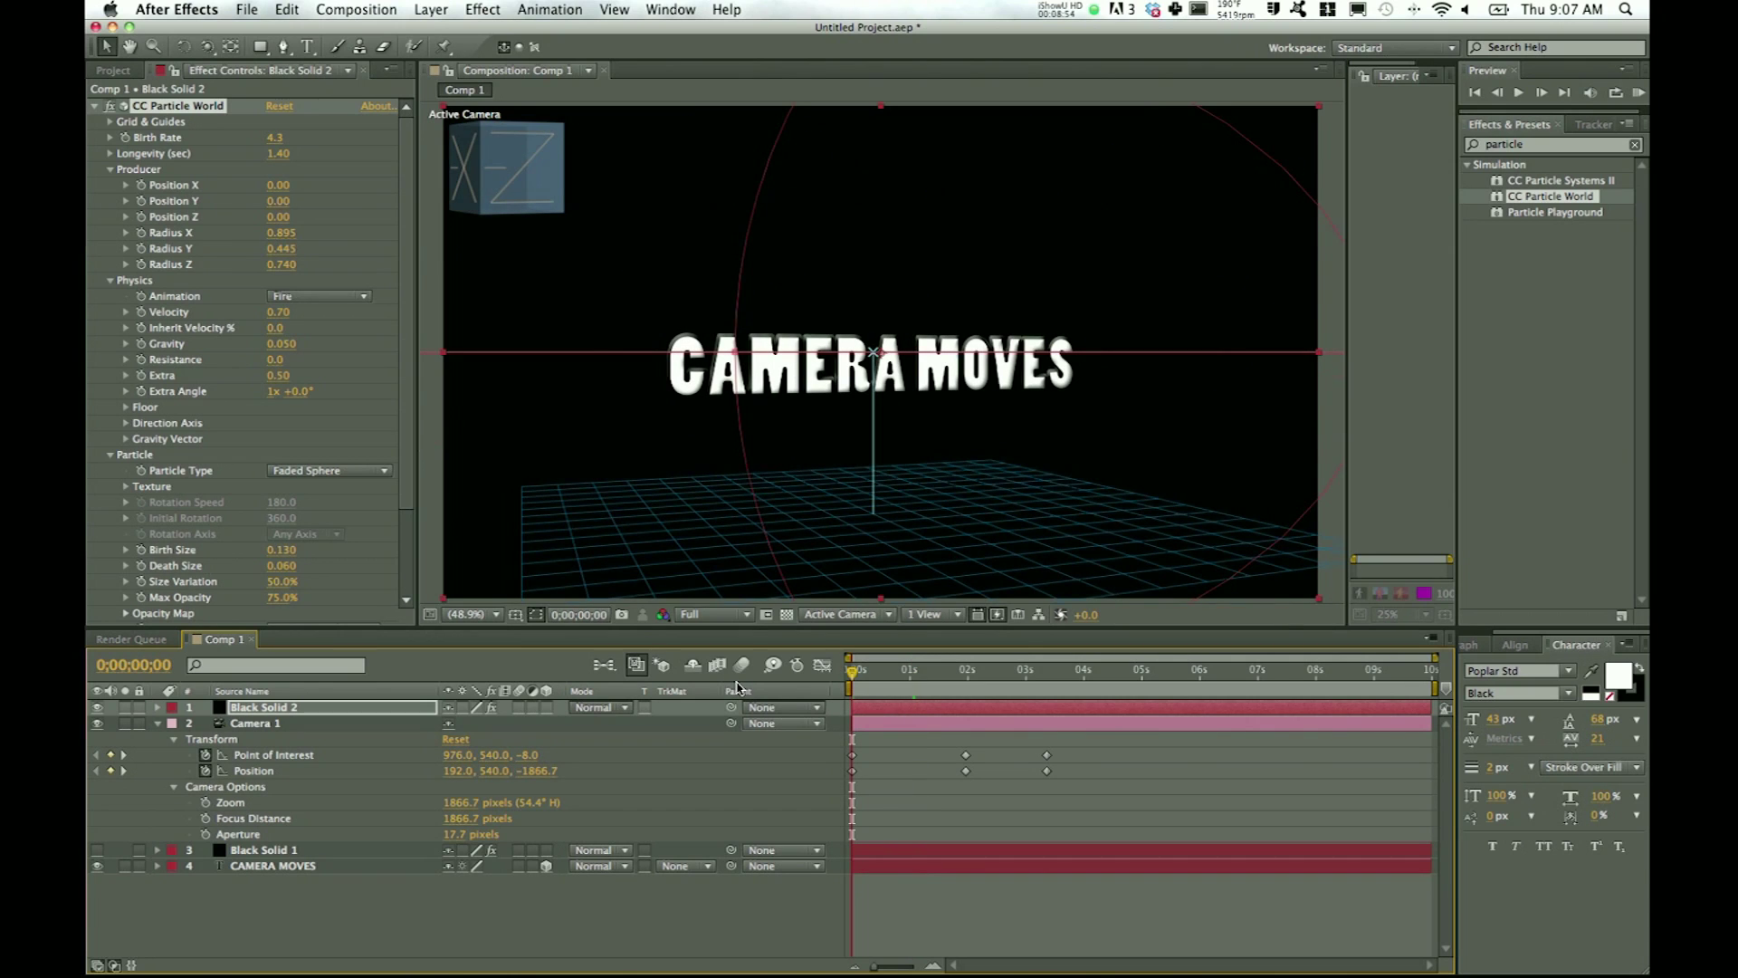
pyautogui.click(657, 763)
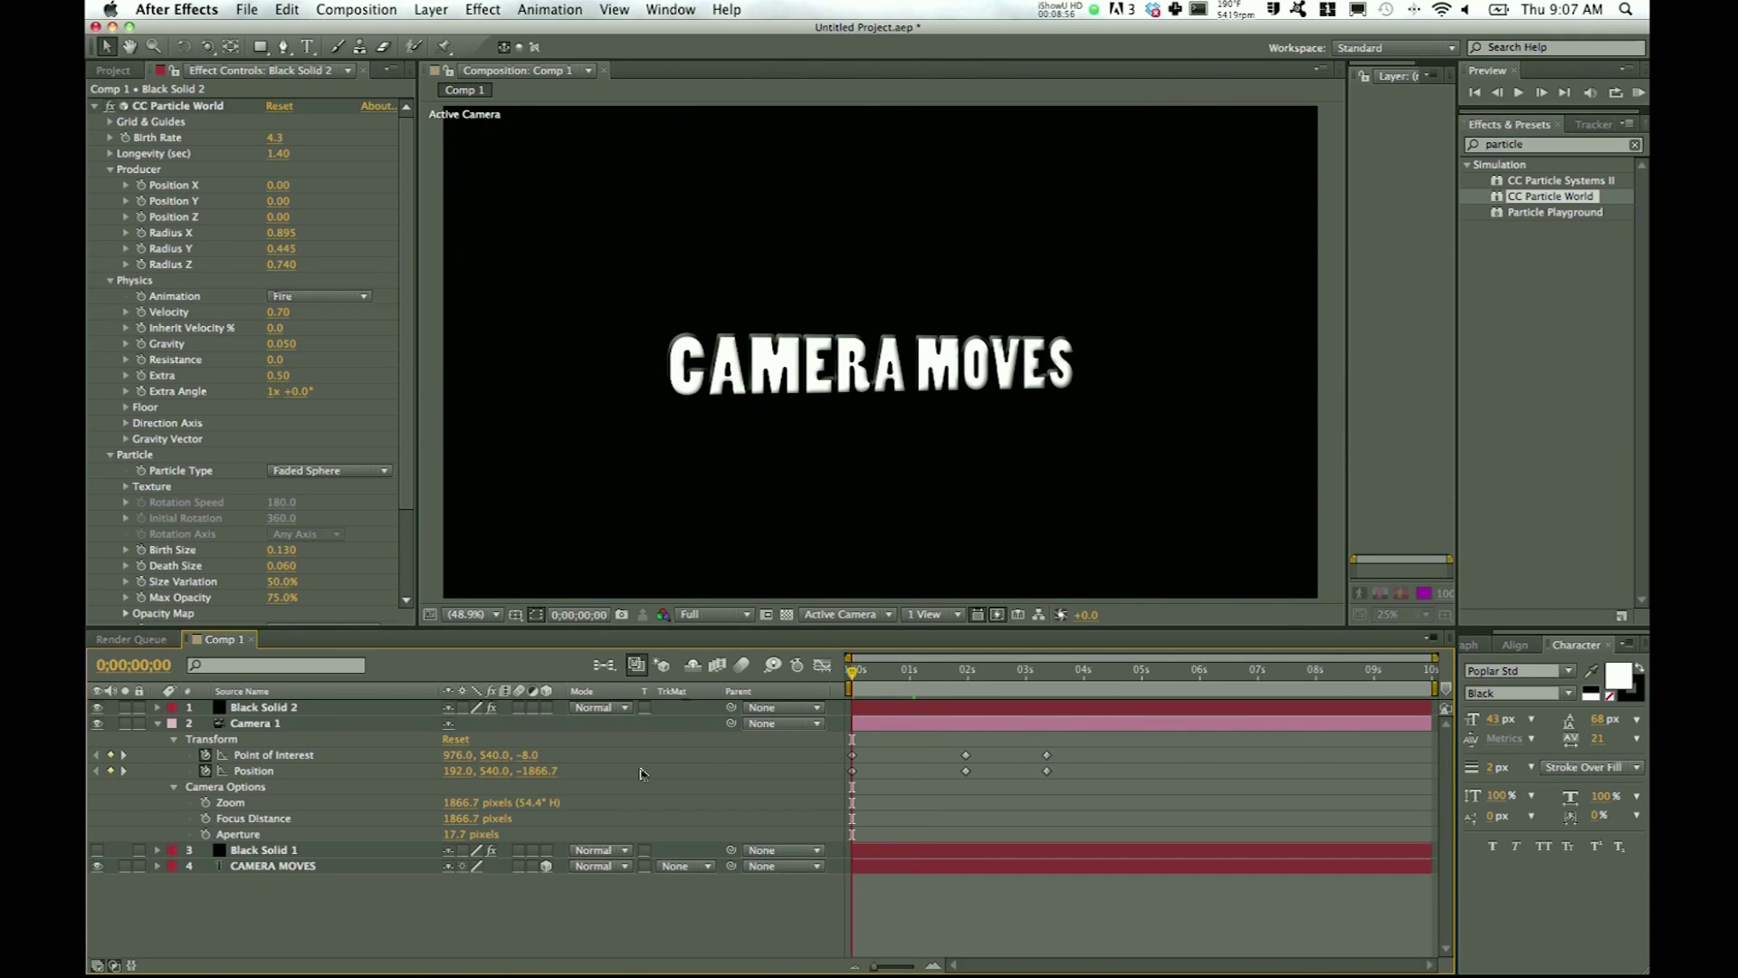
pyautogui.moveTo(858, 677); pyautogui.dragTo(1123, 717)
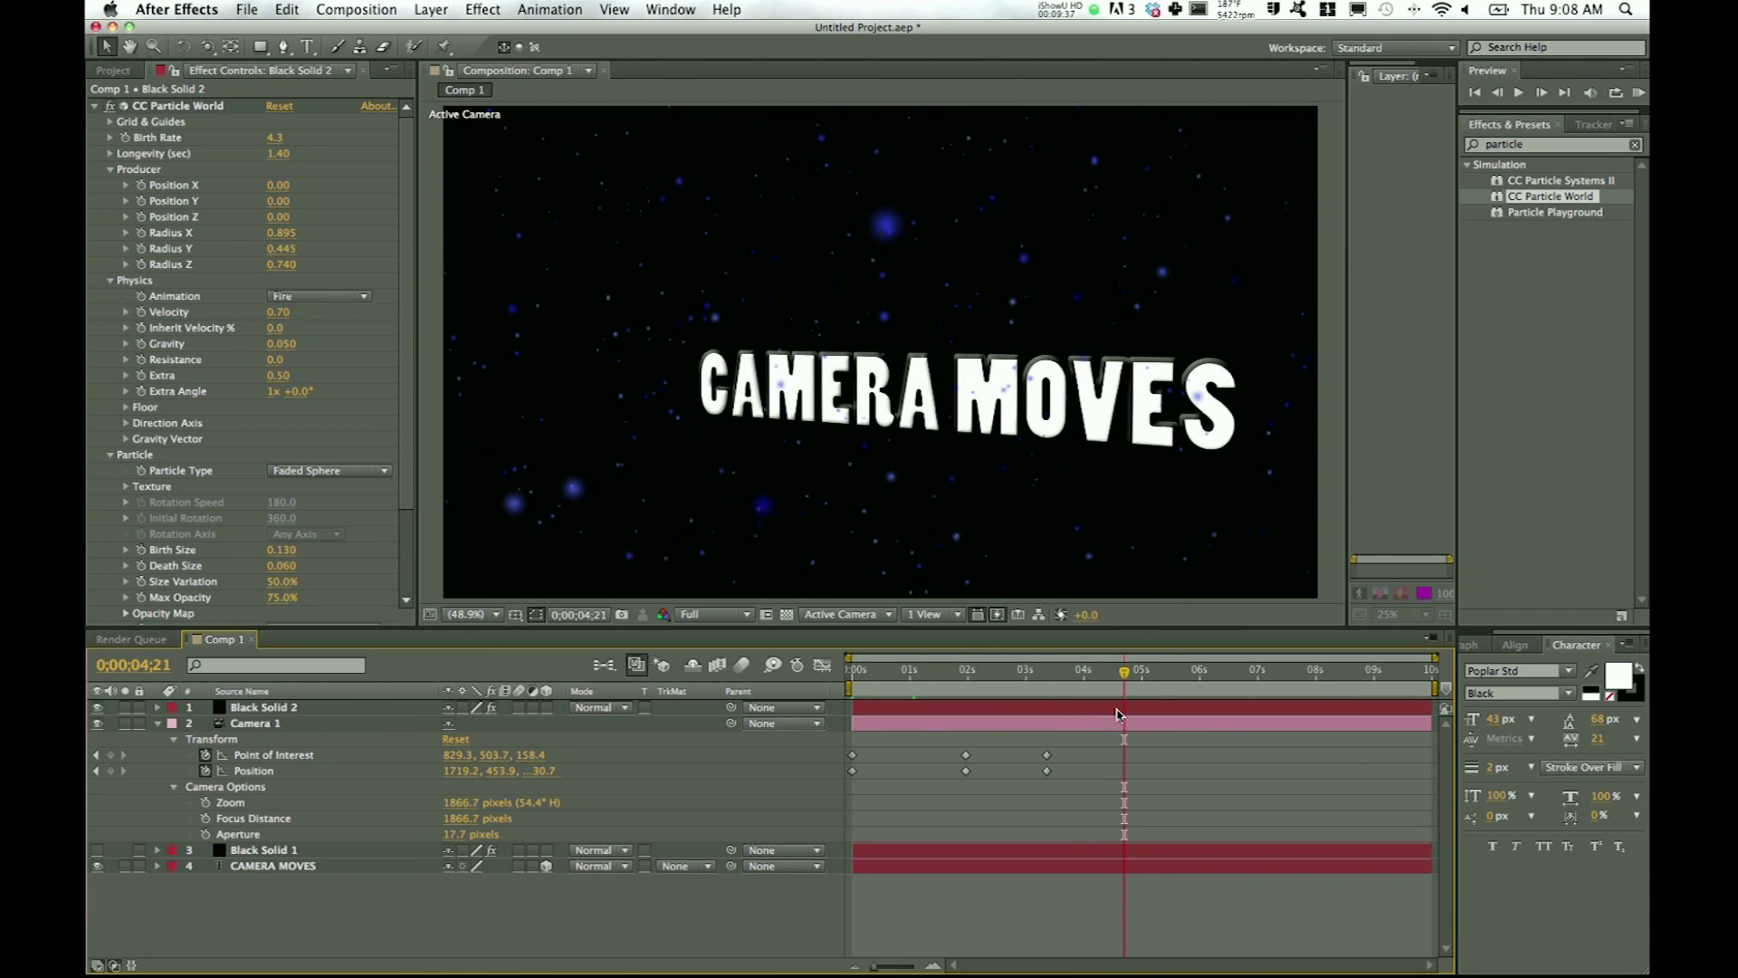
# Step: Rename Black Solid 1 to 'particles' and Black Solid 2 to 'real particles', then make the latter 3D
pyautogui.click(286, 854)
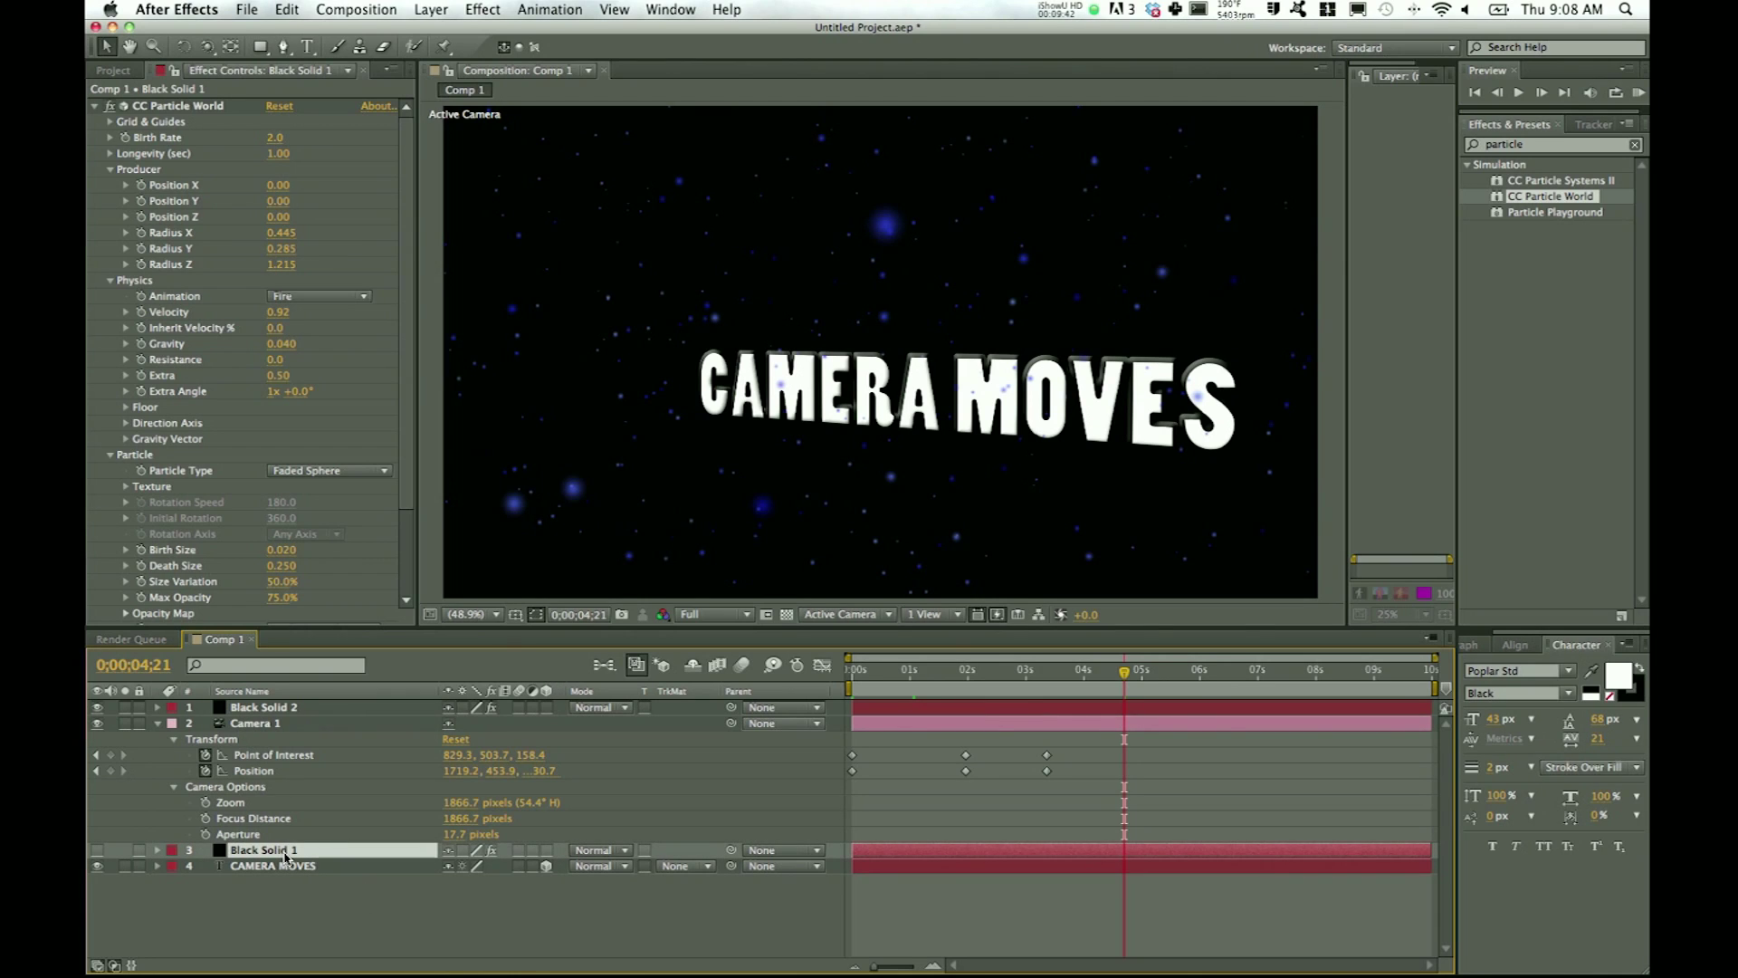
pyautogui.write('particles')
pyautogui.press('Return')
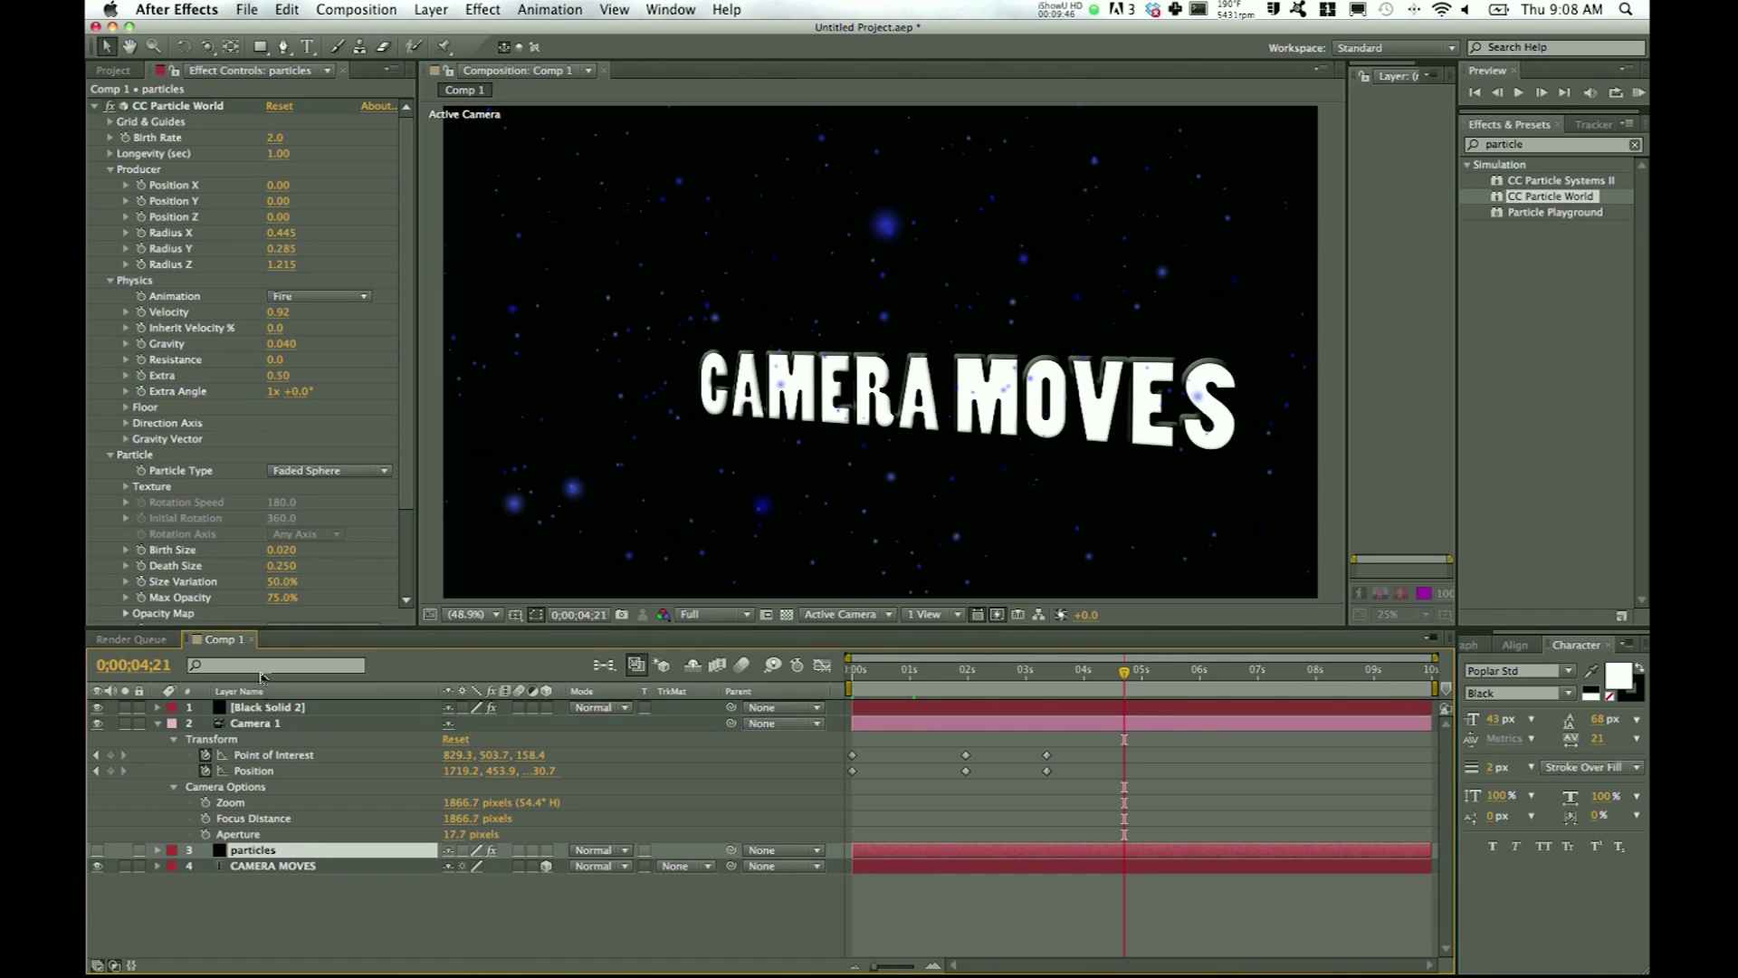
pyautogui.click(266, 710)
pyautogui.write('particles')
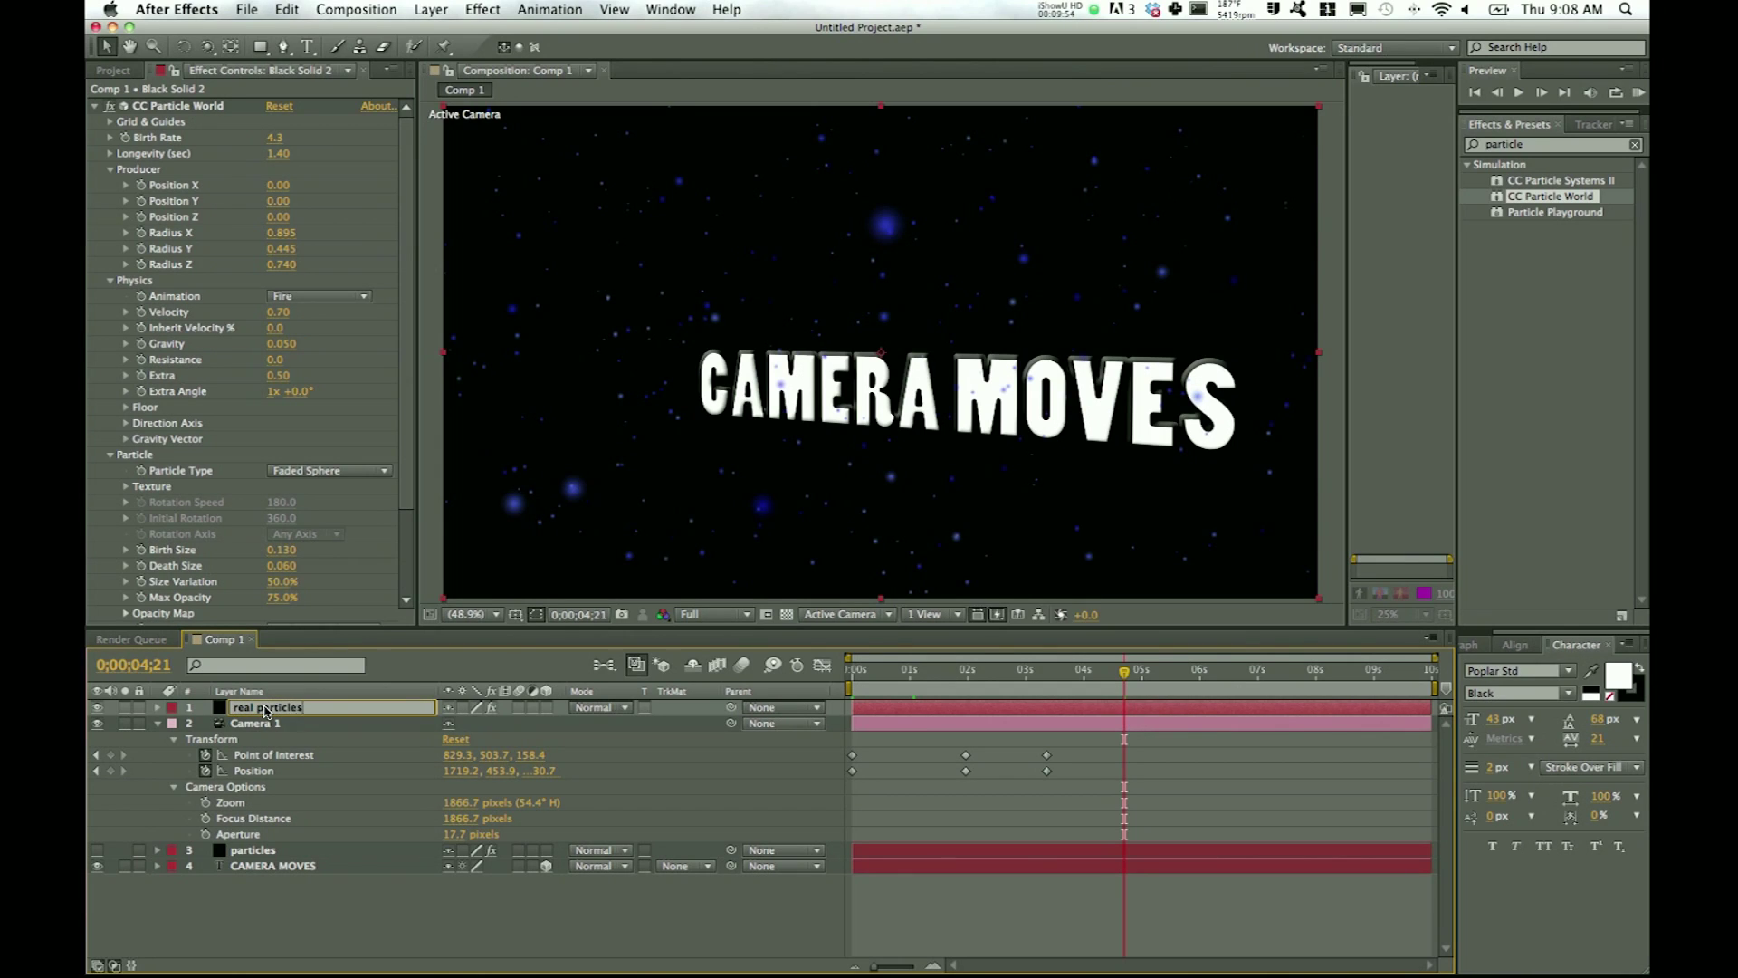
pyautogui.press('Return')
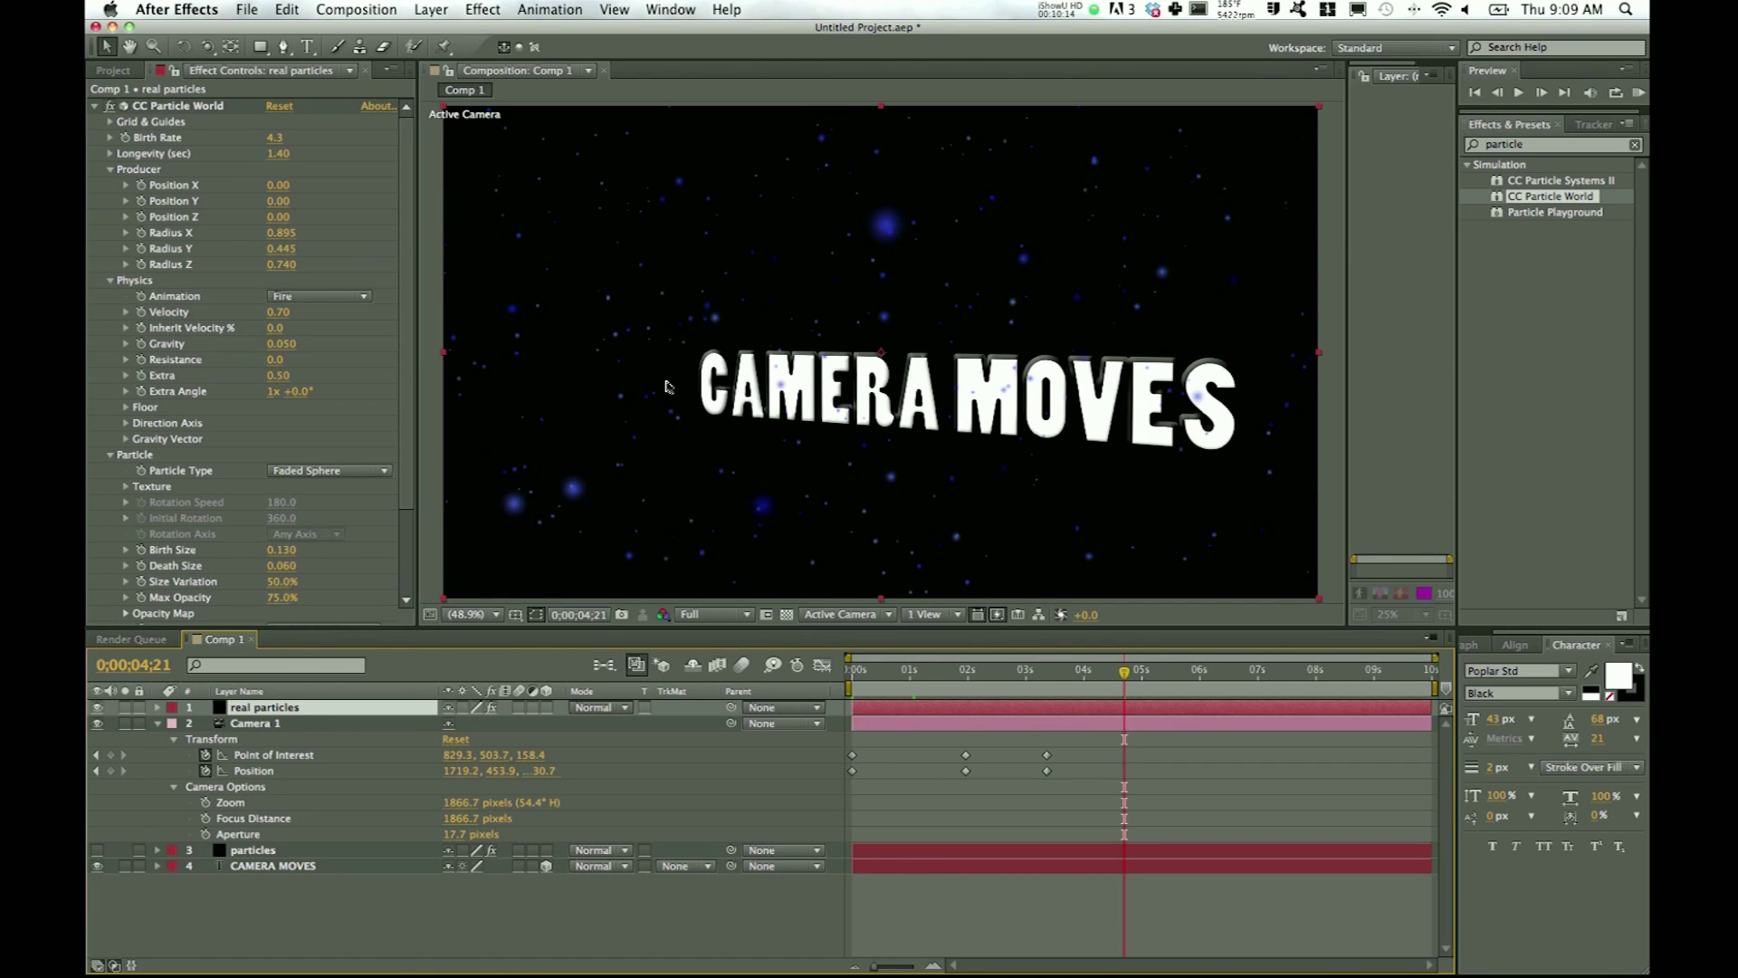
pyautogui.click(549, 711)
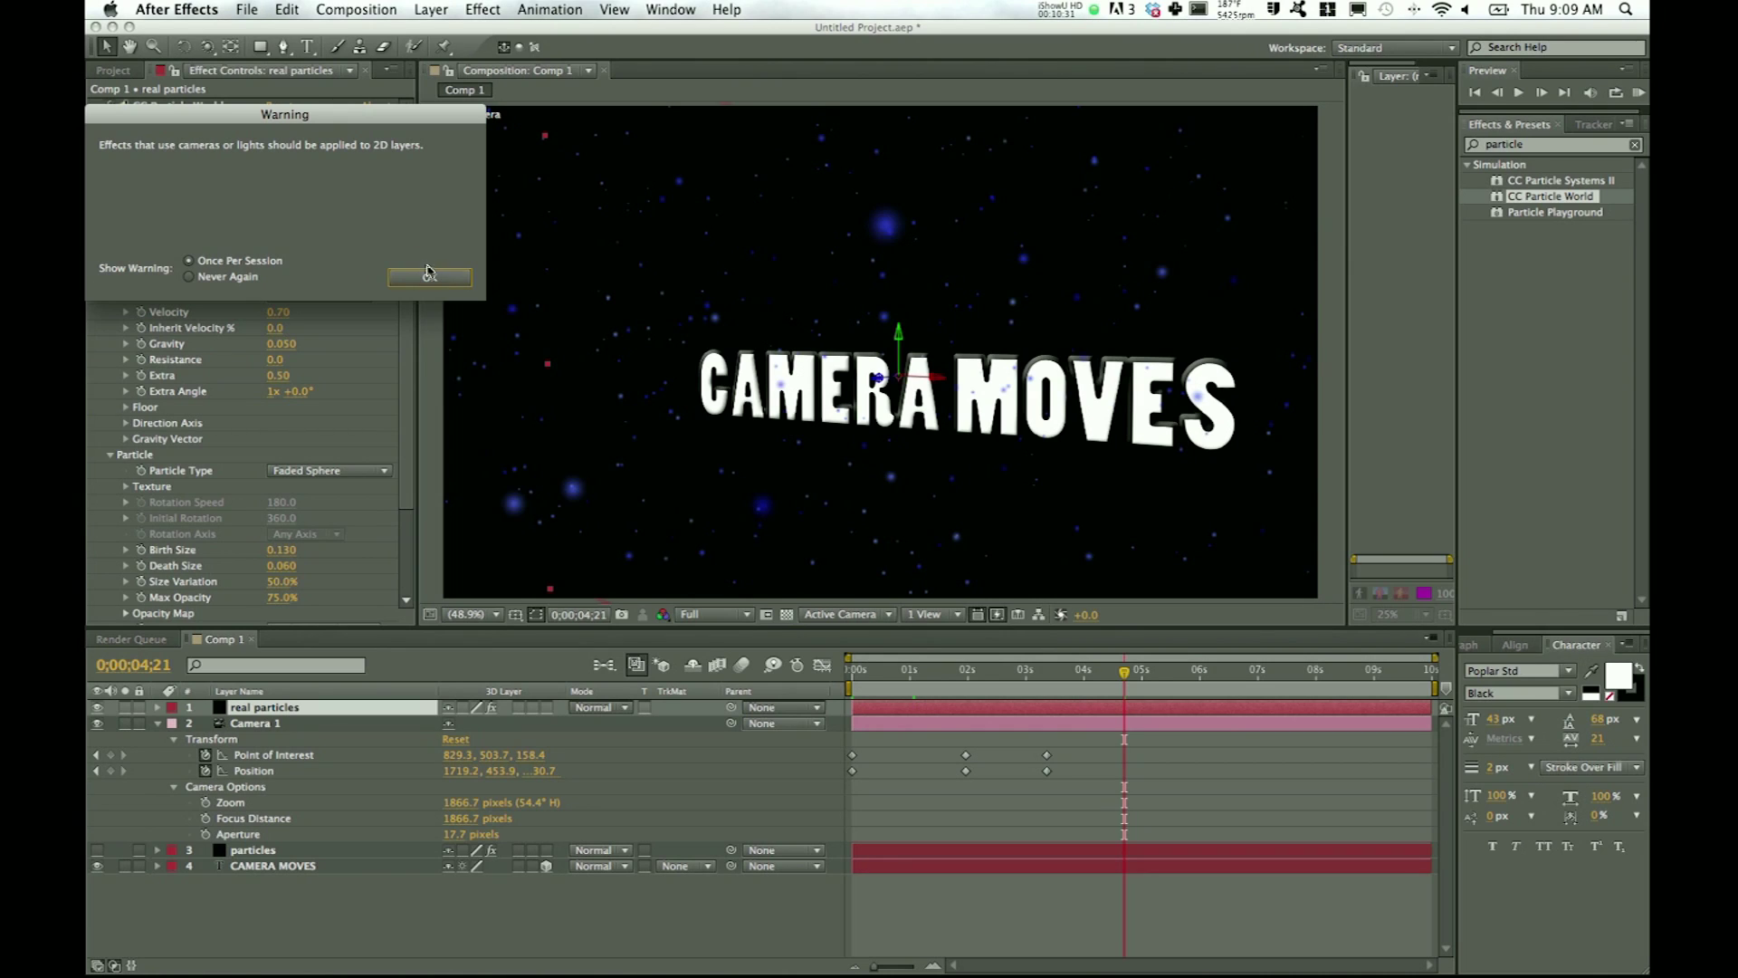
# Step: Dismiss the camera-effects warning and preview the camera move with 3D real particles
pyautogui.click(429, 274)
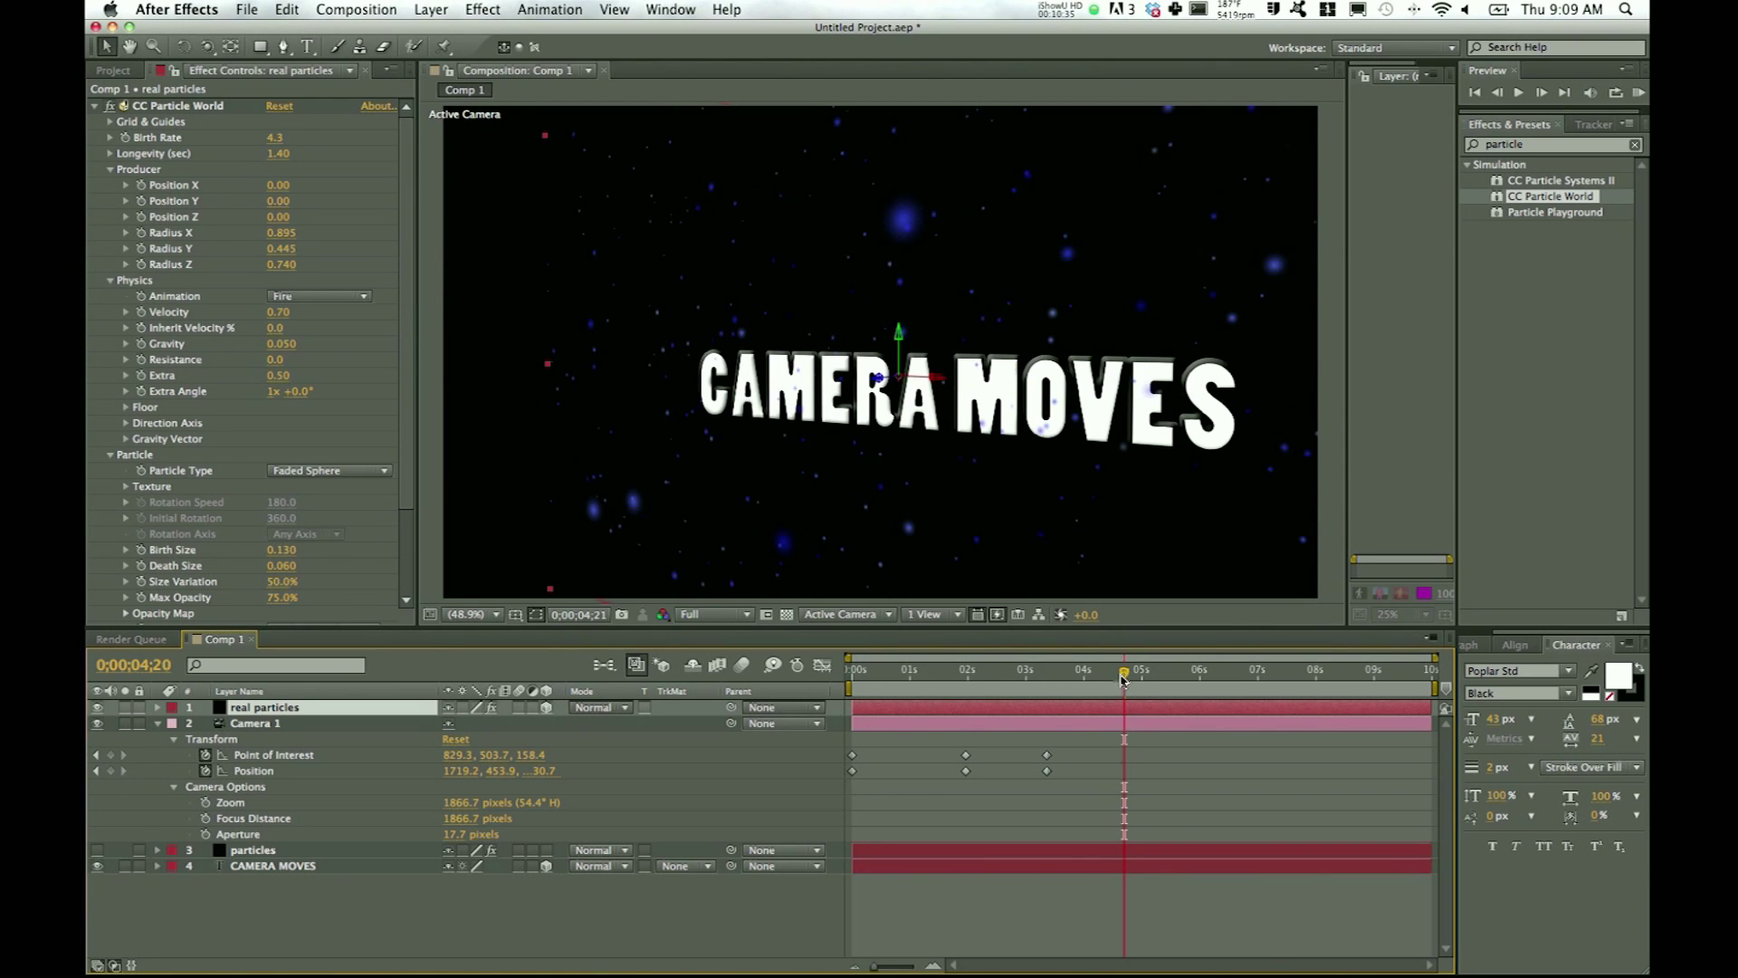
pyautogui.moveTo(1123, 679); pyautogui.dragTo(837, 695)
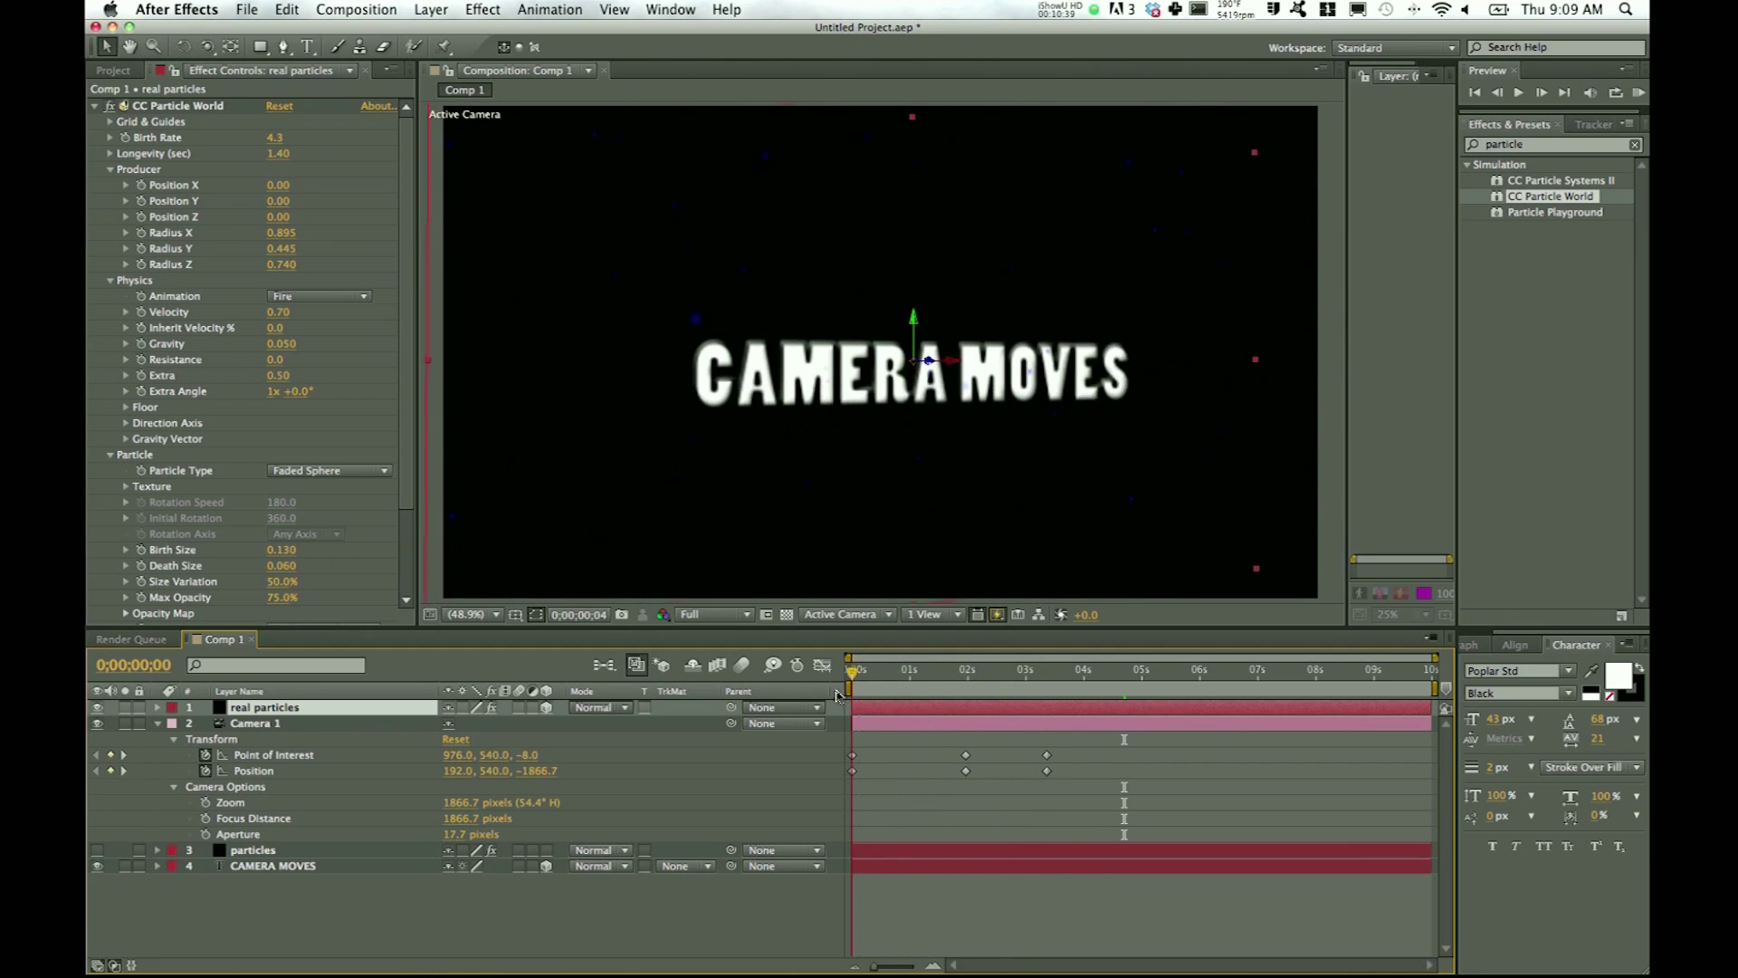
pyautogui.press('KP_0')
pyautogui.press('KP_0')
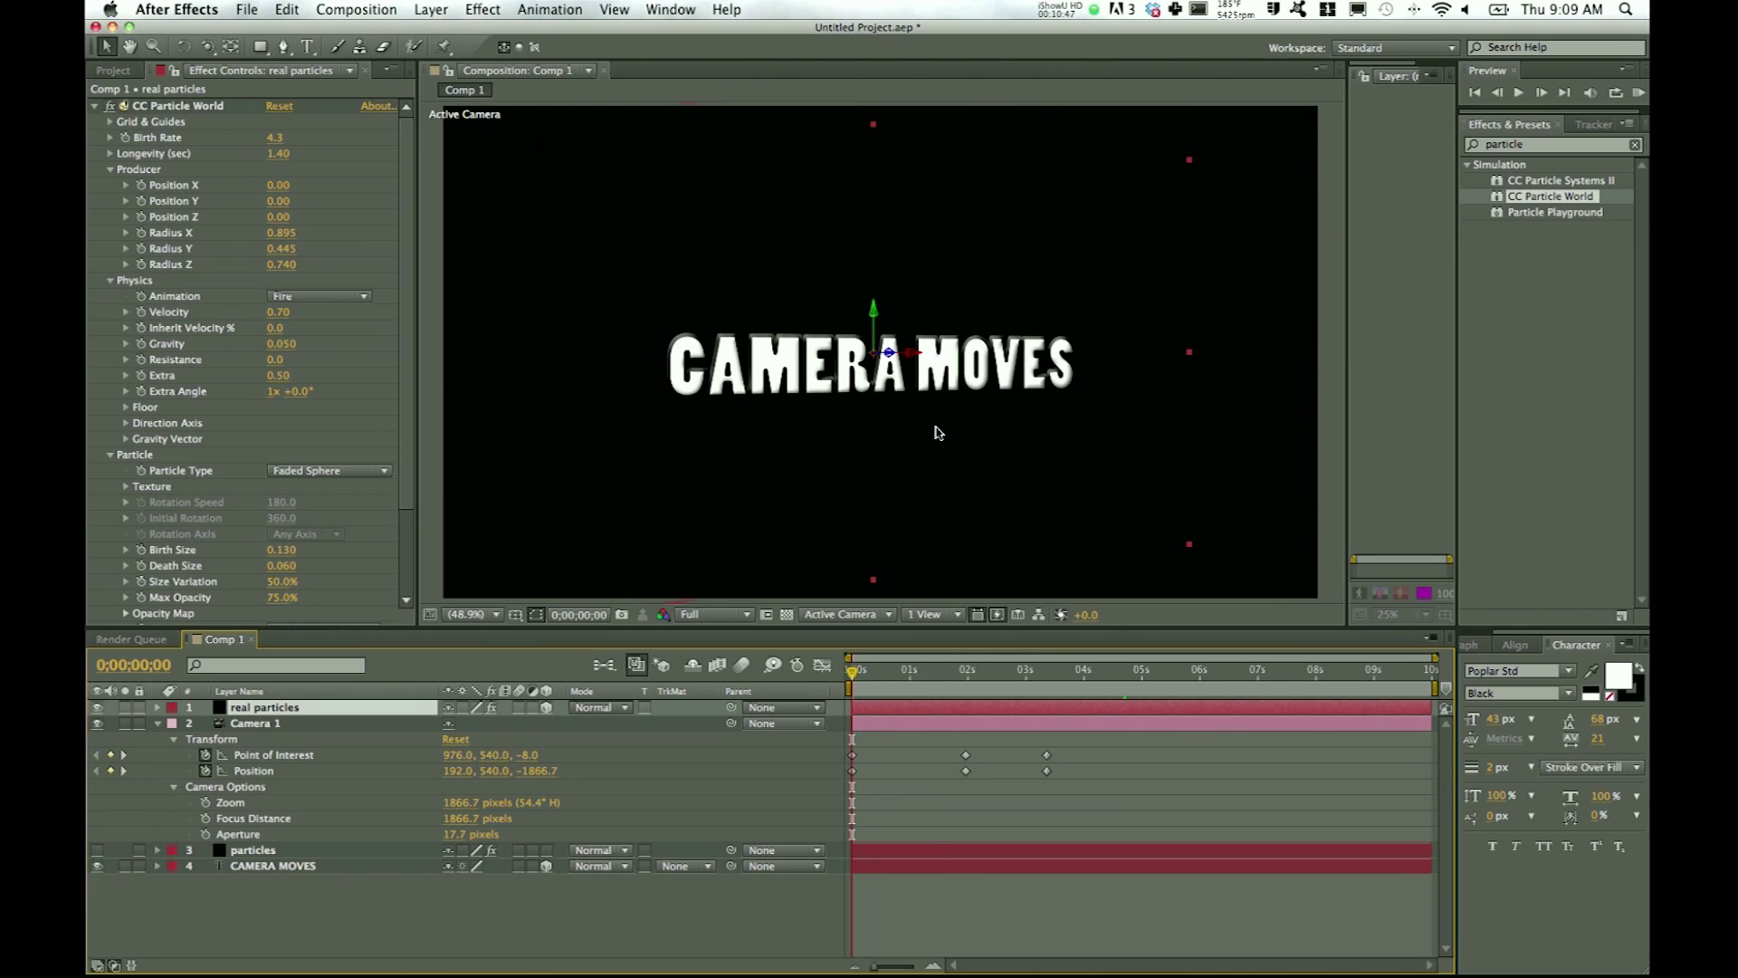
# Step: Scrub from the opening frames toward the text close-up, then switch real particles back to 2D
pyautogui.click(857, 672)
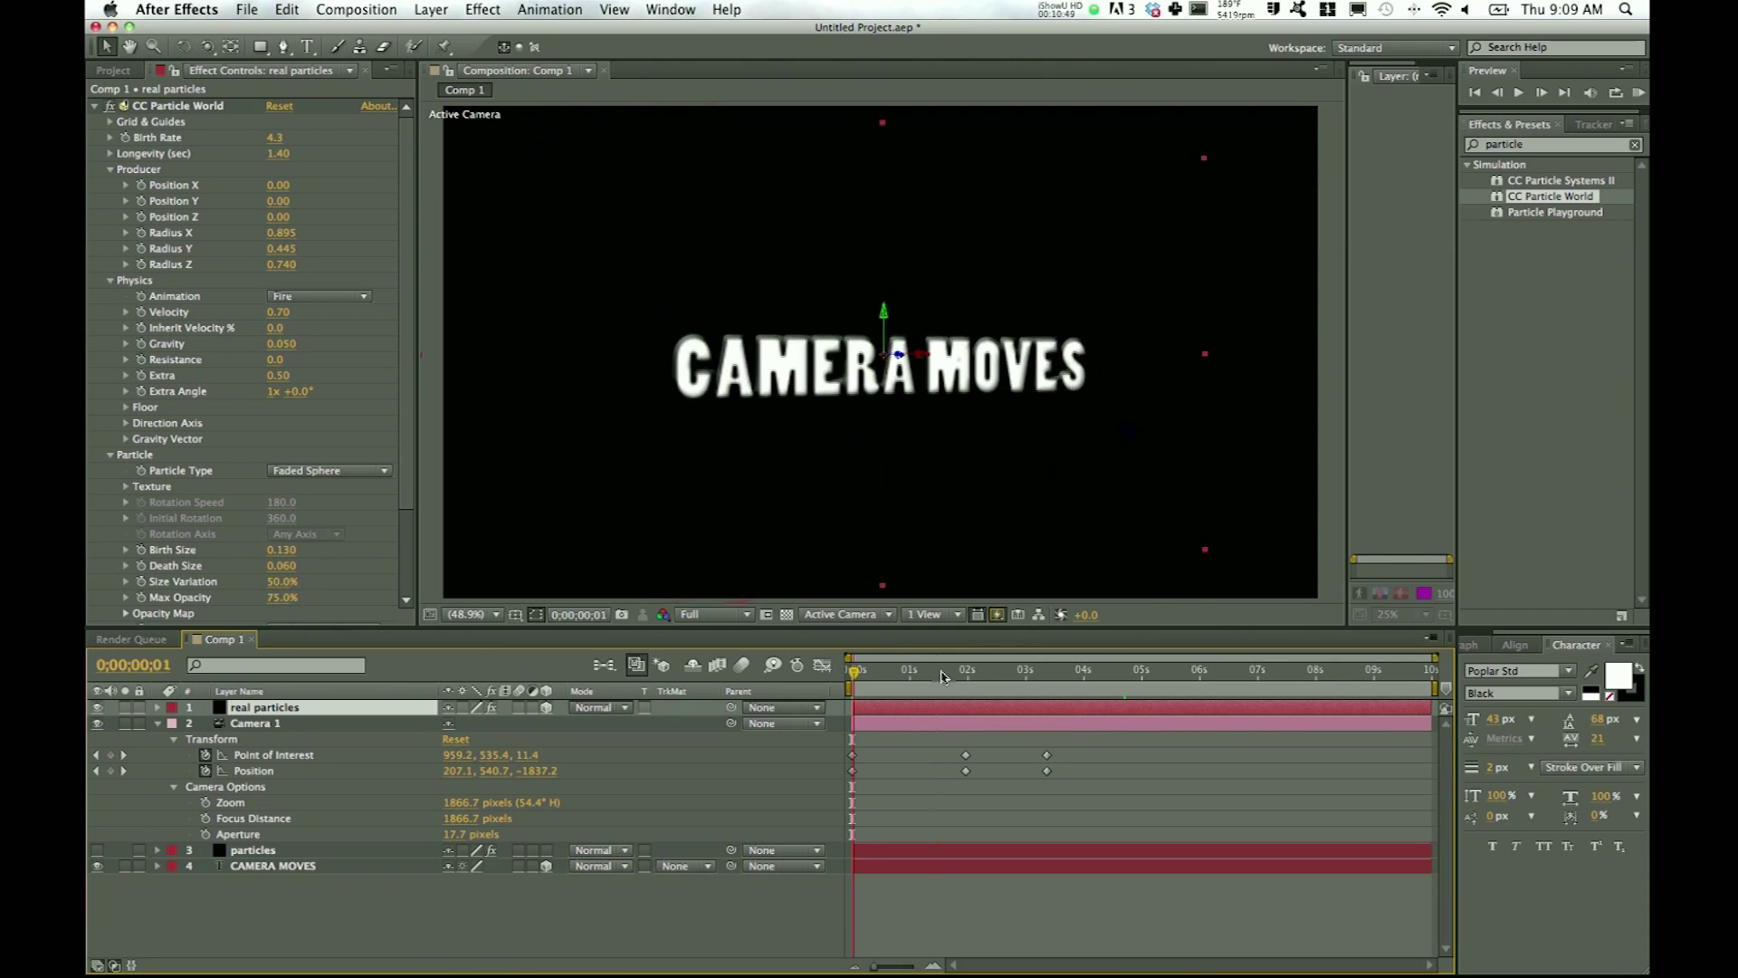
pyautogui.moveTo(941, 676); pyautogui.dragTo(834, 675)
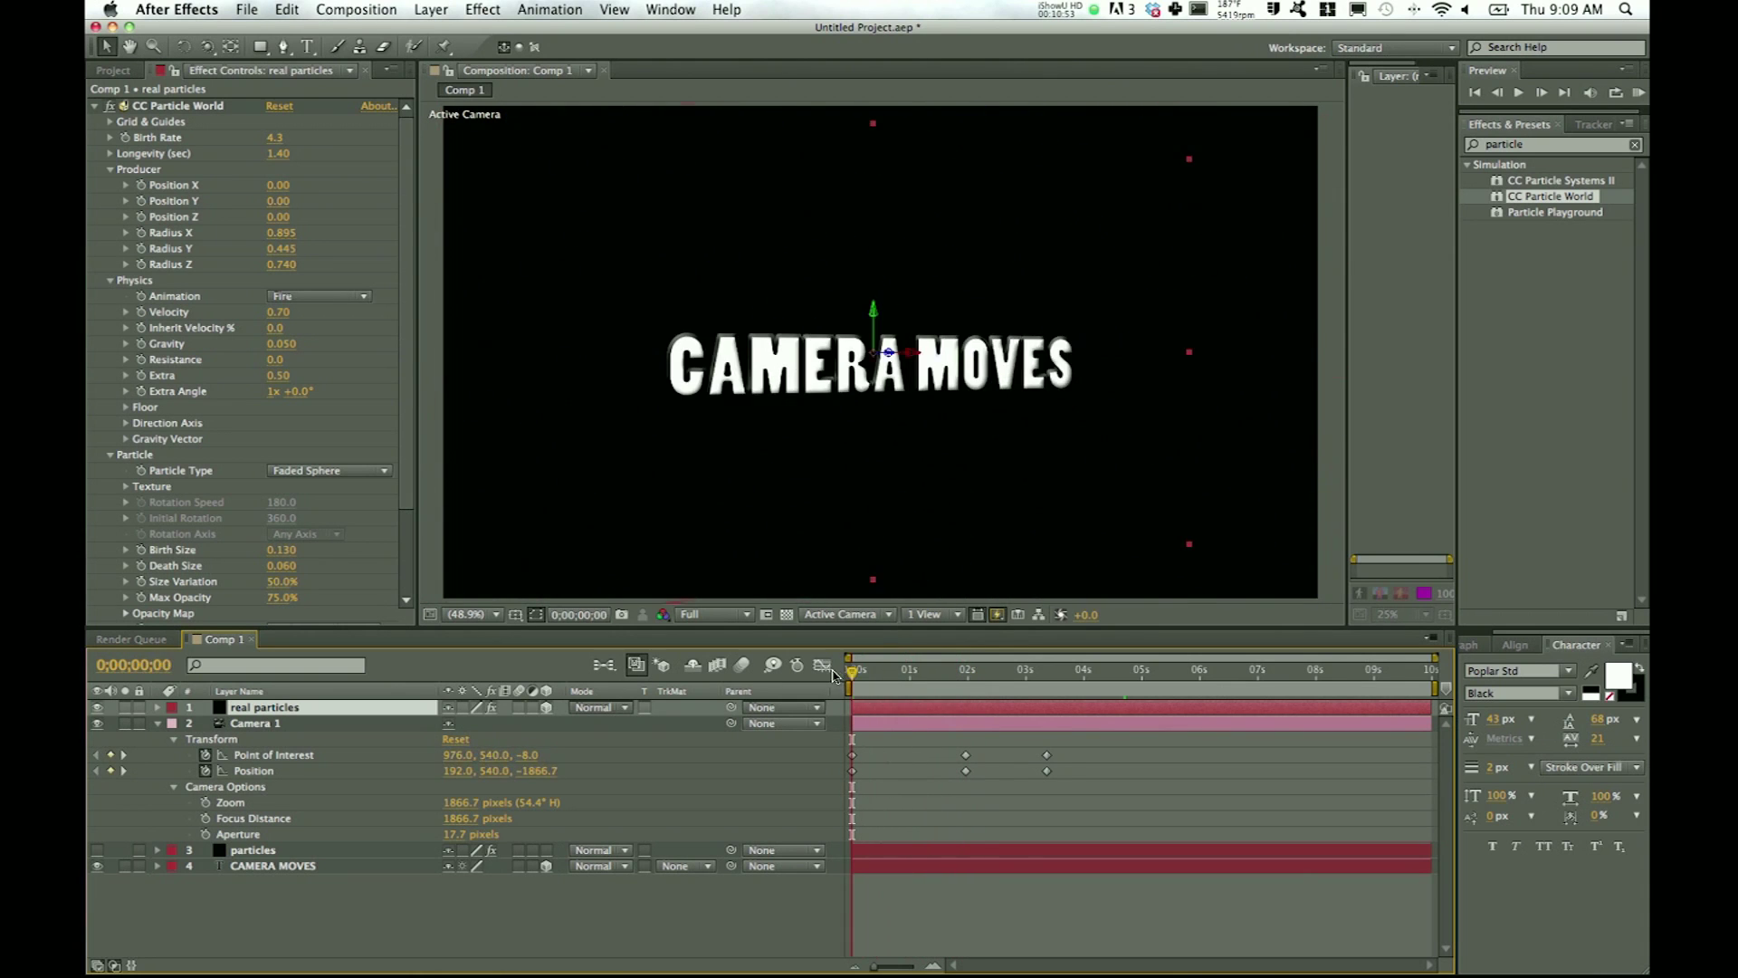
pyautogui.click(546, 708)
# Step: Scrub from the start to 0;00;04;08, where blue particles fill the frame around the CAMERA MOVES title
pyautogui.click(854, 671)
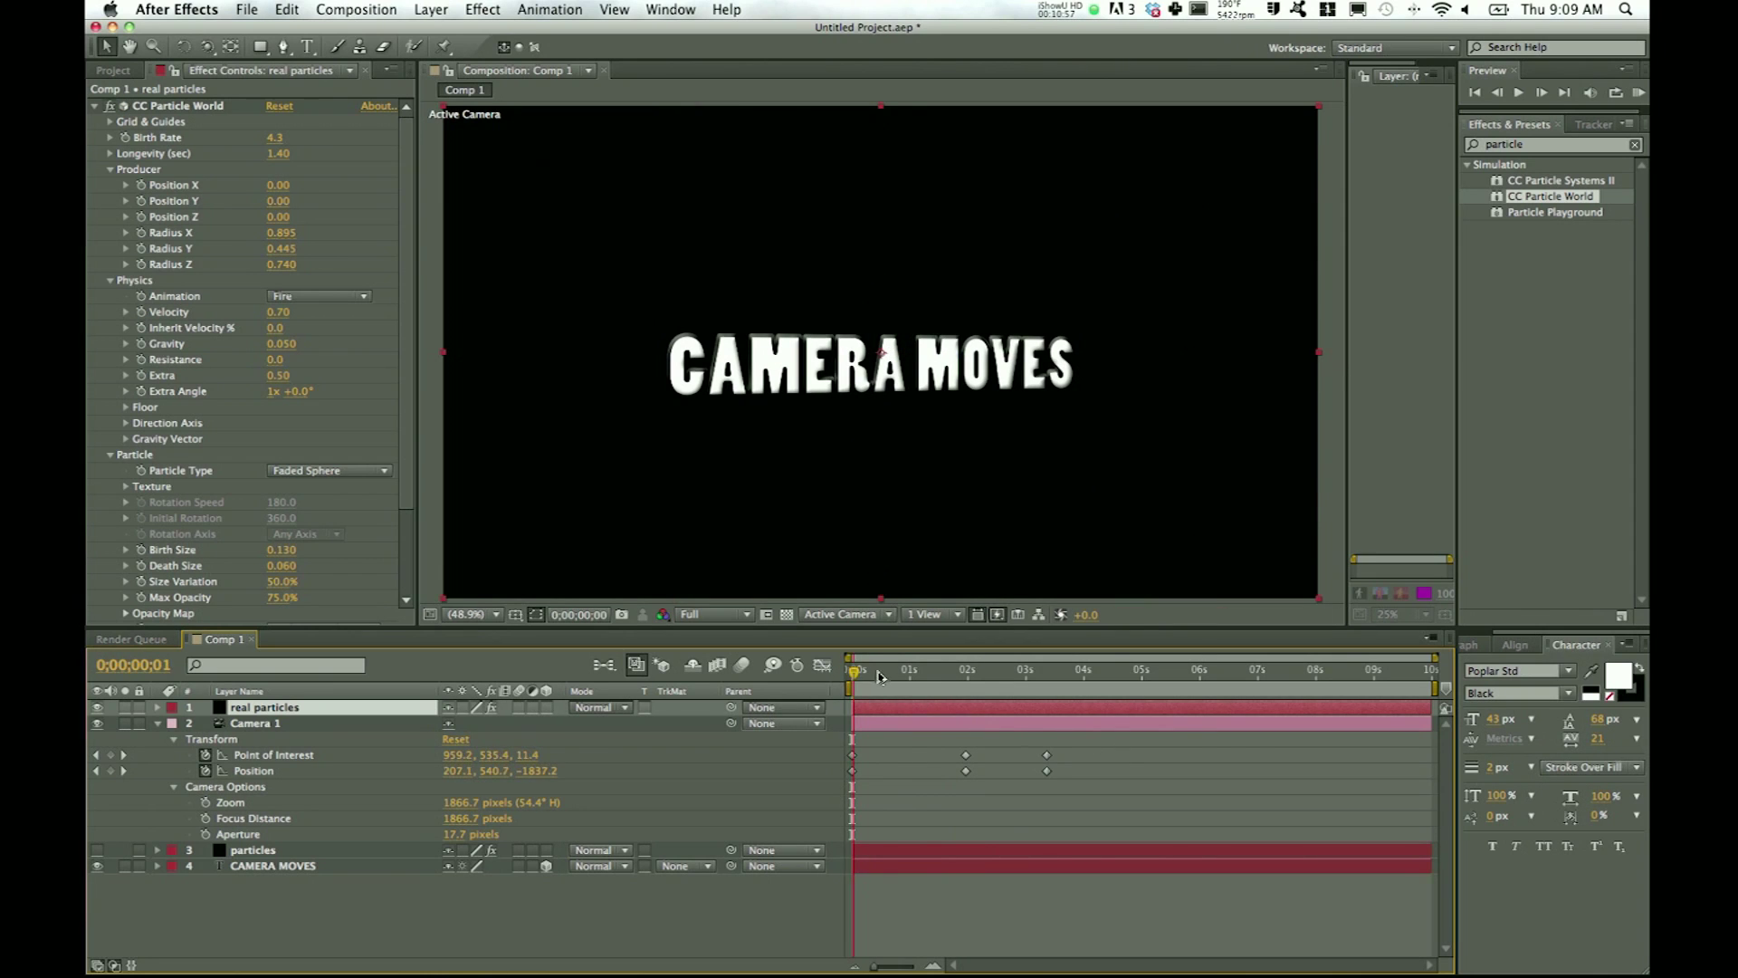
pyautogui.moveTo(878, 676); pyautogui.dragTo(1096, 688)
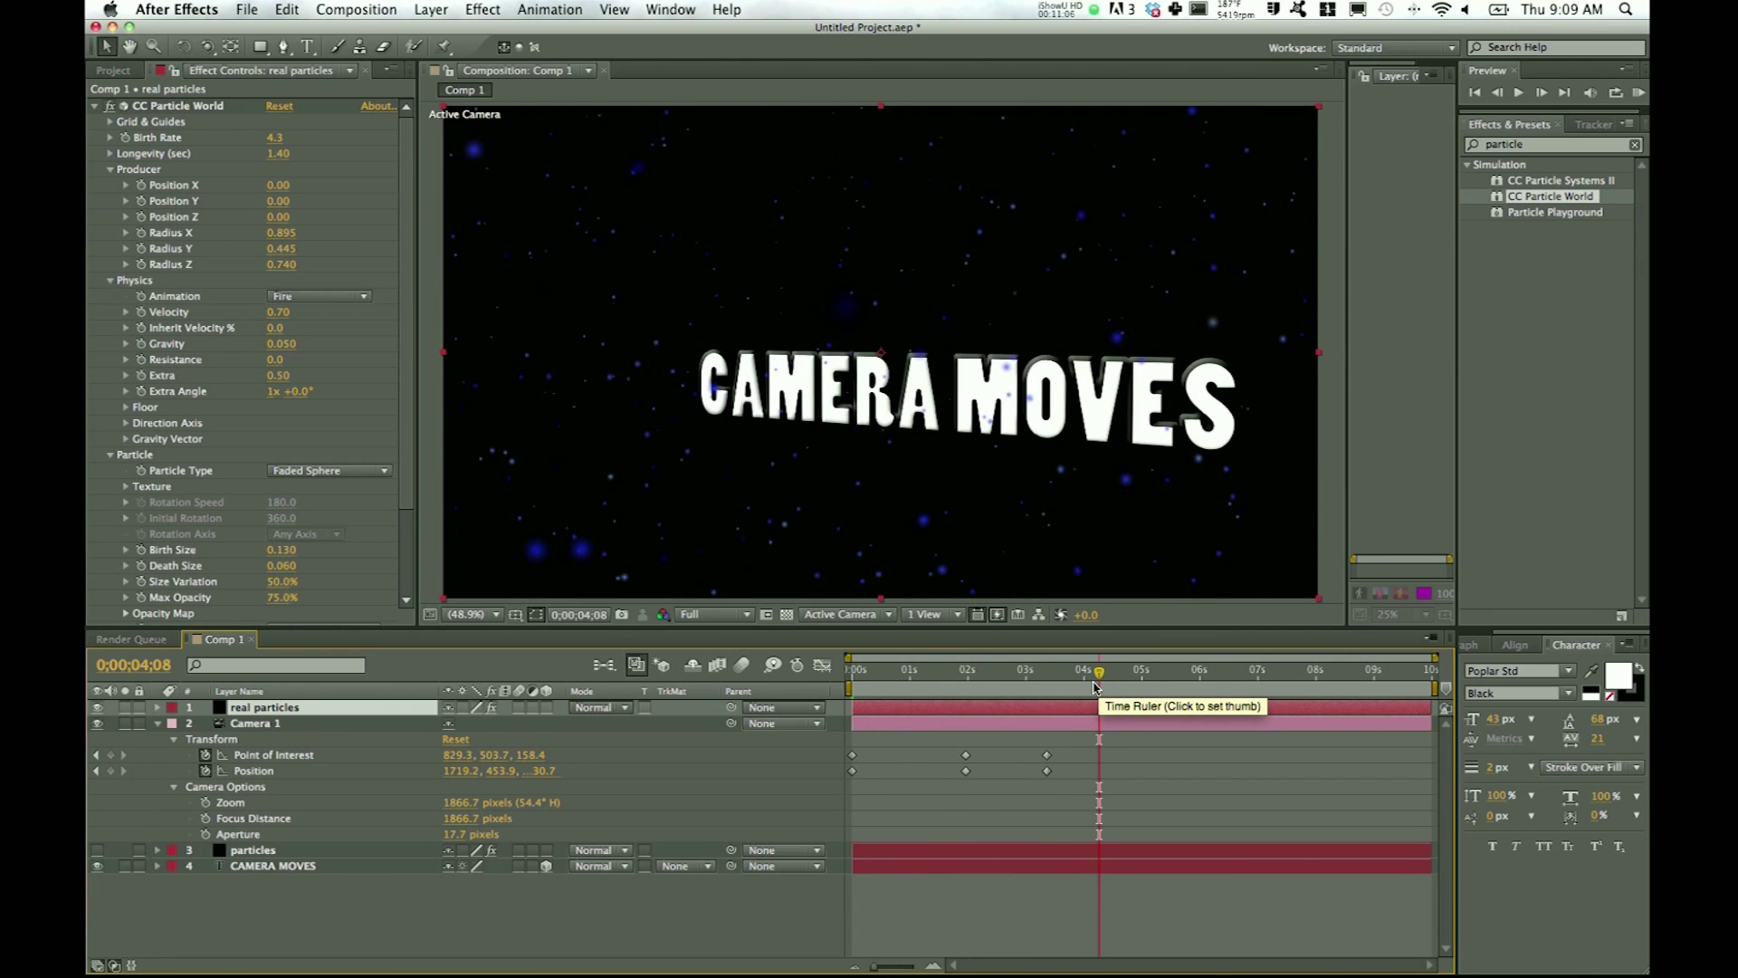